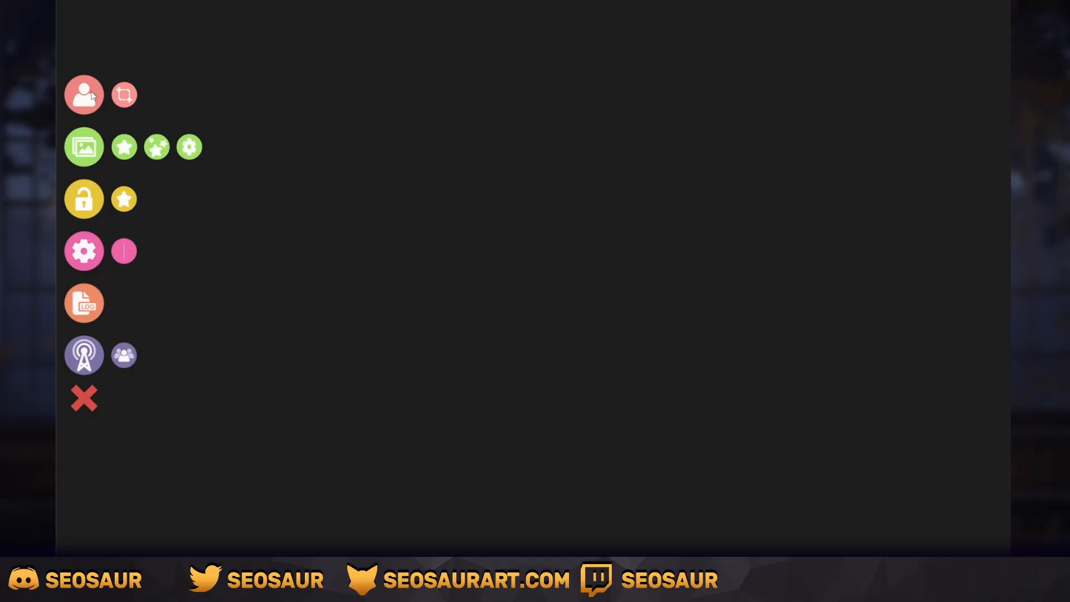
- Browse the model list and open the Live2DModels folder for importing a custom model
click(92, 92)
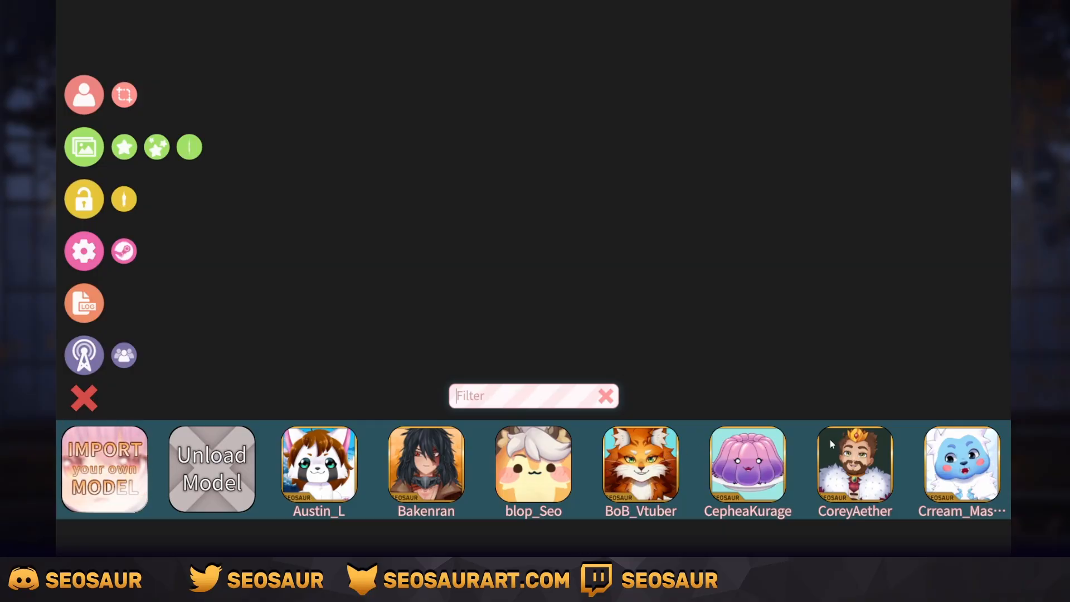
scroll(876, 467, right, 10)
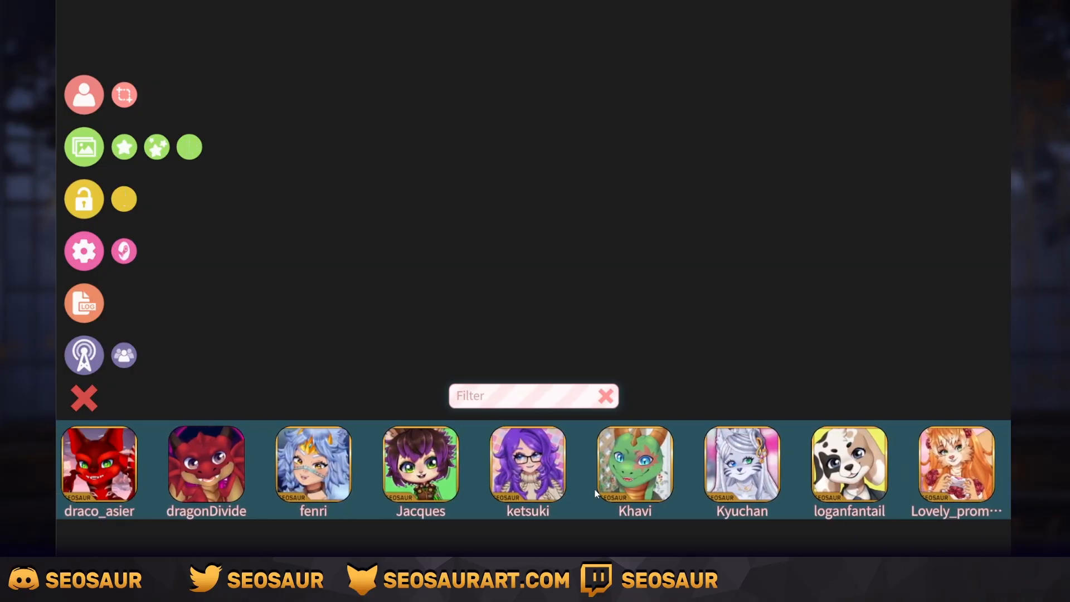
scroll(594, 489, left, 10)
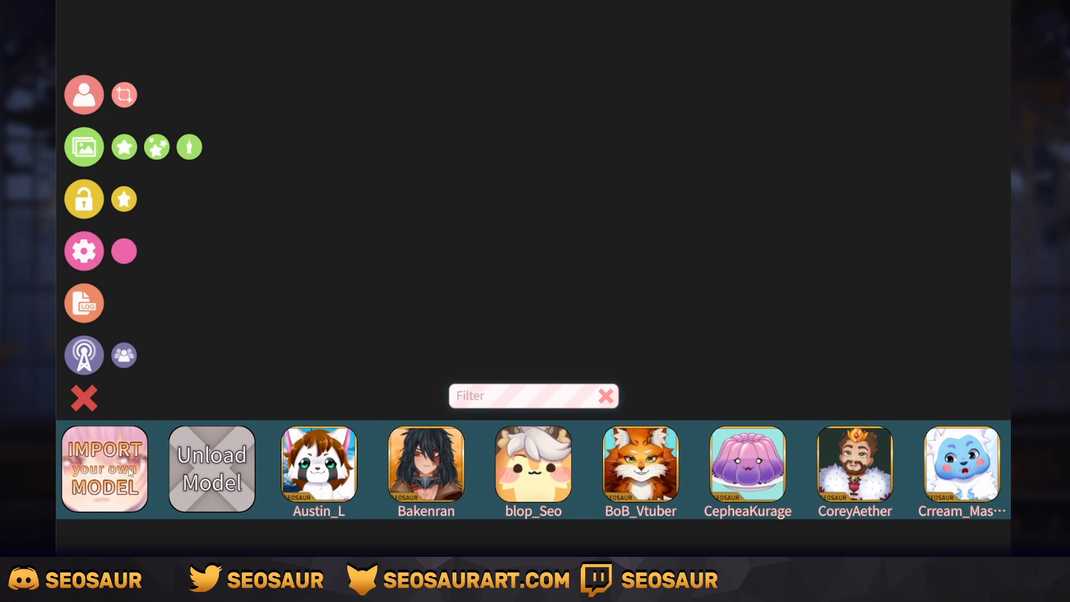
click(101, 461)
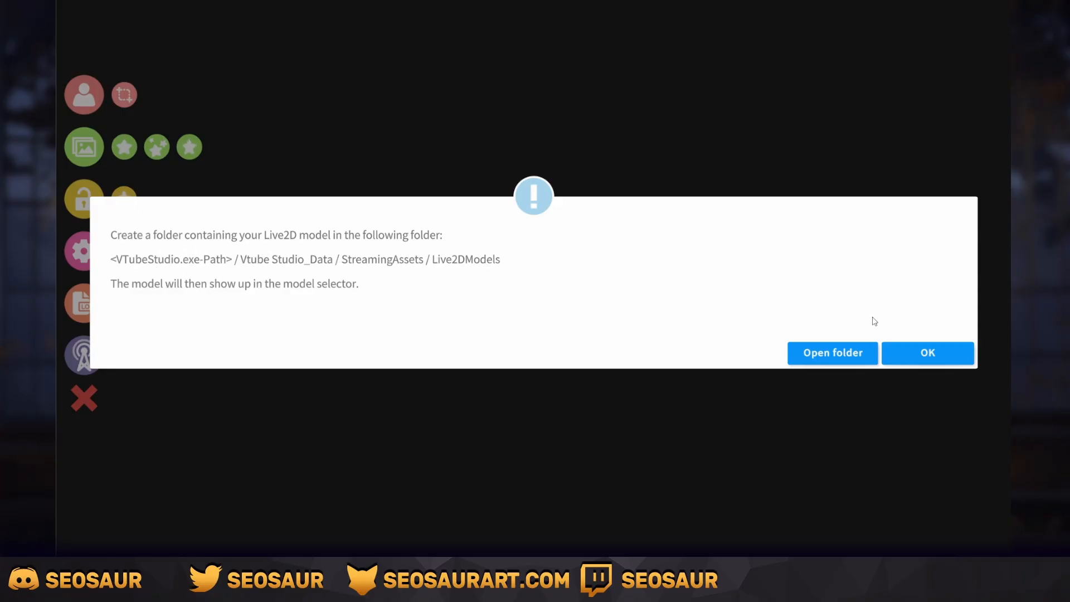
click(827, 354)
drag(625, 63, 580, 54)
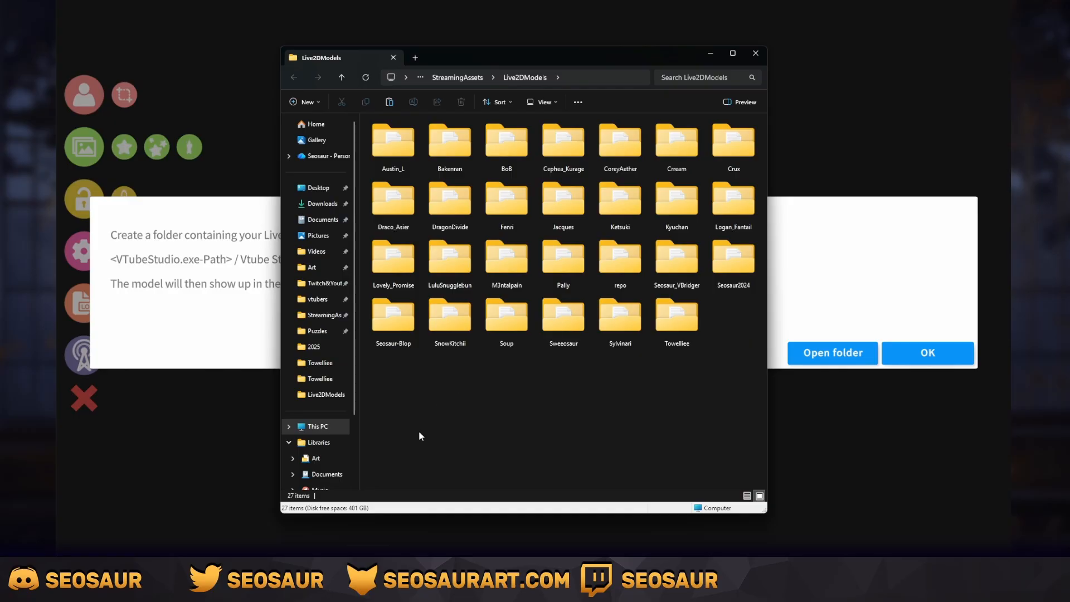
- Create a folder named TUTORIAL_2026 inside Live2DModels and open it
right_click(505, 371)
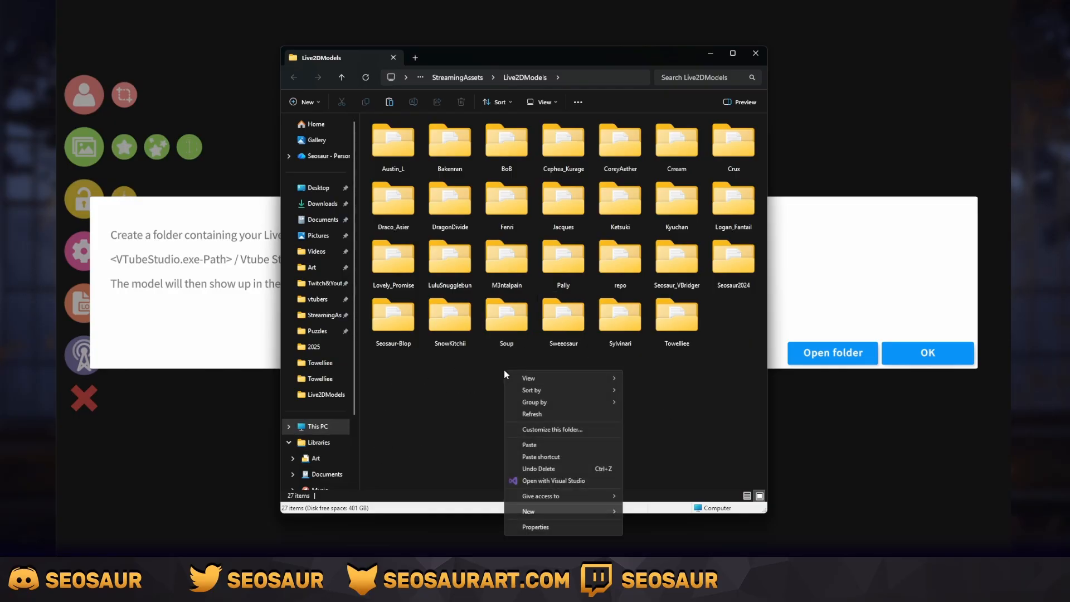
mouse_move(549, 516)
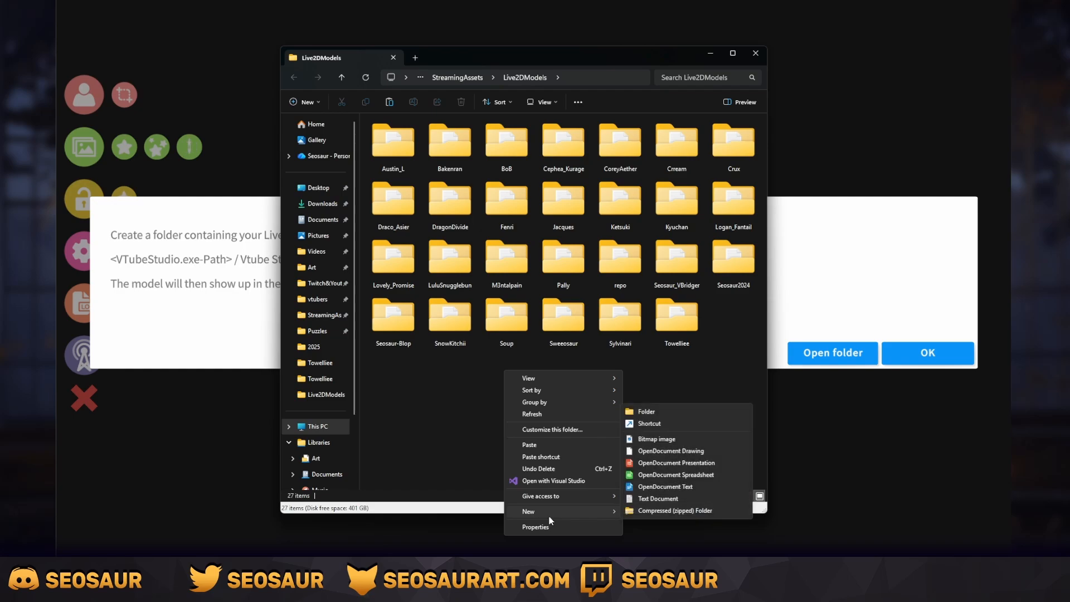
click(669, 411)
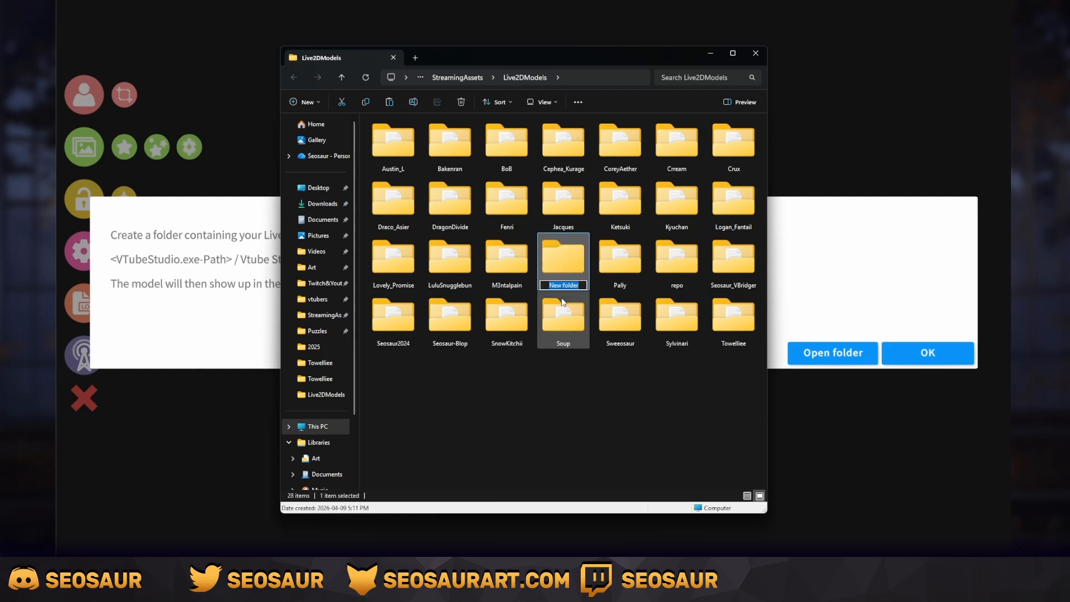
text(TUTORIAL_2026)
key(Return)
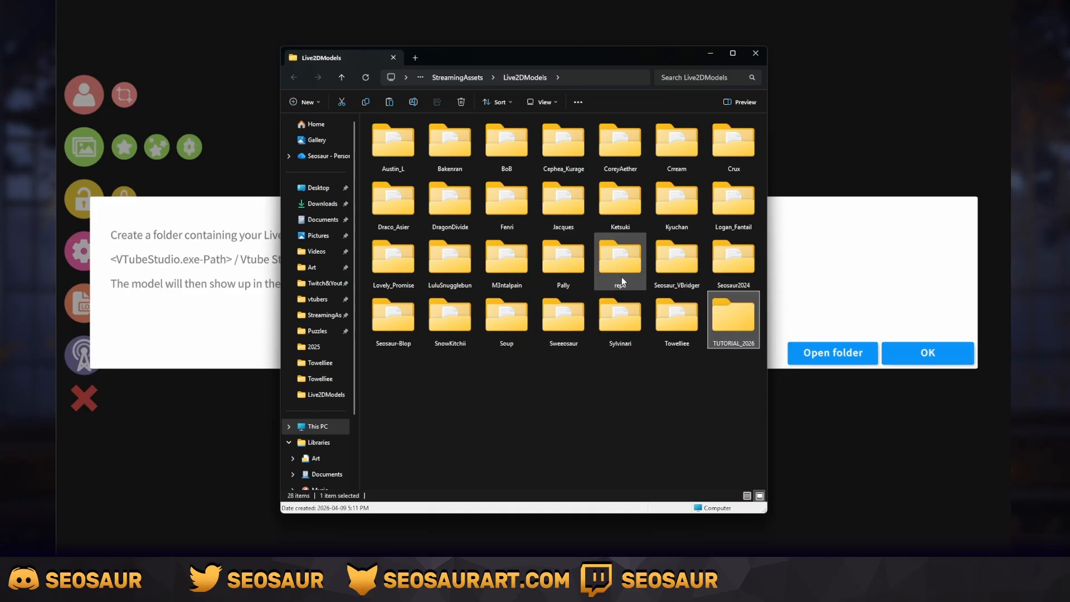
double_click(727, 316)
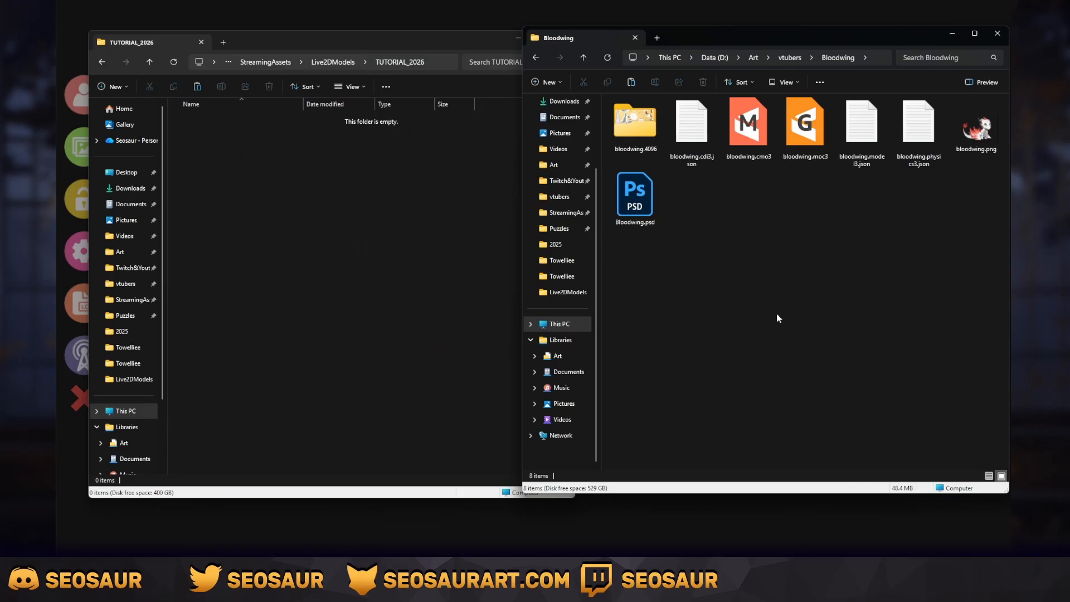
- Copy the bloodwing.4096 folder and the bloodwing cdi3.json, moc3, model3.json and physics3.json files from the Bloodwing folder into TUTORIAL_2026
drag(890, 39, 850, 42)
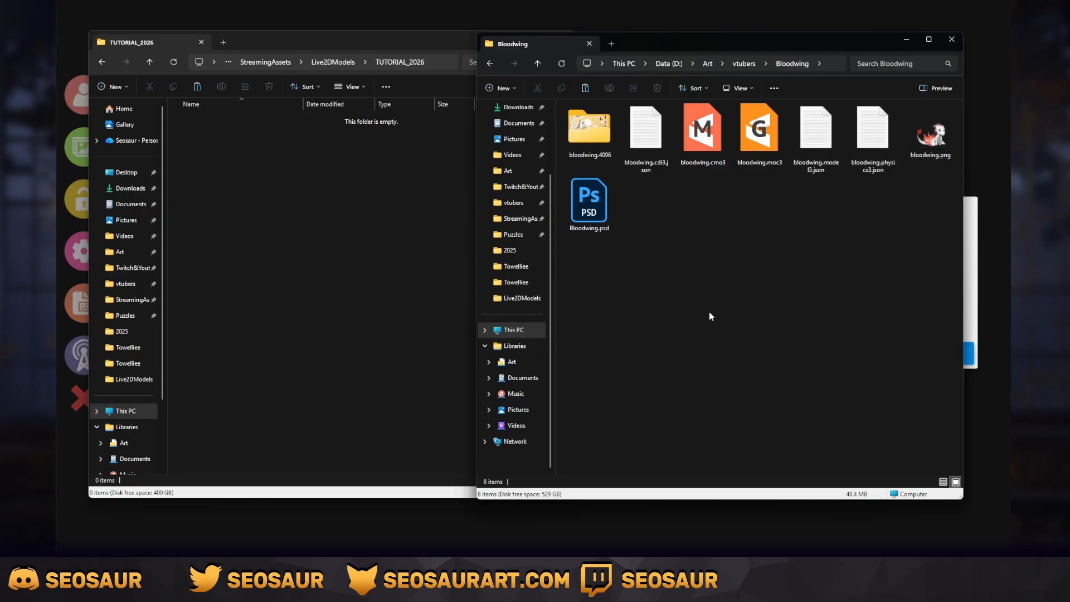
click(636, 168)
ctrl+click(815, 139)
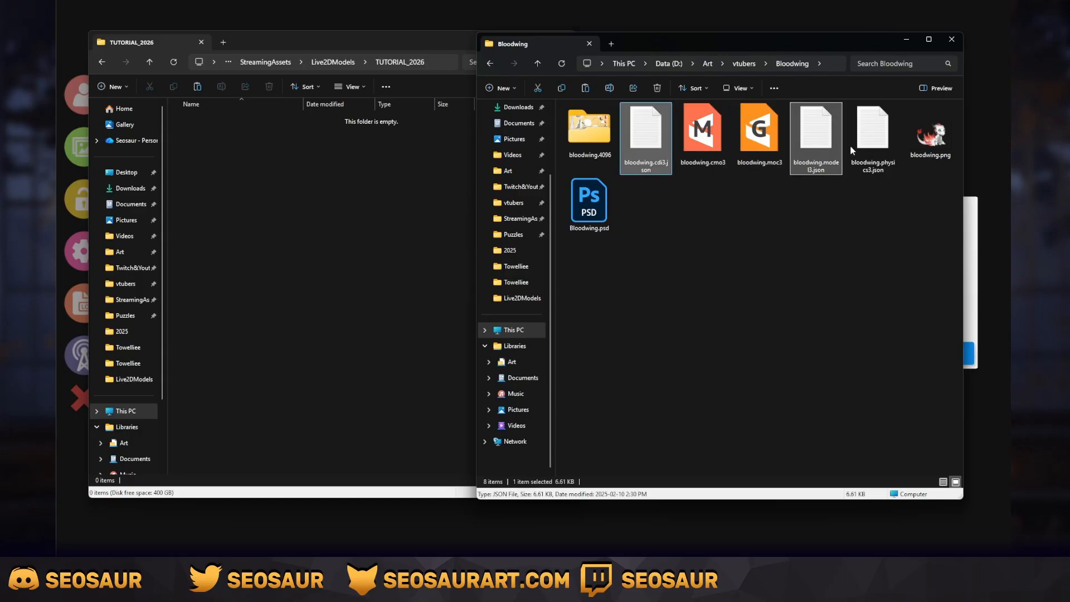
ctrl+click(872, 134)
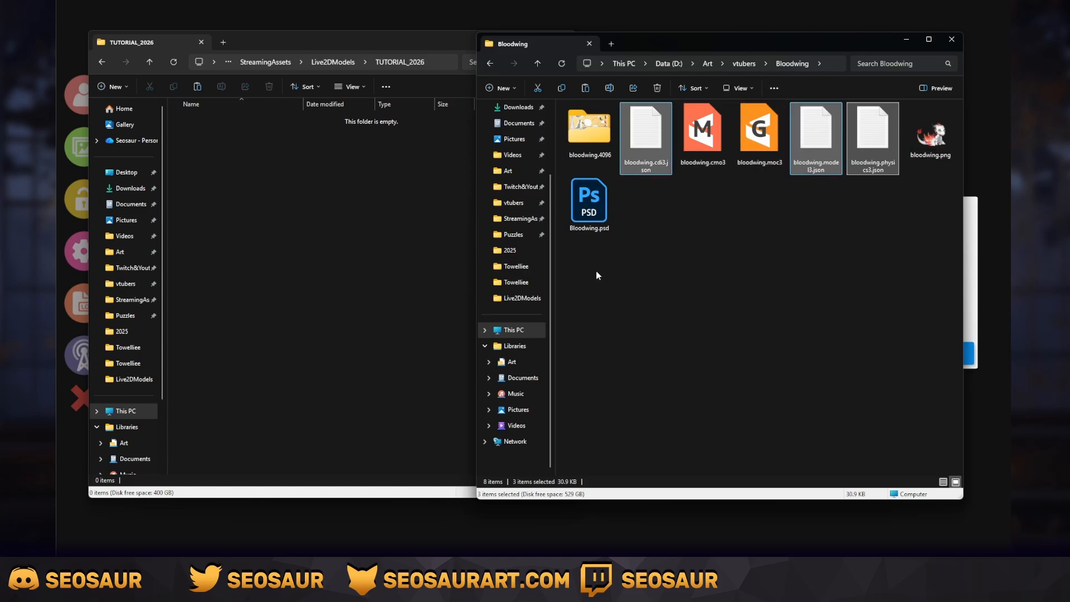
ctrl+click(768, 126)
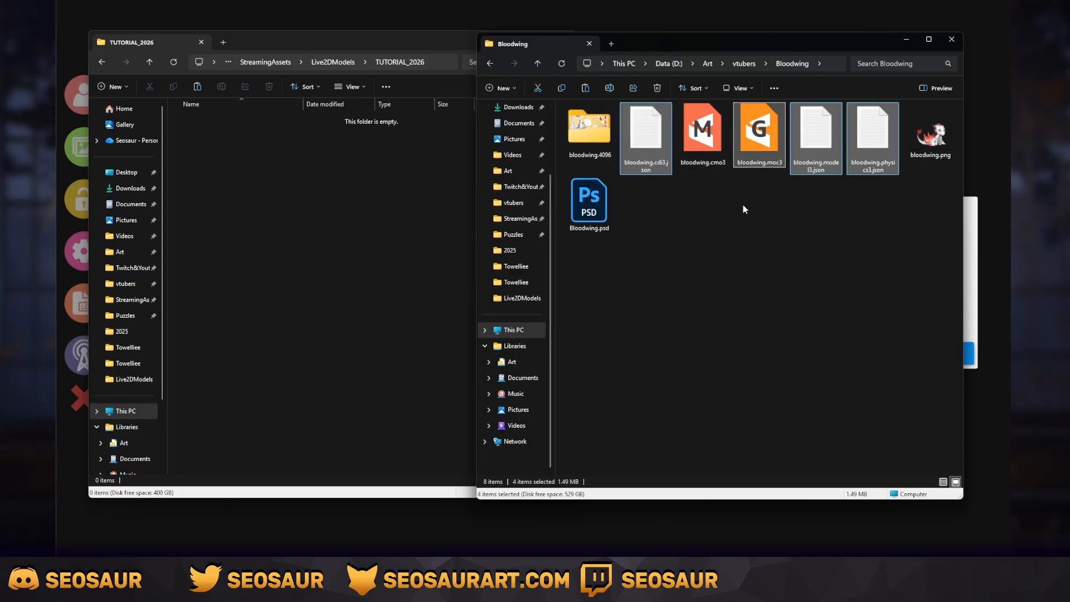
ctrl+click(598, 142)
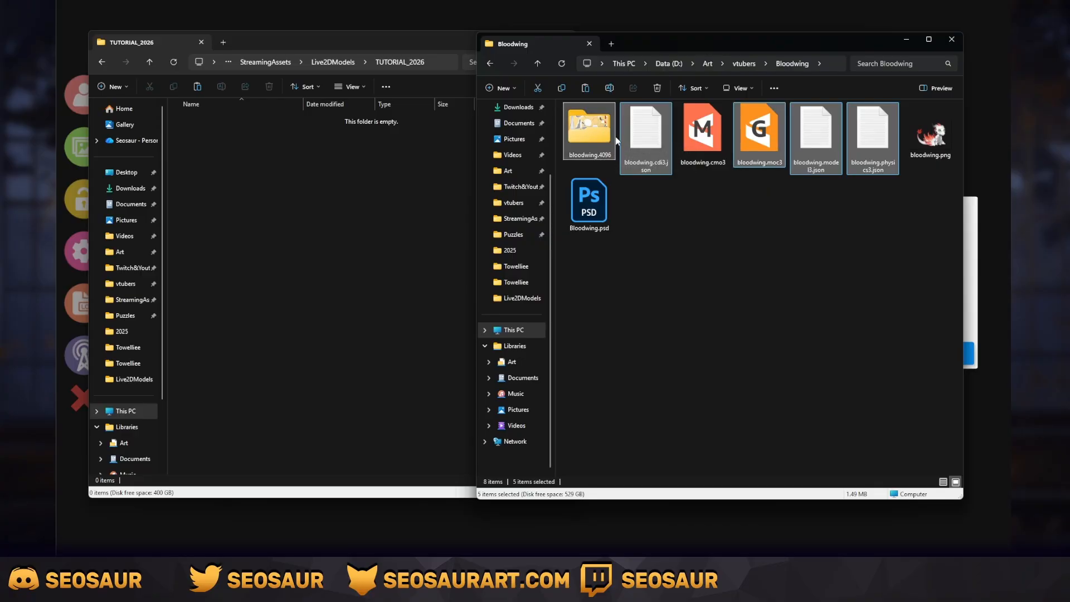
drag(599, 134, 322, 201)
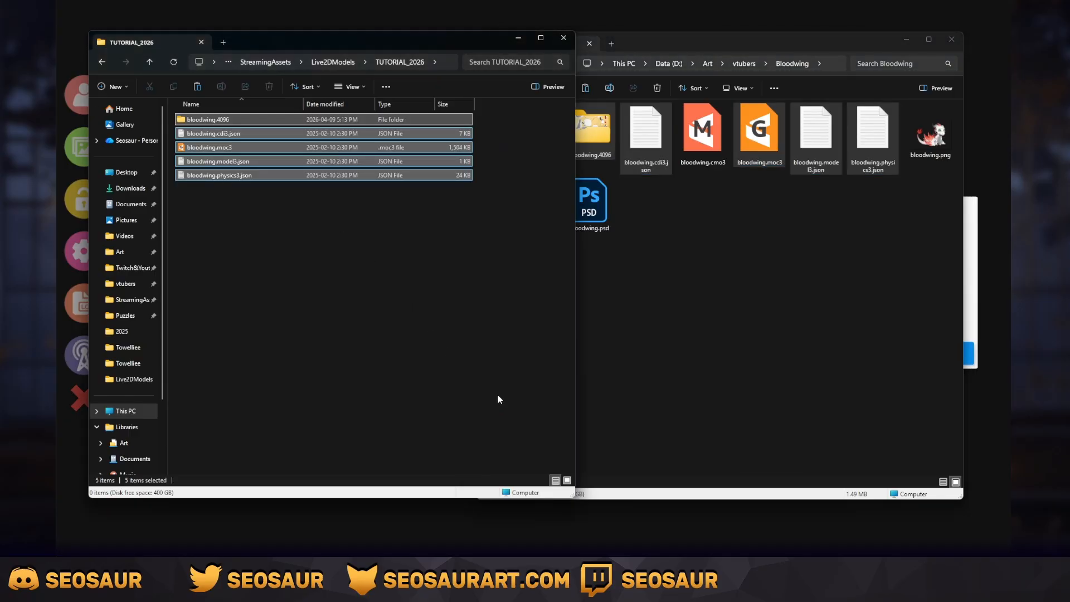
click(299, 327)
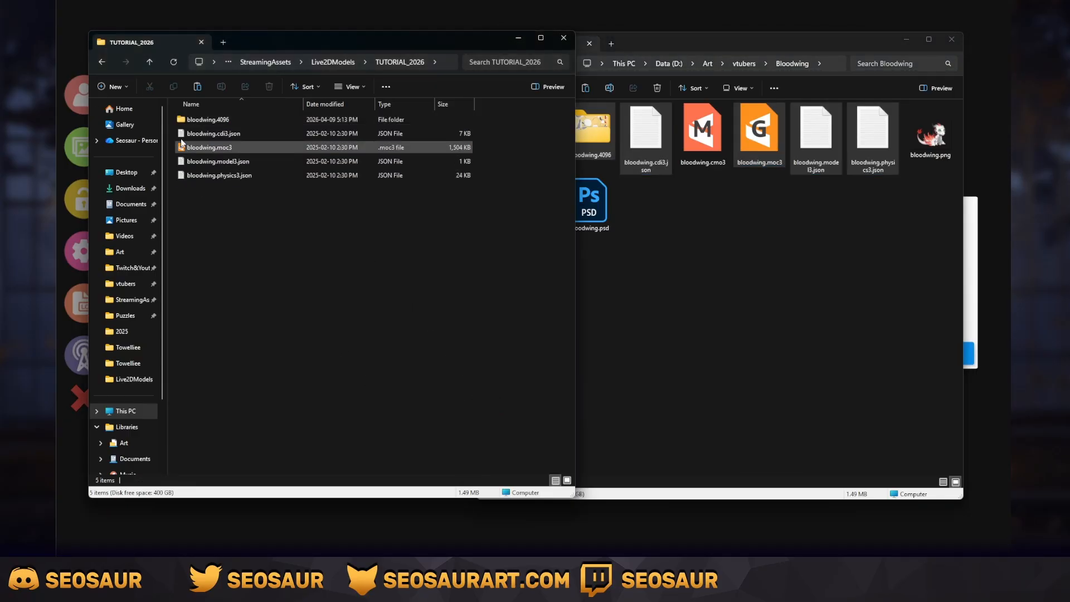
mouse_move(211, 123)
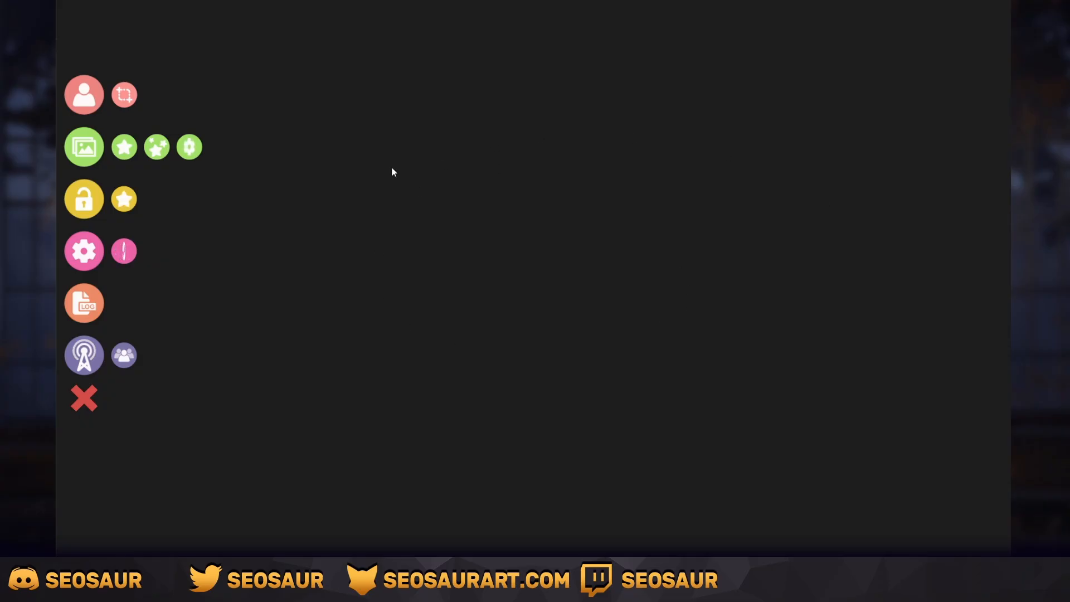
- Refresh the model list, load the bloodwing model and run Auto Setup on it
click(90, 100)
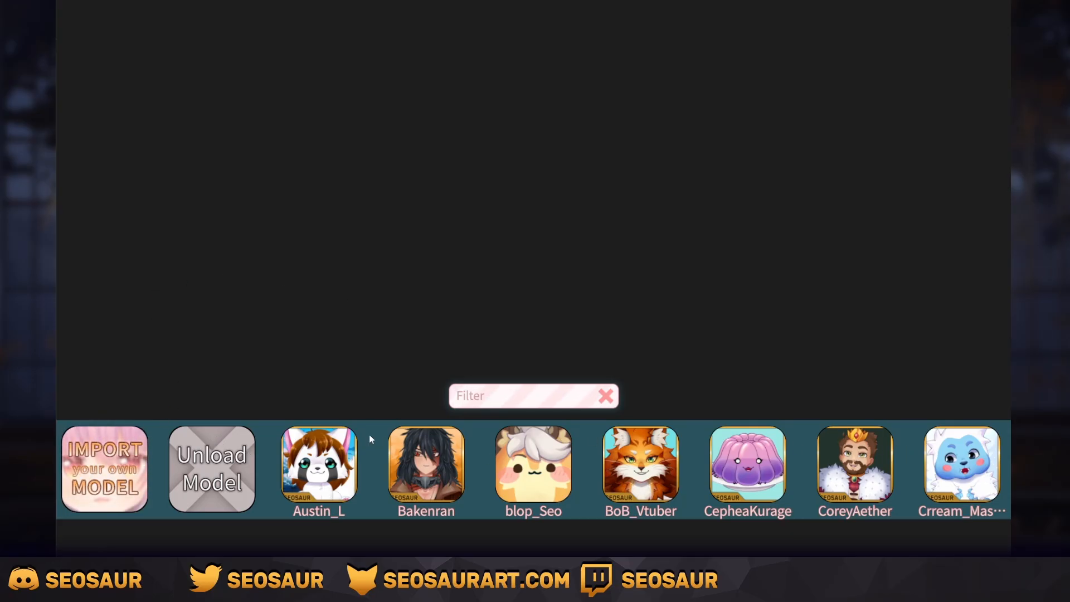
double_click(689, 278)
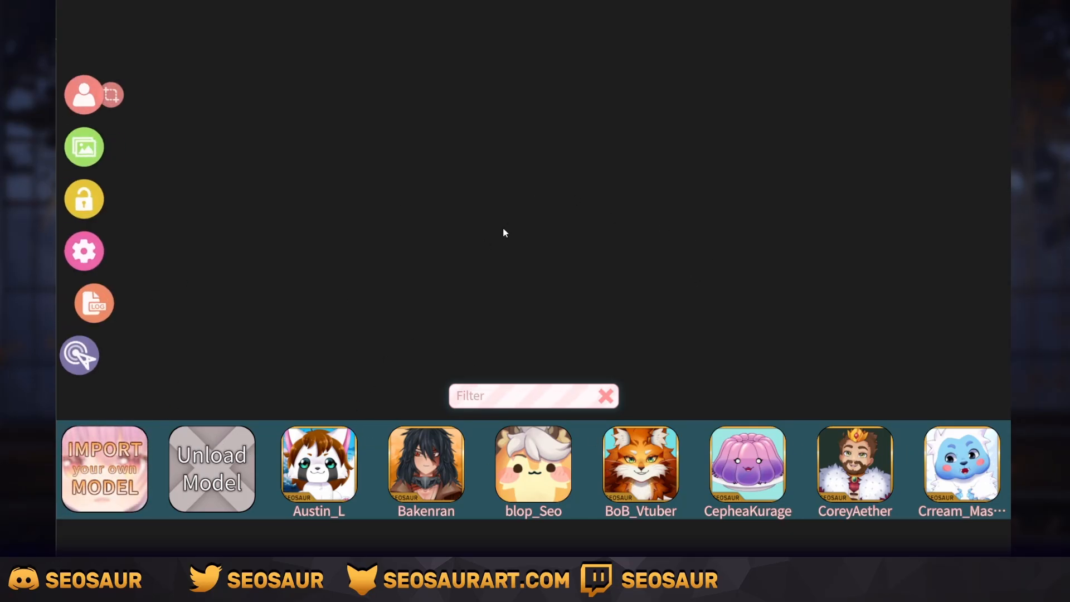
click(83, 95)
click(84, 95)
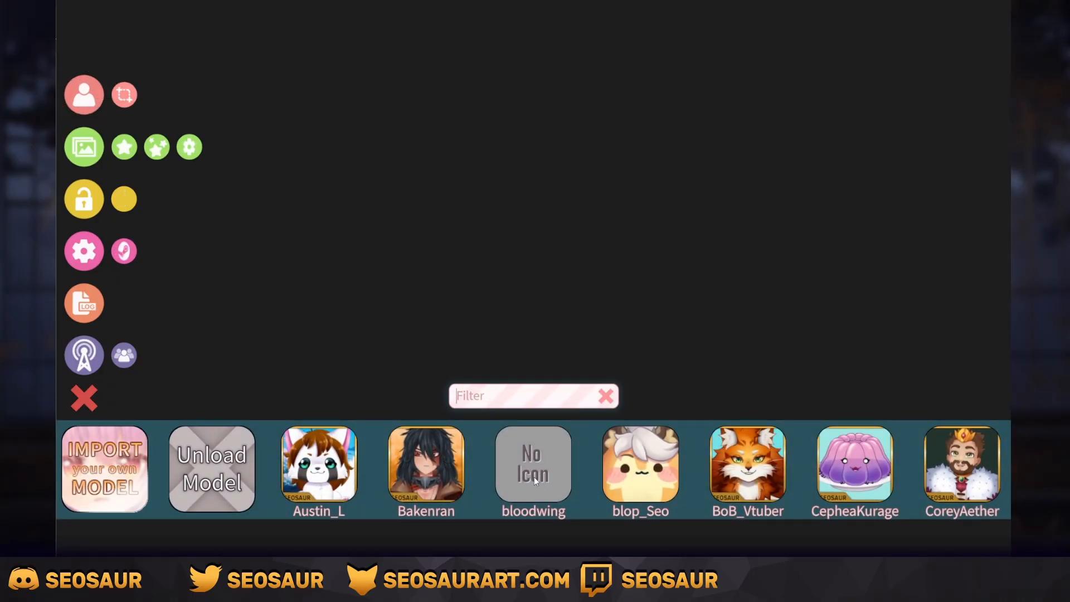
click(530, 463)
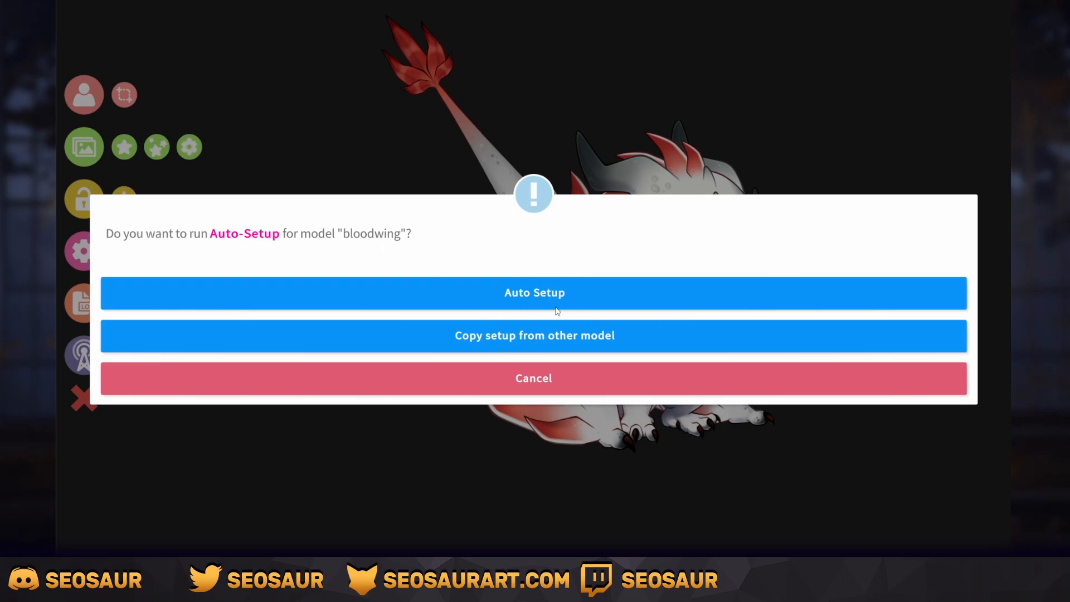
click(570, 295)
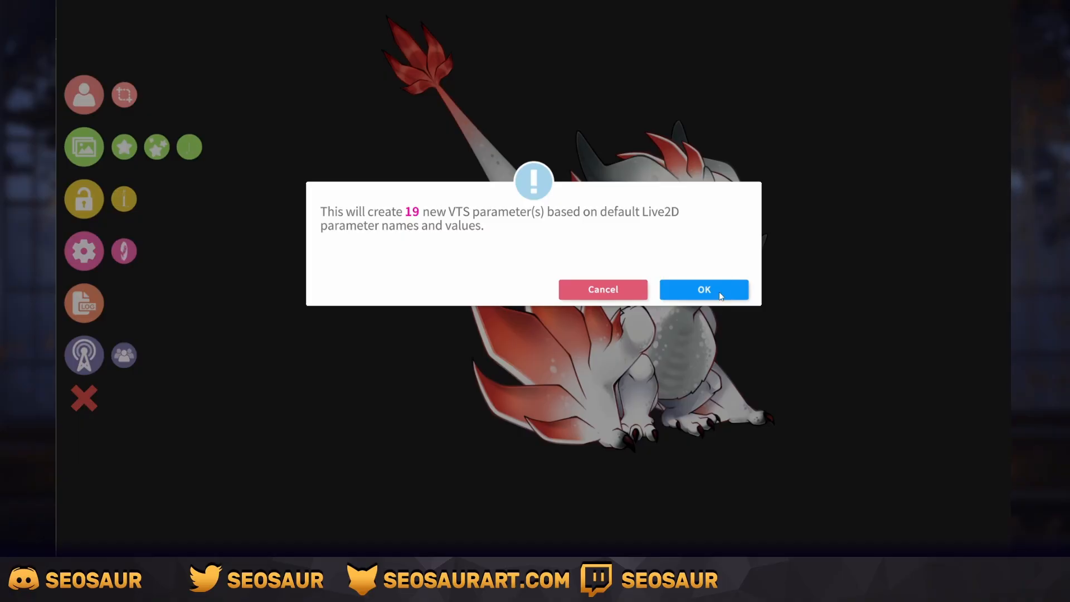
click(704, 289)
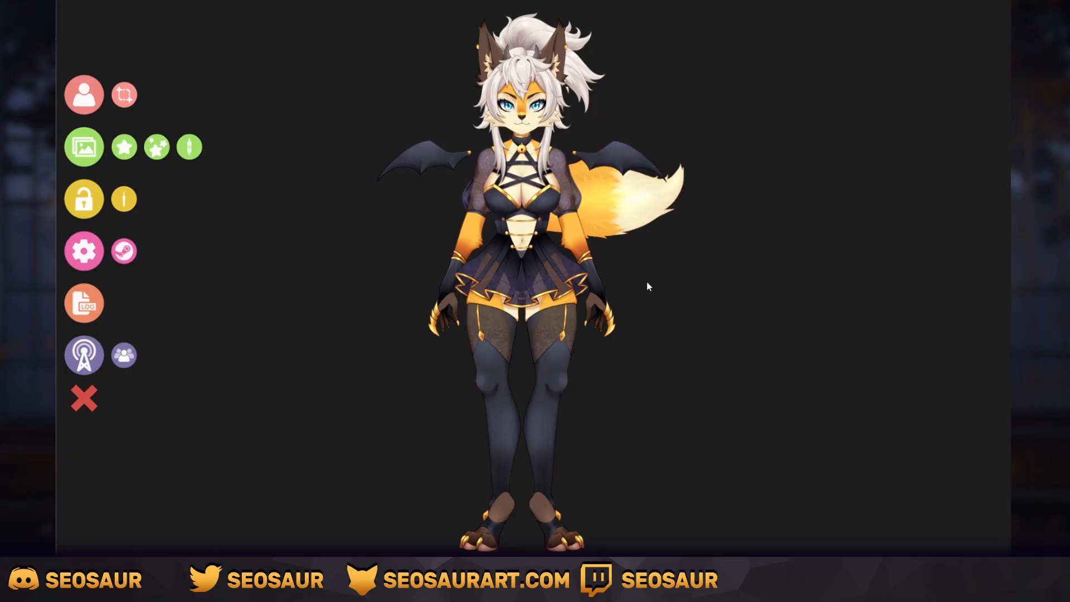
- Open the webcam tracking settings and examine the available tracking quality and tracking type options without changing them
click(89, 248)
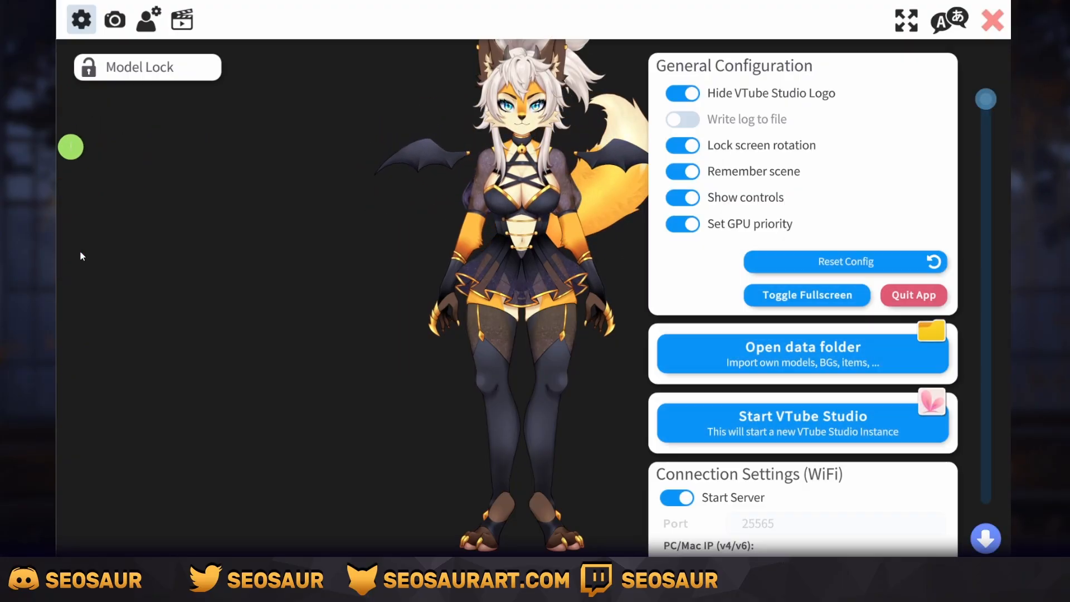
click(118, 21)
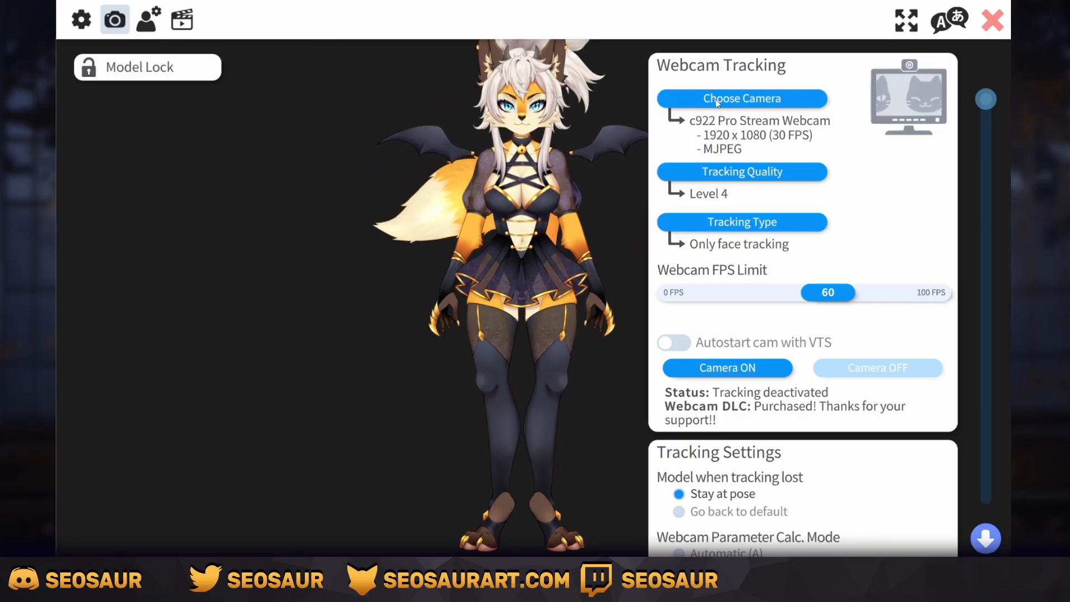
click(732, 177)
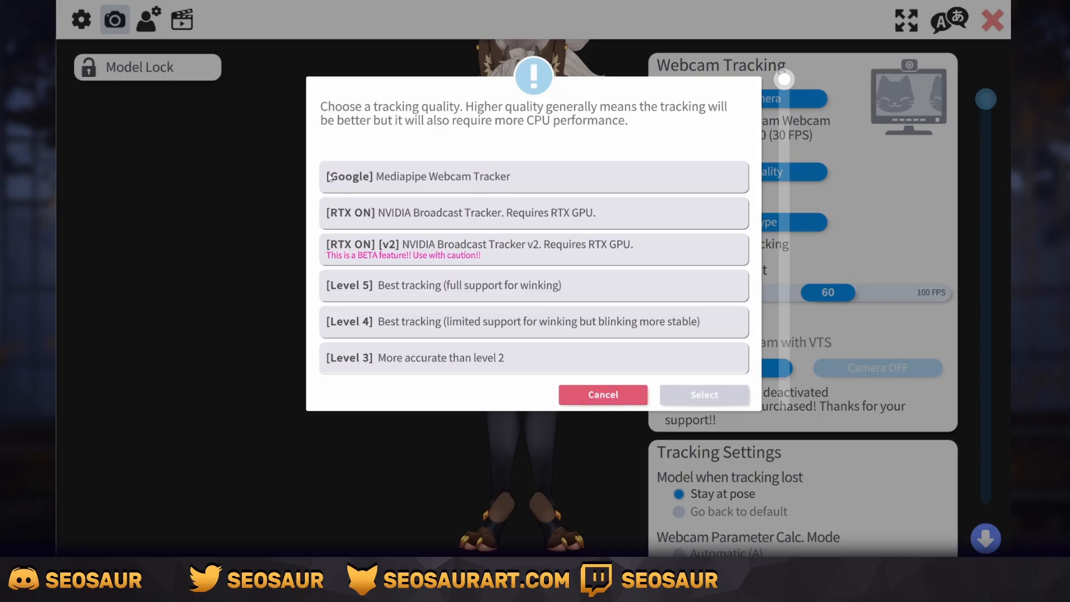
key(Escape)
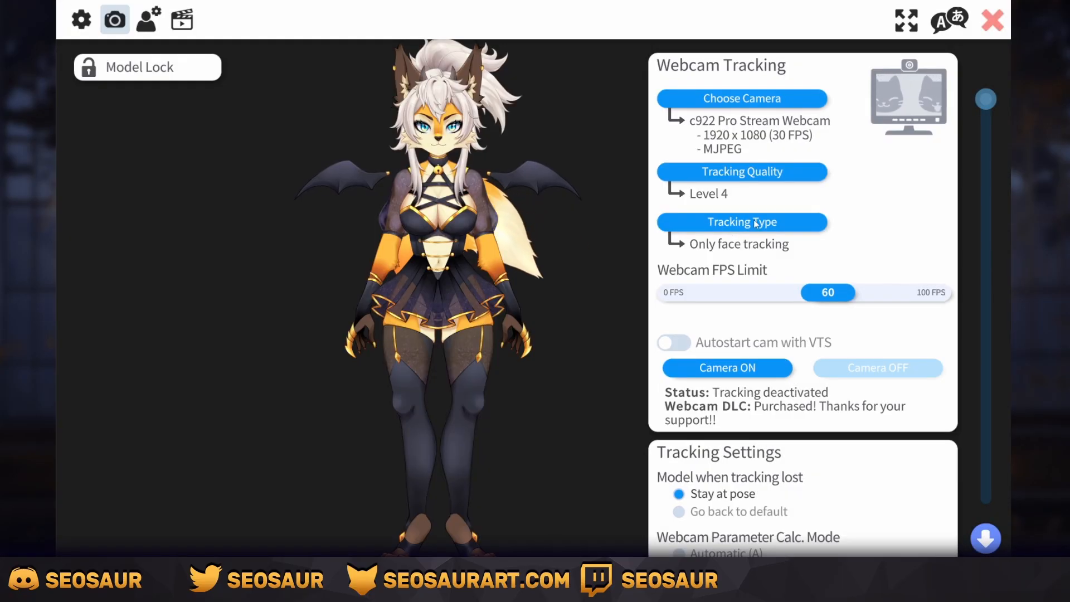
click(730, 225)
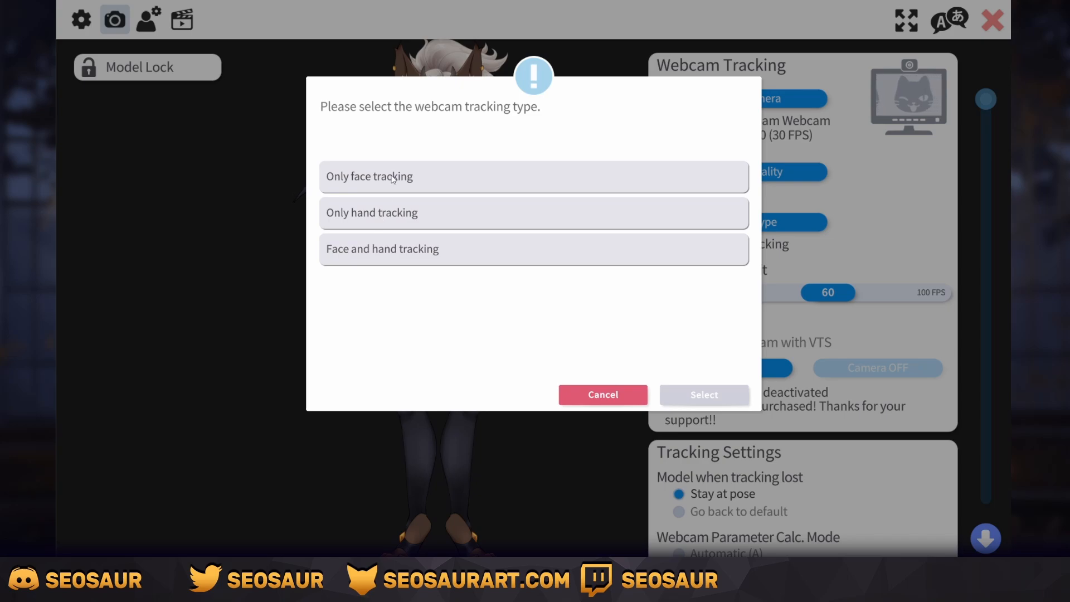
click(627, 393)
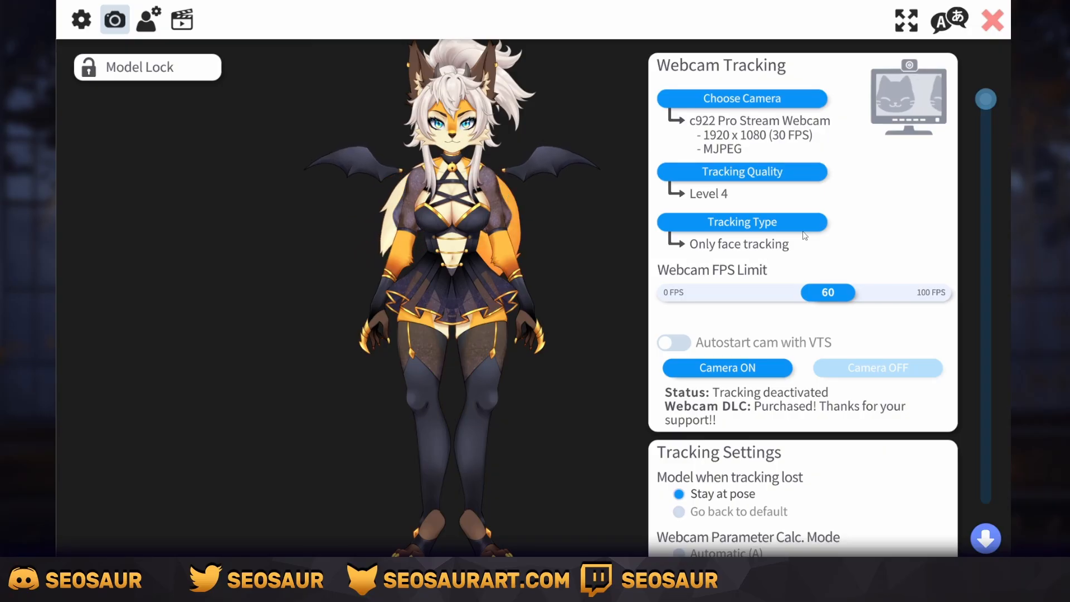
- Turn on the webcam tracking camera and move the model clear of the calibration preview
click(737, 368)
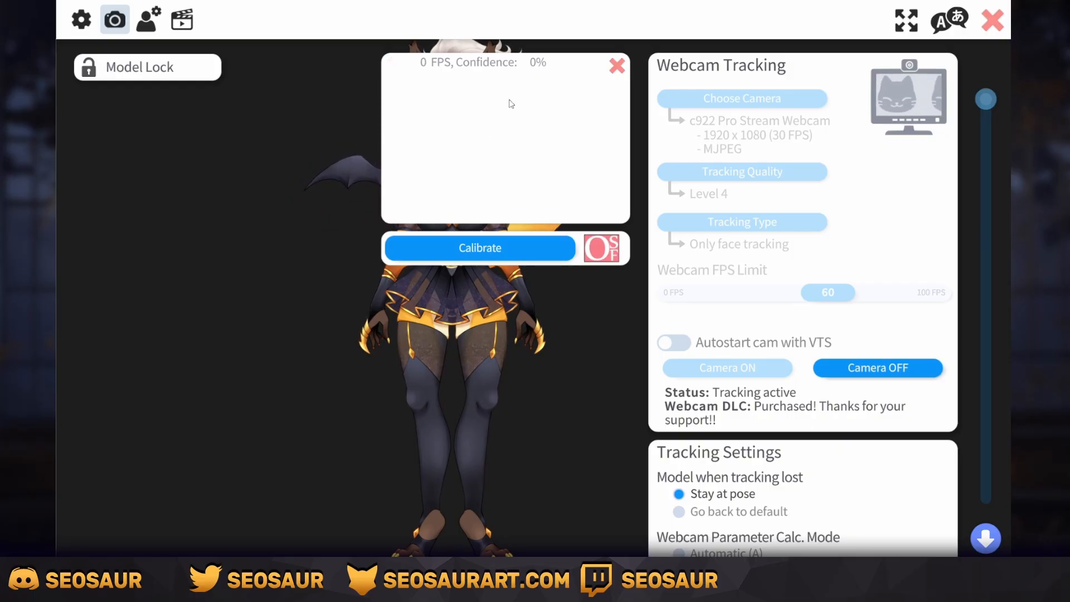
drag(401, 249, 267, 309)
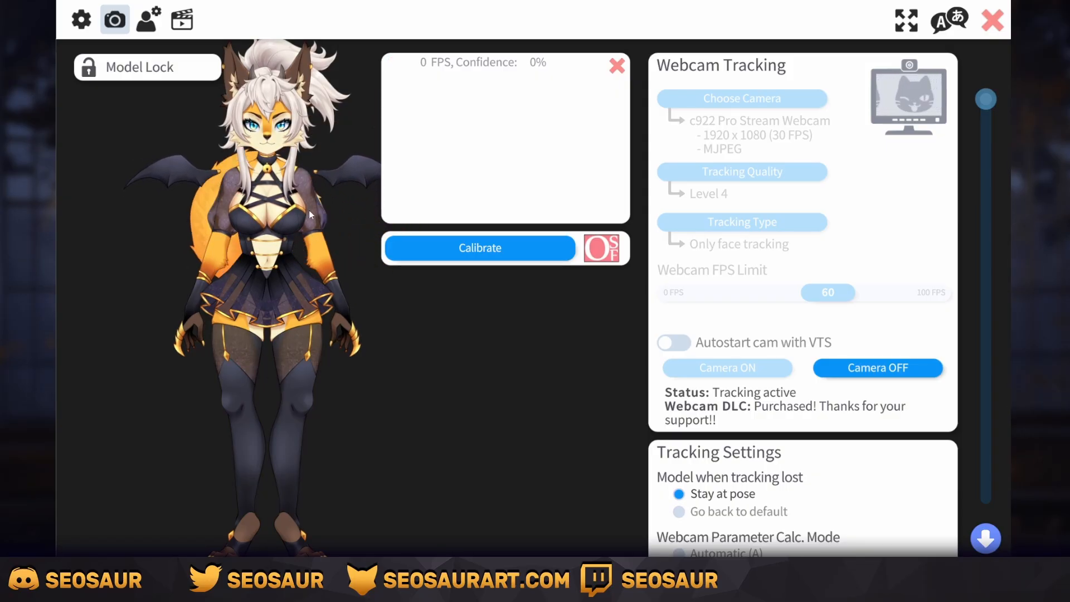
- Examine the blink, eye open, mouth and brow sensitivity settings for webcam tracking
scroll(725, 192, down, 5)
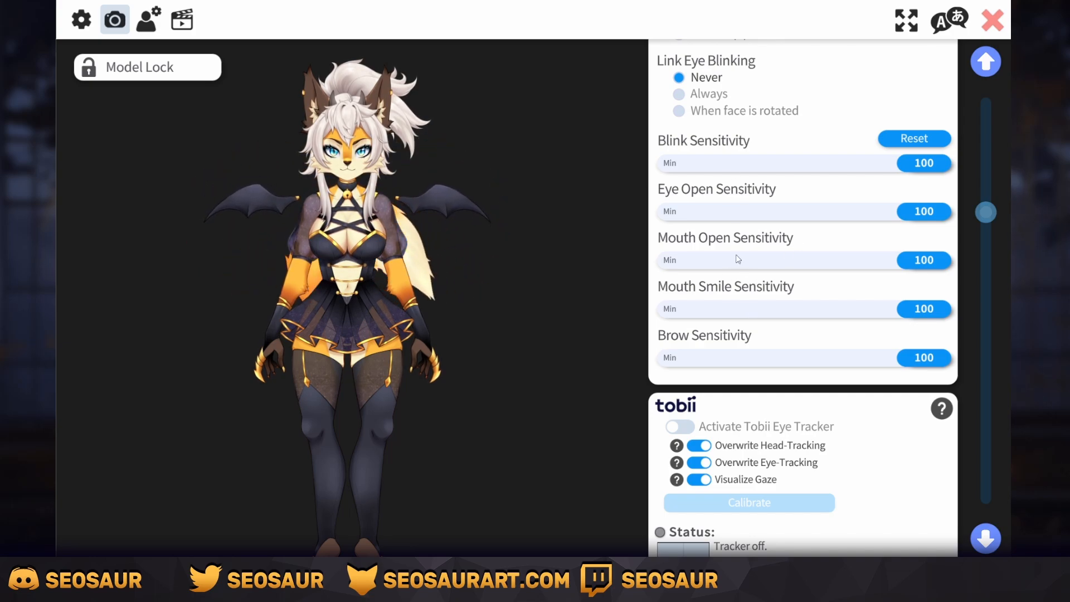
mouse_move(945, 167)
mouse_down()
mouse_move(747, 163)
mouse_move(947, 162)
mouse_up()
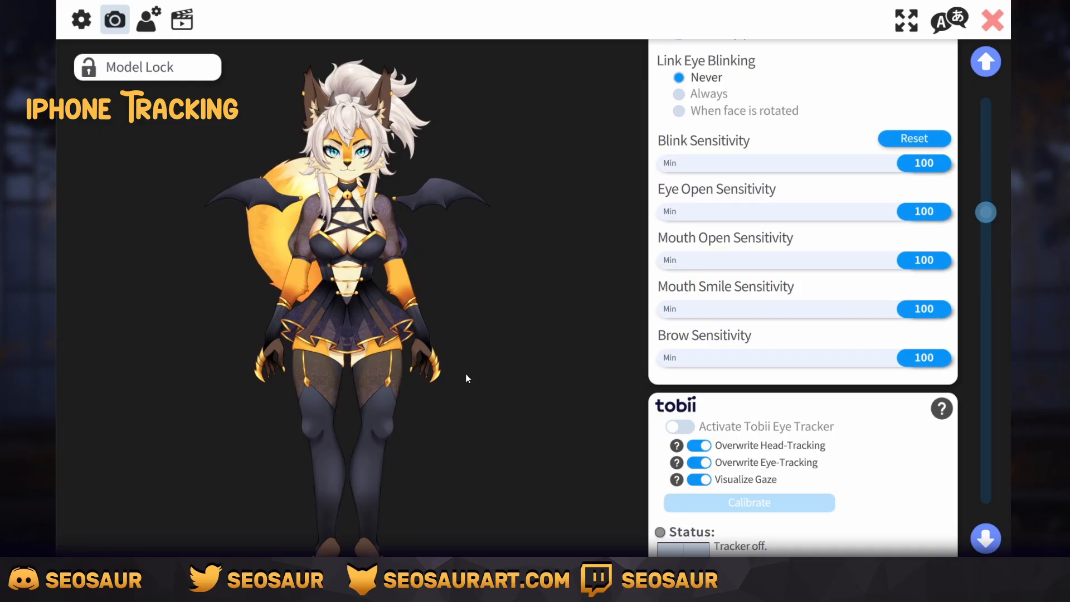
- Open the general configuration and examine the WiFi server, USB connection and plugin API settings
click(82, 27)
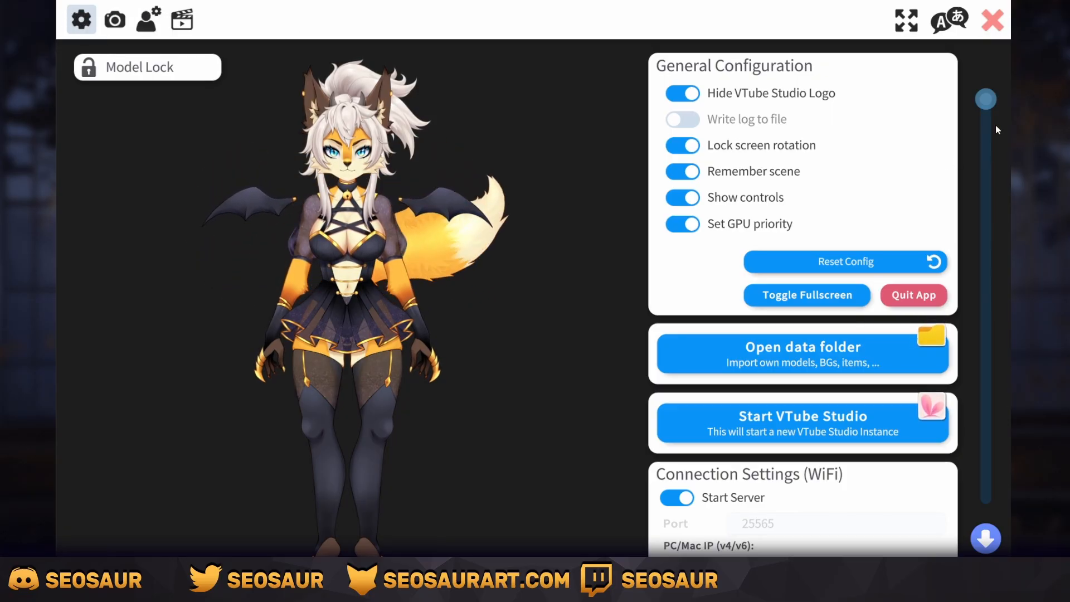
drag(985, 99, 995, 148)
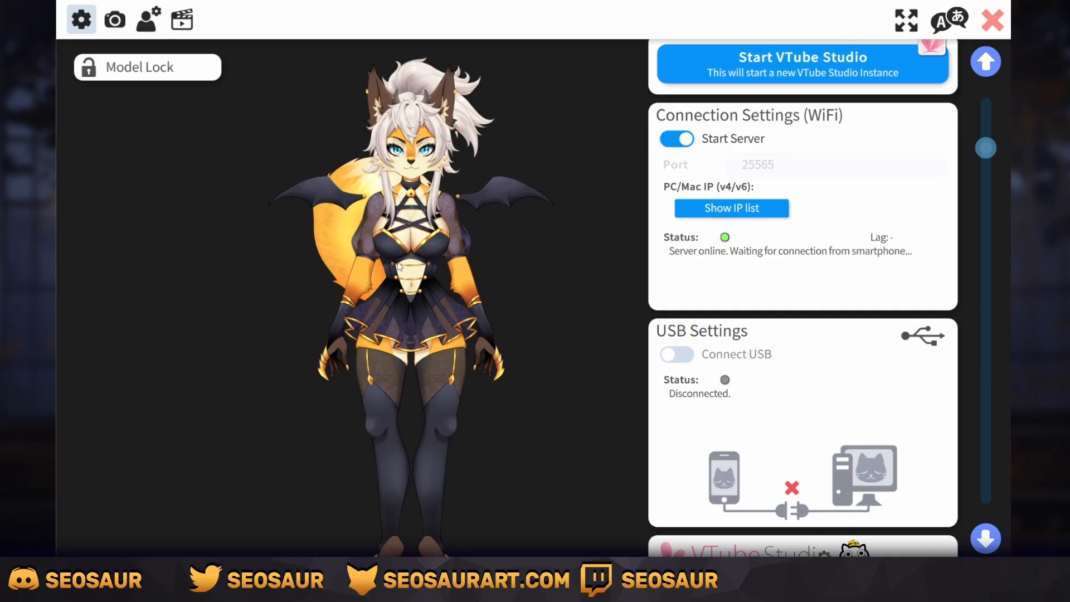
scroll(761, 412, down, 2)
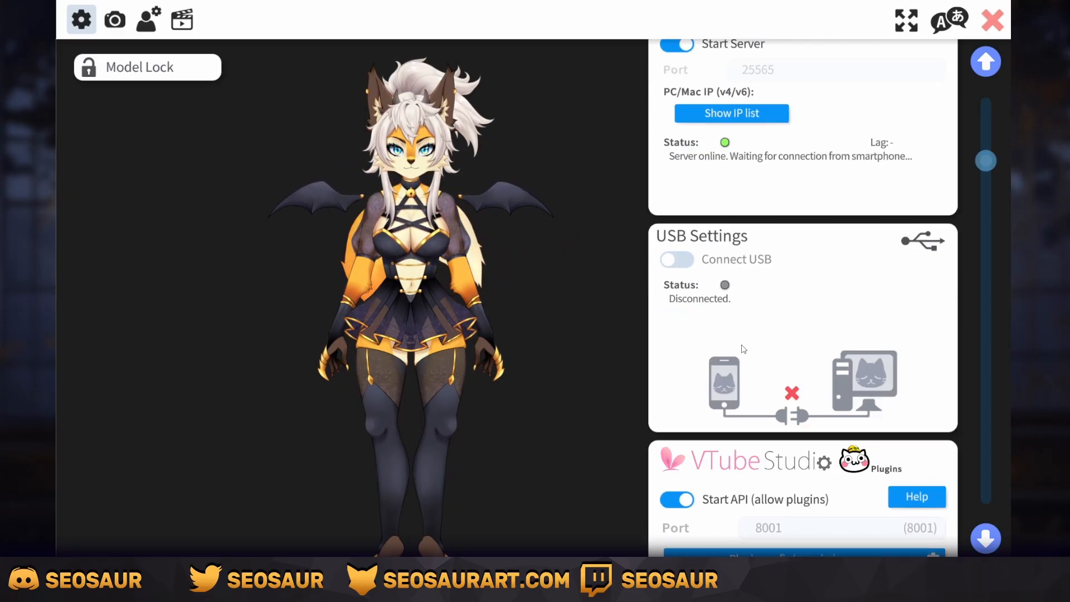
scroll(793, 404, up, 4)
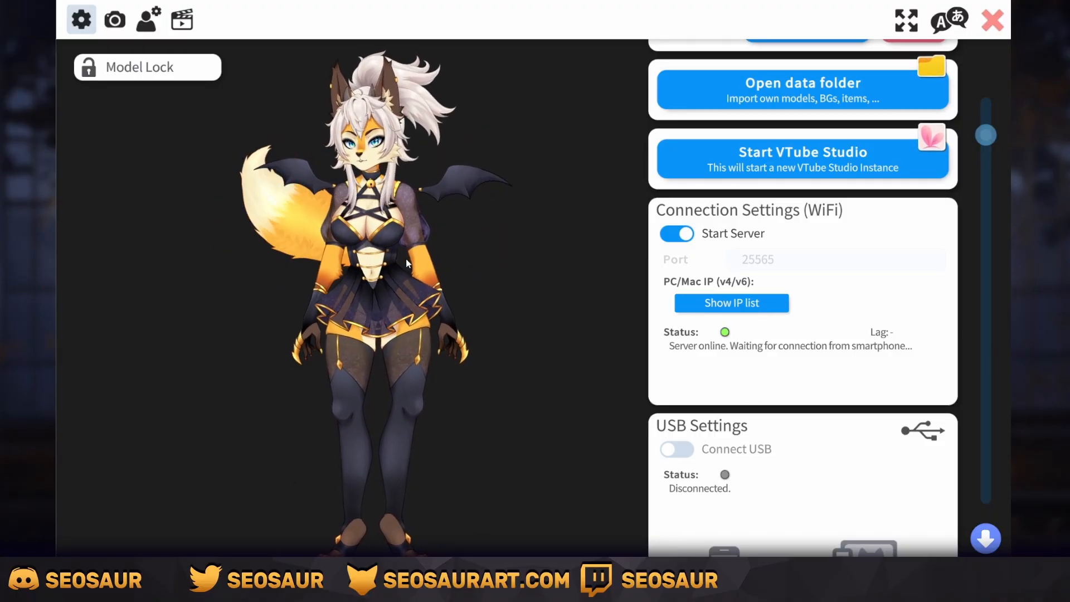
scroll(446, 317, up, 2)
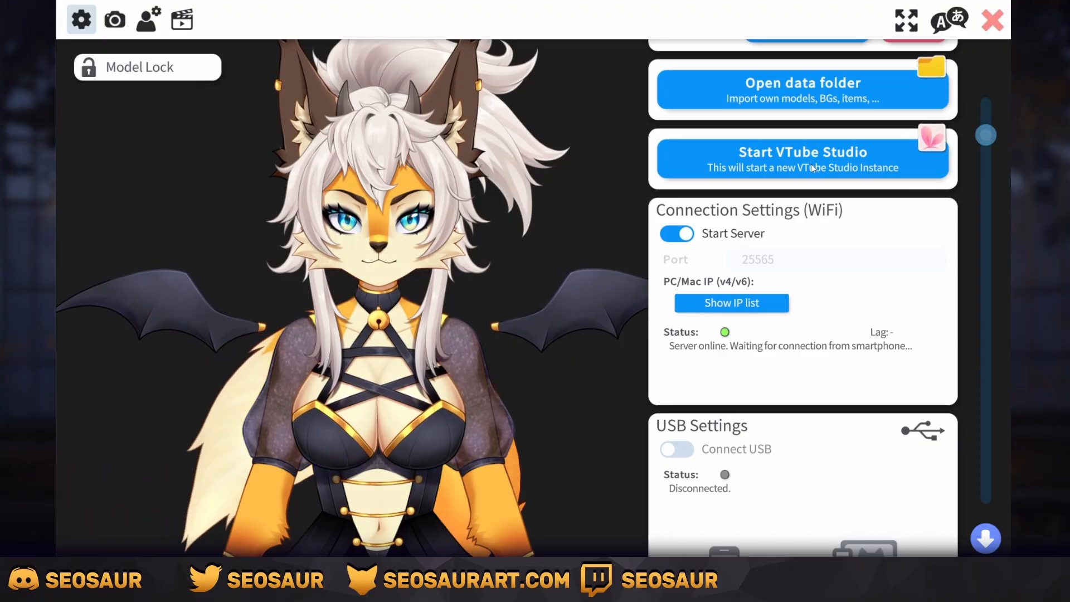
scroll(836, 227, down, 7)
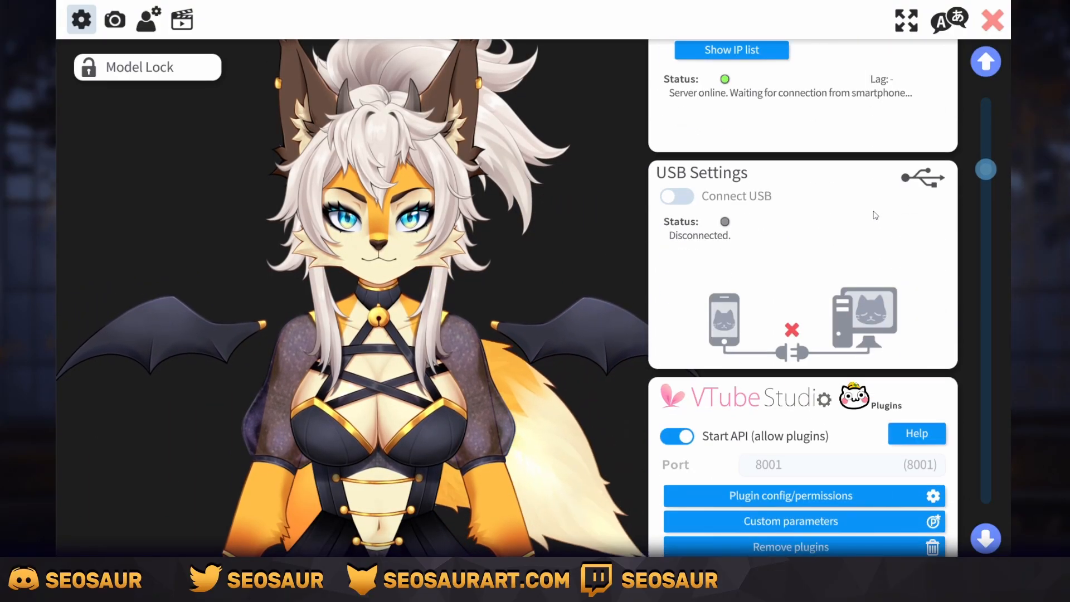
scroll(867, 223, down, 2)
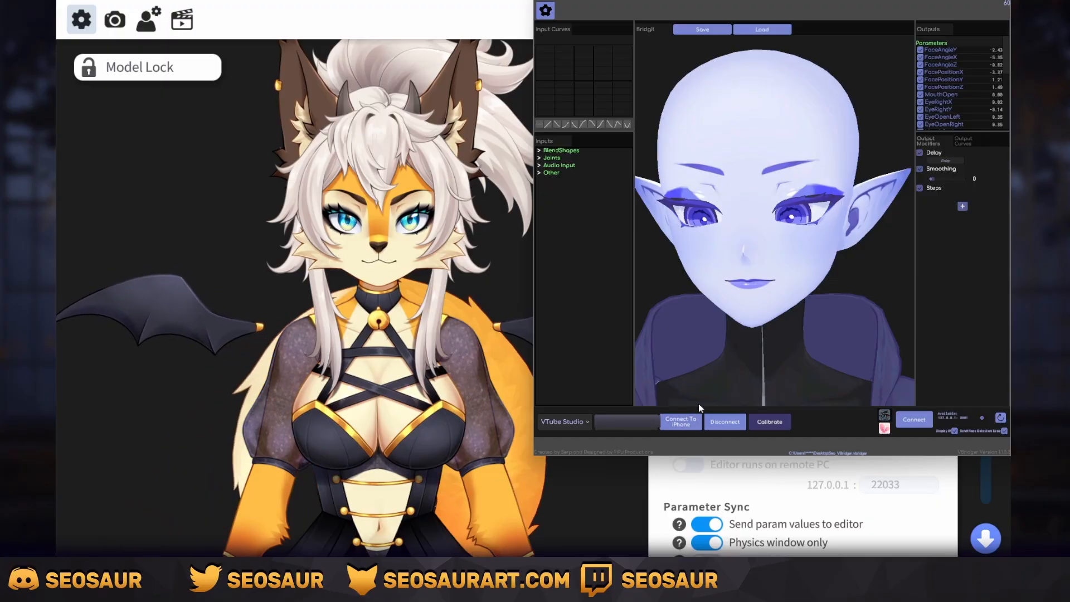
- Switch to VBridger, connect it to the iPhone and link it to VTube Studio
click(689, 422)
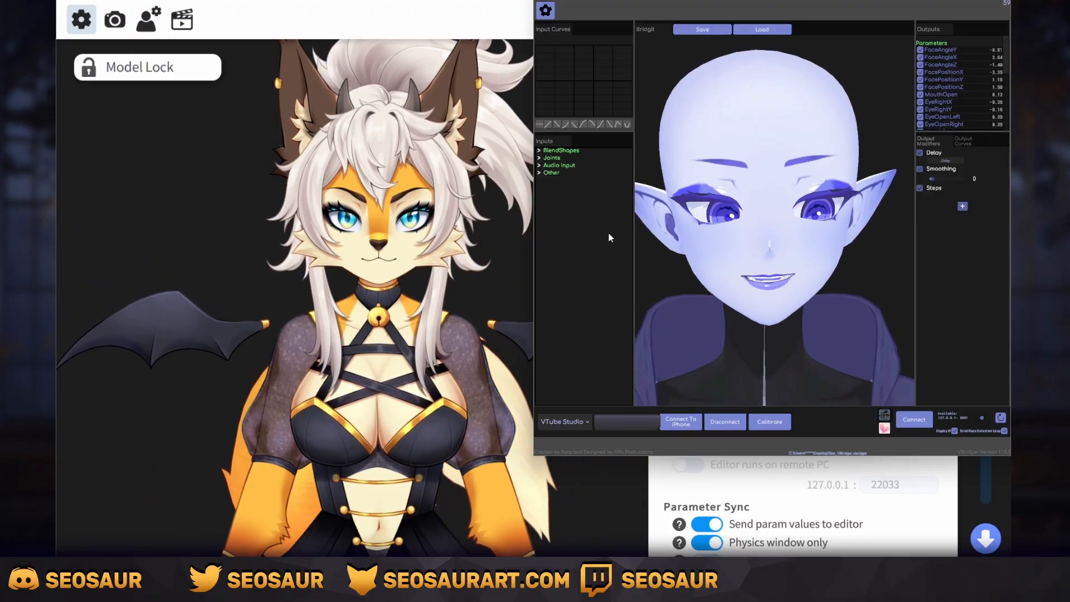
key(alt+Tab)
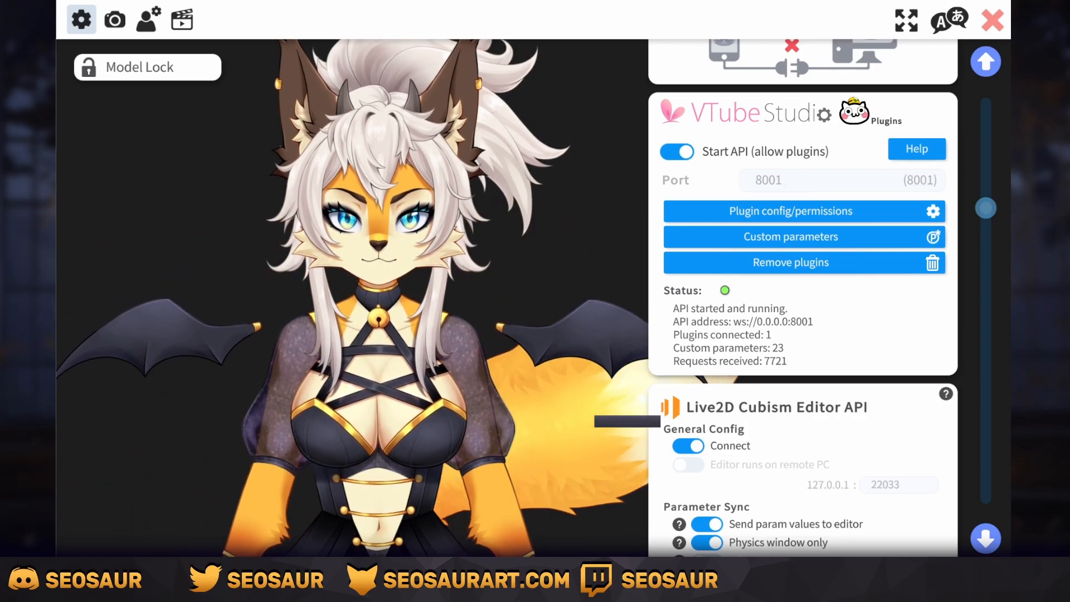
click(614, 421)
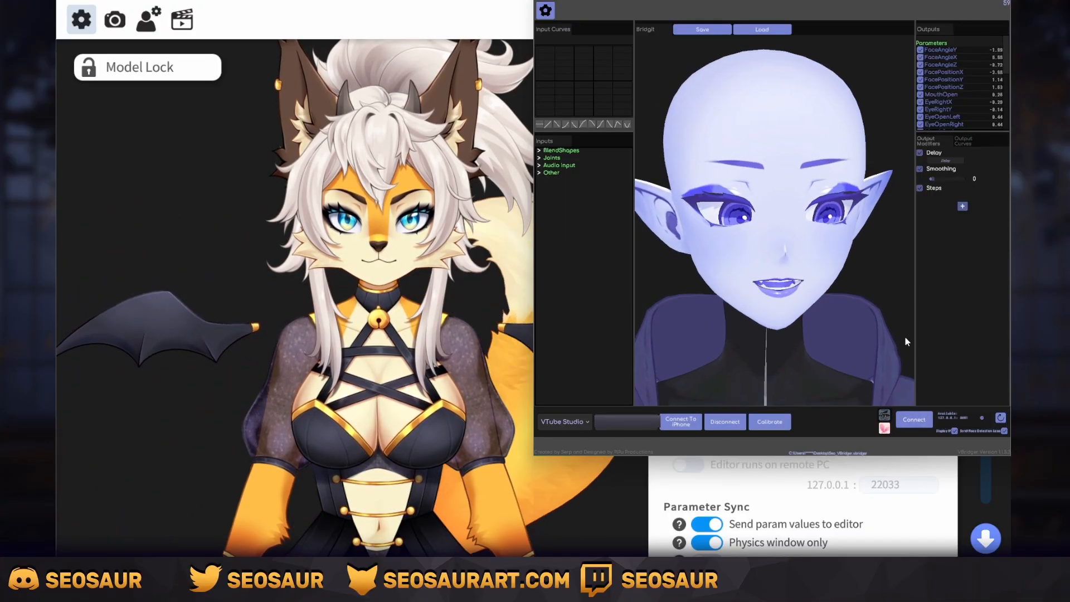
click(917, 420)
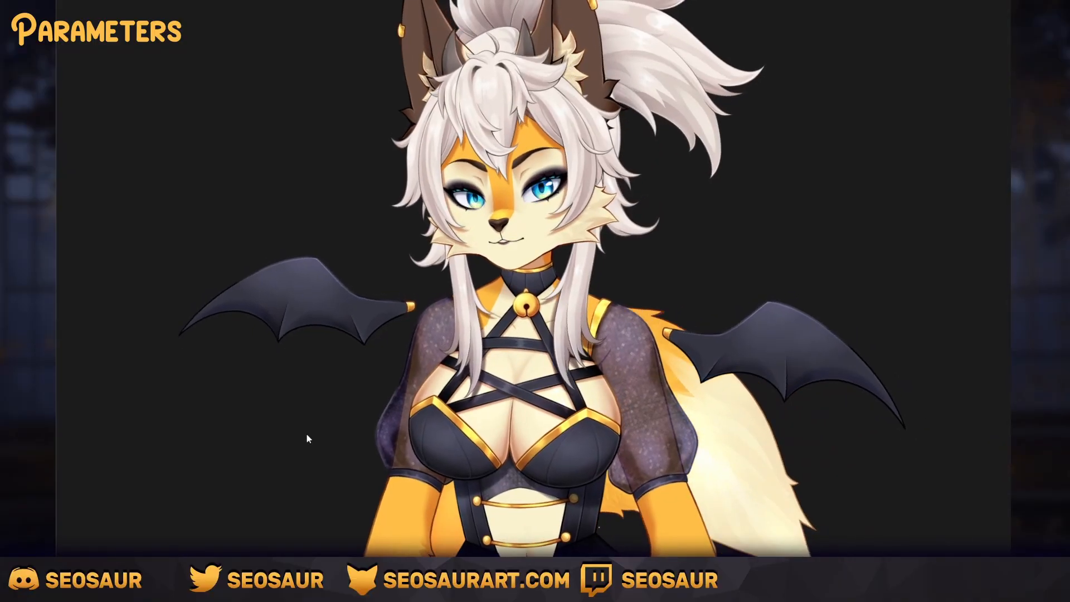
- Return to VTube Studio, open the model settings at the Face Left/Right Rotation parameter and move the model clear of them
double_click(816, 184)
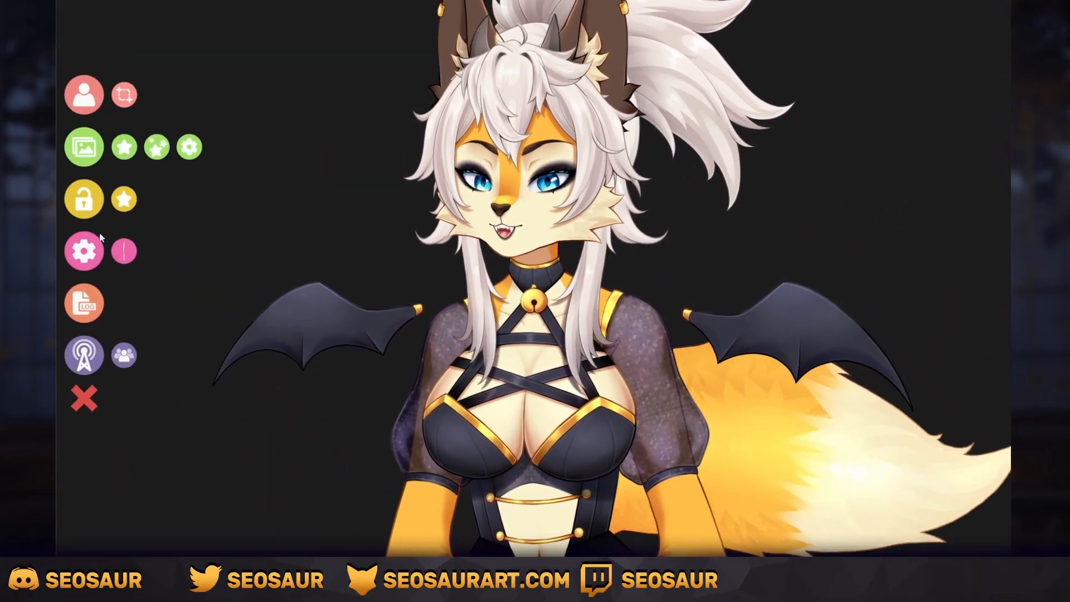
click(83, 251)
drag(528, 338, 343, 341)
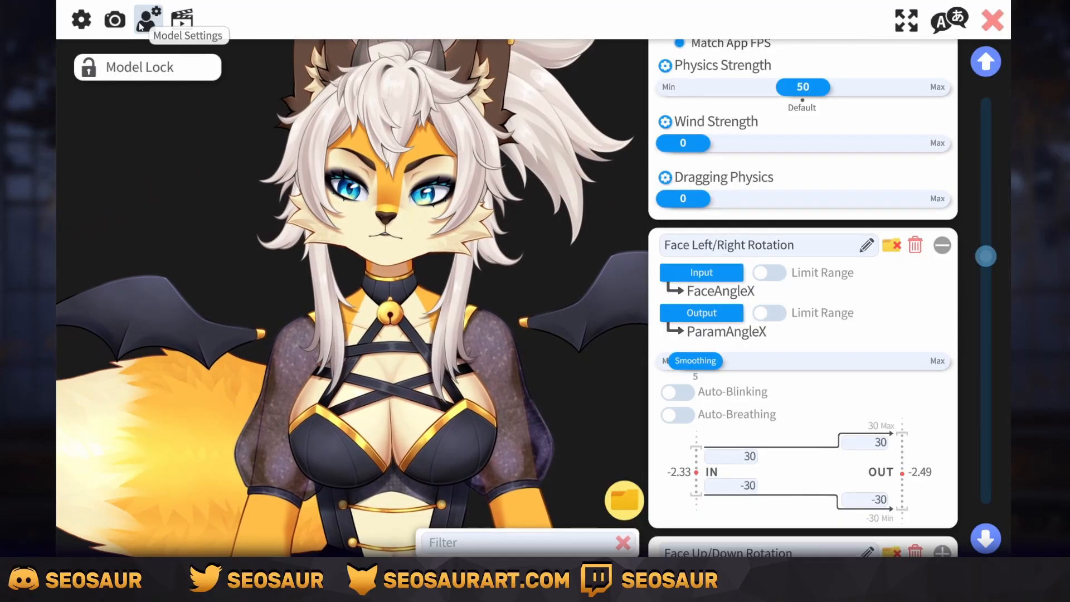
mouse_move(985, 258)
mouse_down()
mouse_move(968, 75)
mouse_move(967, 267)
mouse_move(982, 364)
mouse_move(980, 321)
mouse_move(966, 509)
mouse_move(968, 221)
mouse_move(976, 269)
mouse_up()
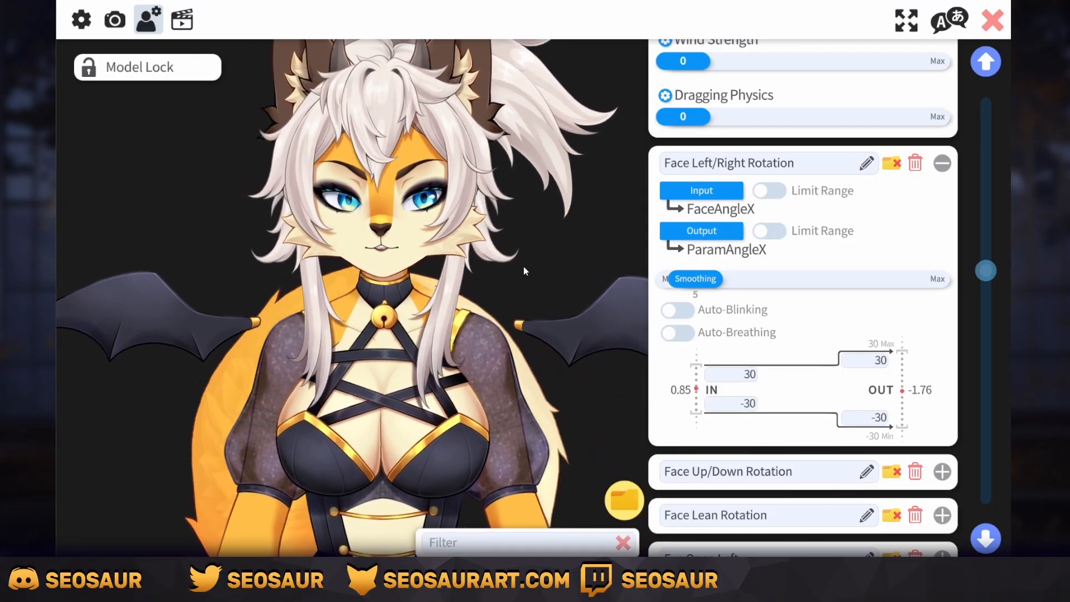
scroll(757, 287, down, 1)
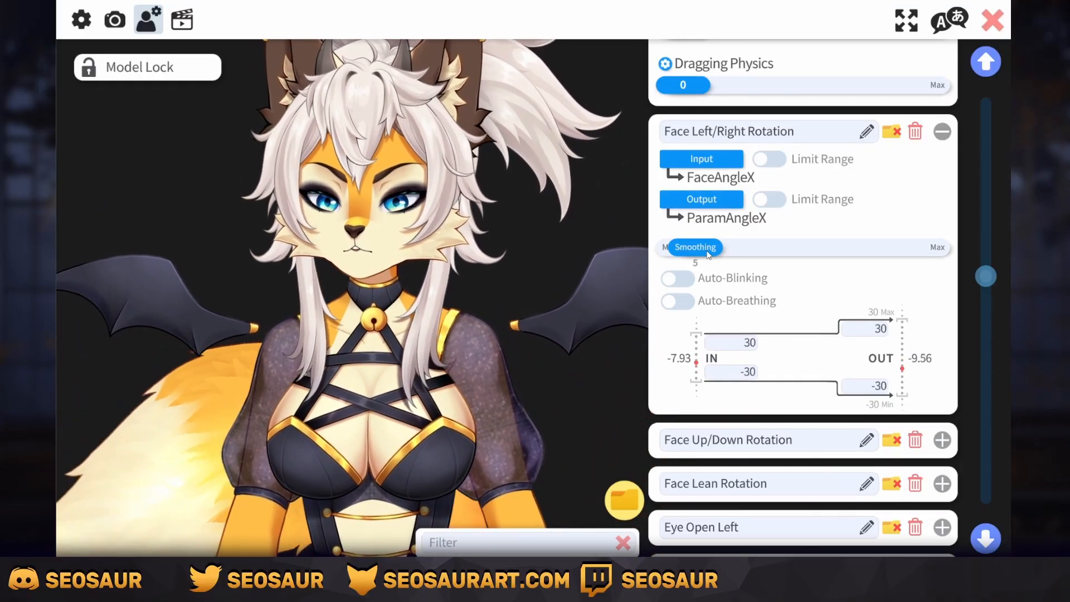
- Try smoothing values of 0 and 100 on Face Left/Right Rotation, and set the smoothing back to 5
drag(709, 254, 703, 257)
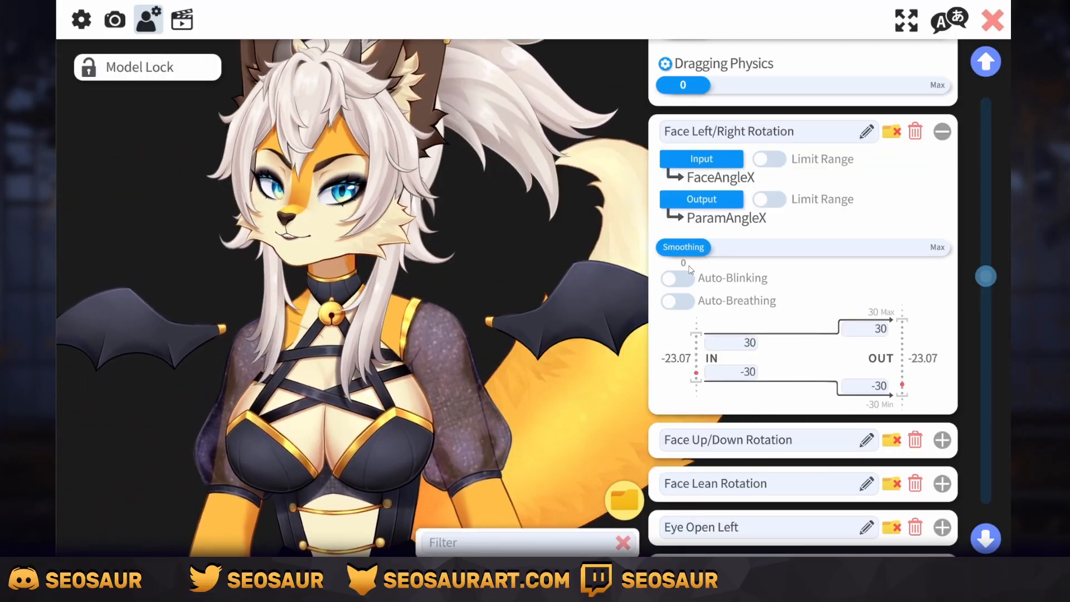
drag(691, 266, 964, 263)
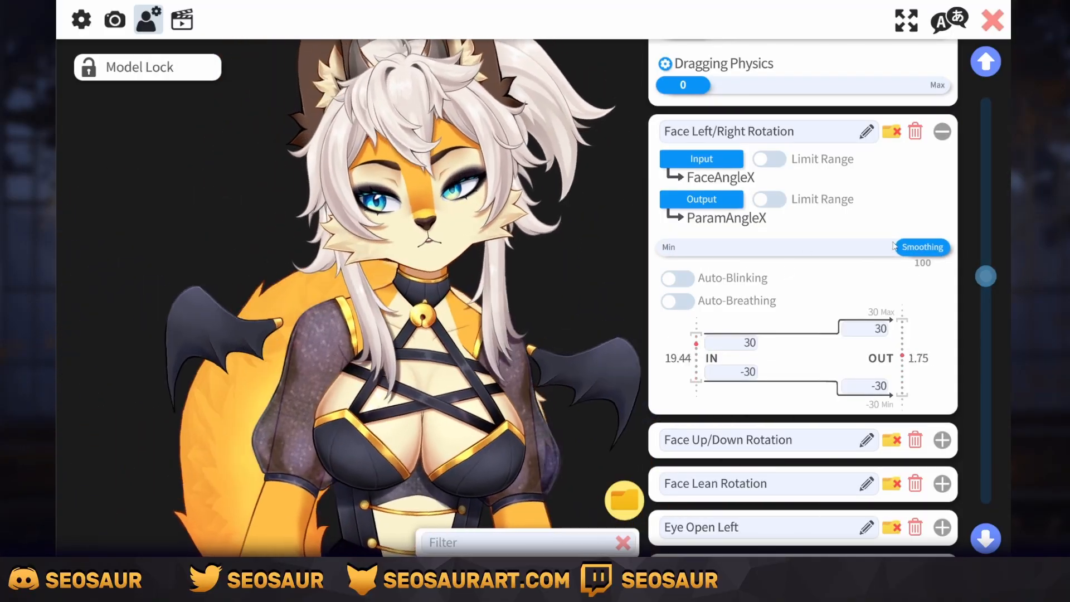
drag(923, 248, 712, 254)
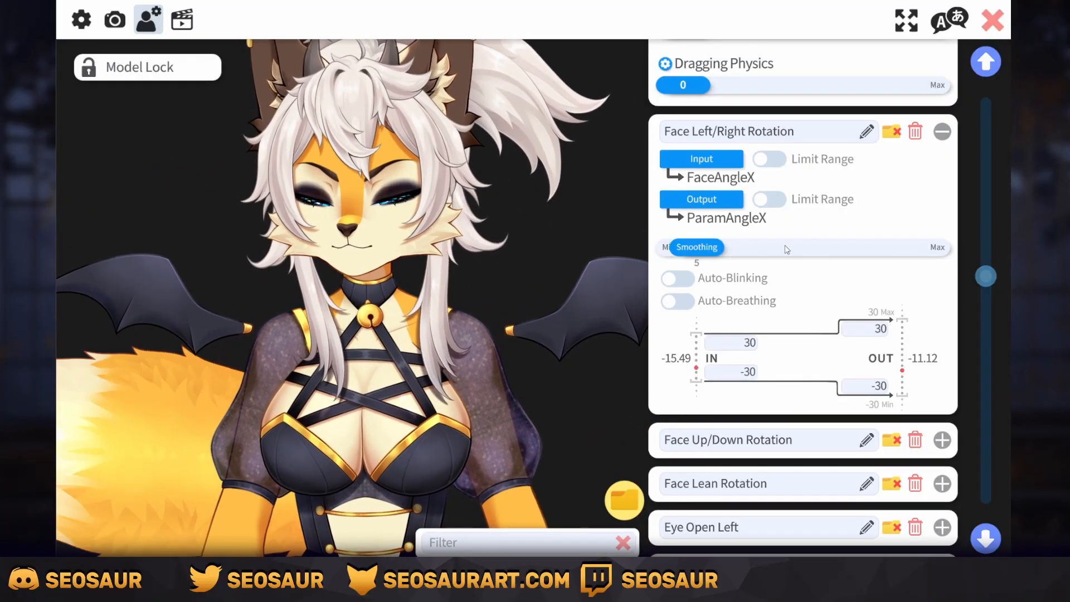
- Try an input range of -20 to 20 for the Face Left/Right Rotation parameter
scroll(808, 267, down, 1)
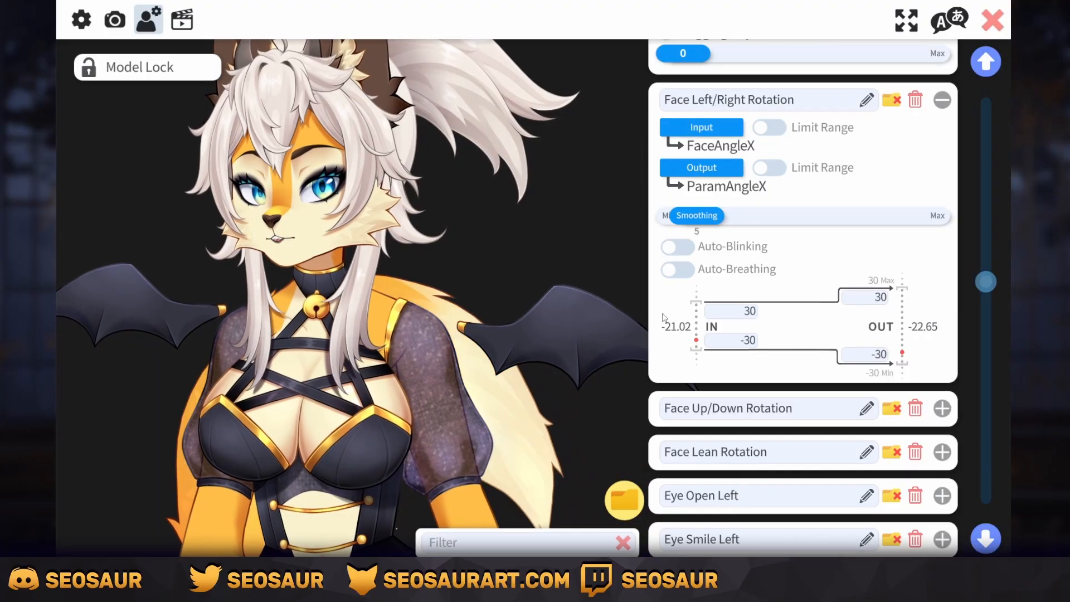
click(745, 344)
text(-20)
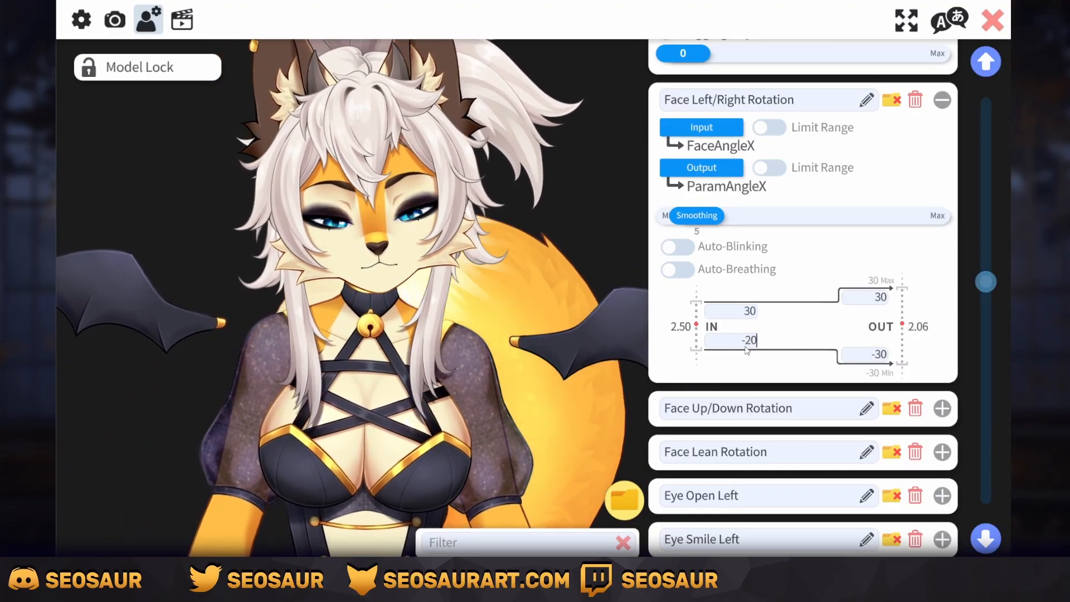
key(Return)
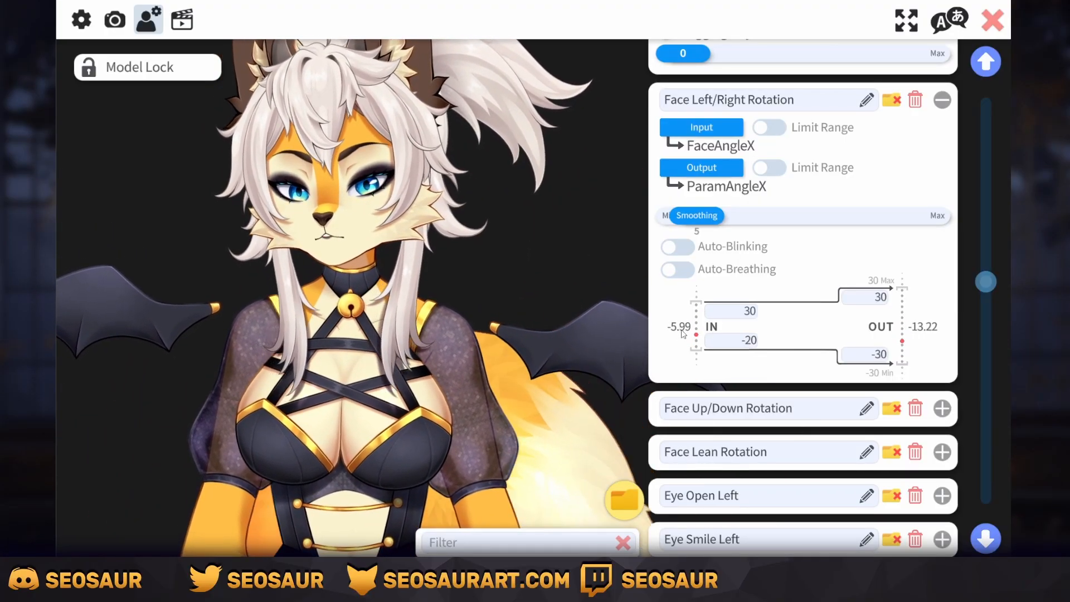
click(720, 311)
text(20)
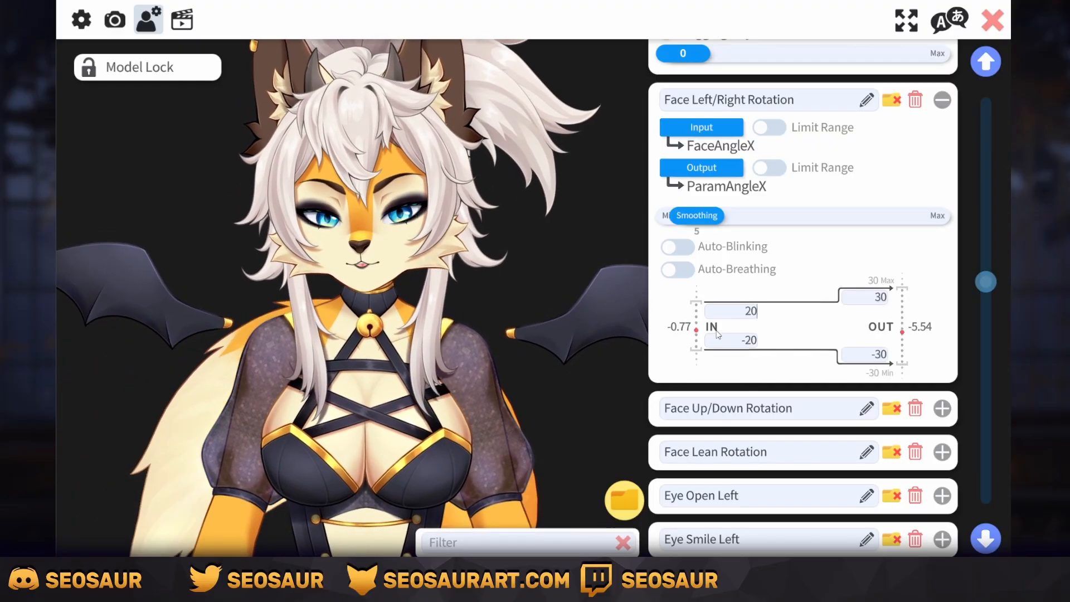
key(Return)
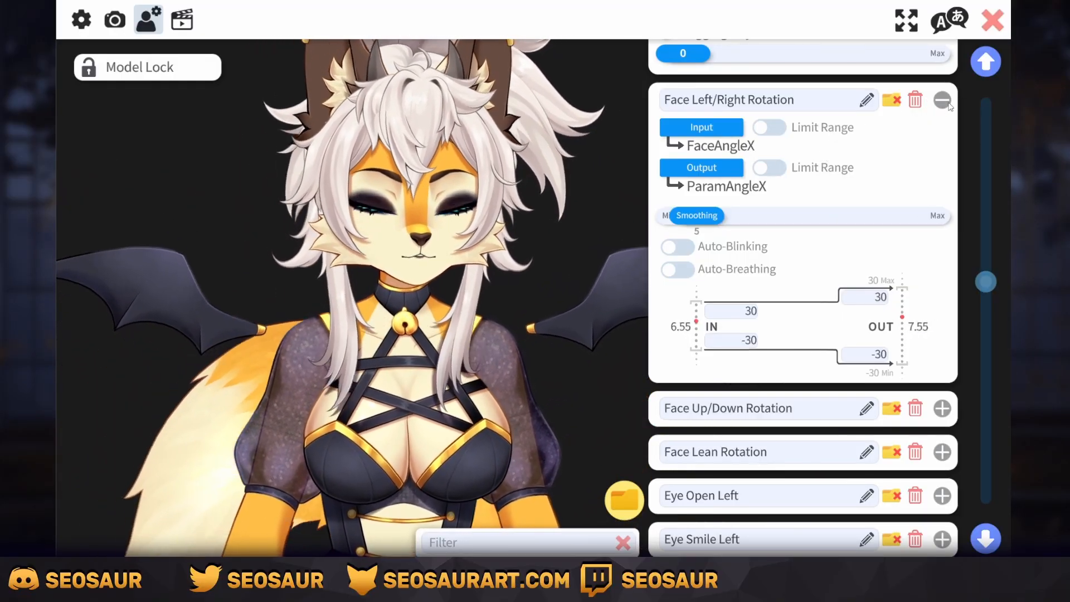
- Collapse the Face Left/Right Rotation parameter and expand Eye Open Left and Eye Open Right
click(940, 102)
scroll(784, 204, down, 2)
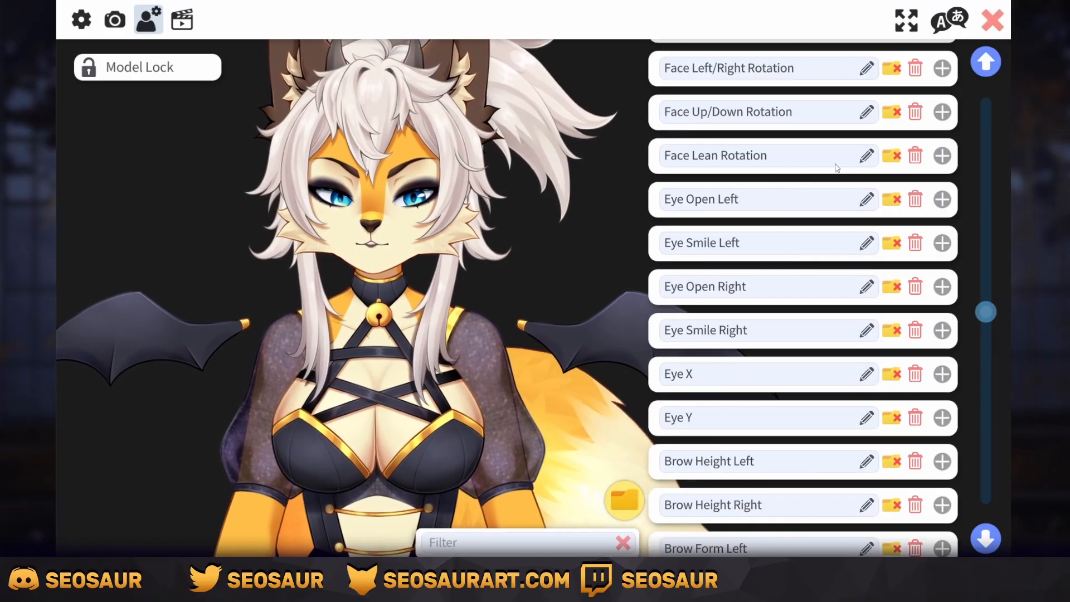
click(942, 167)
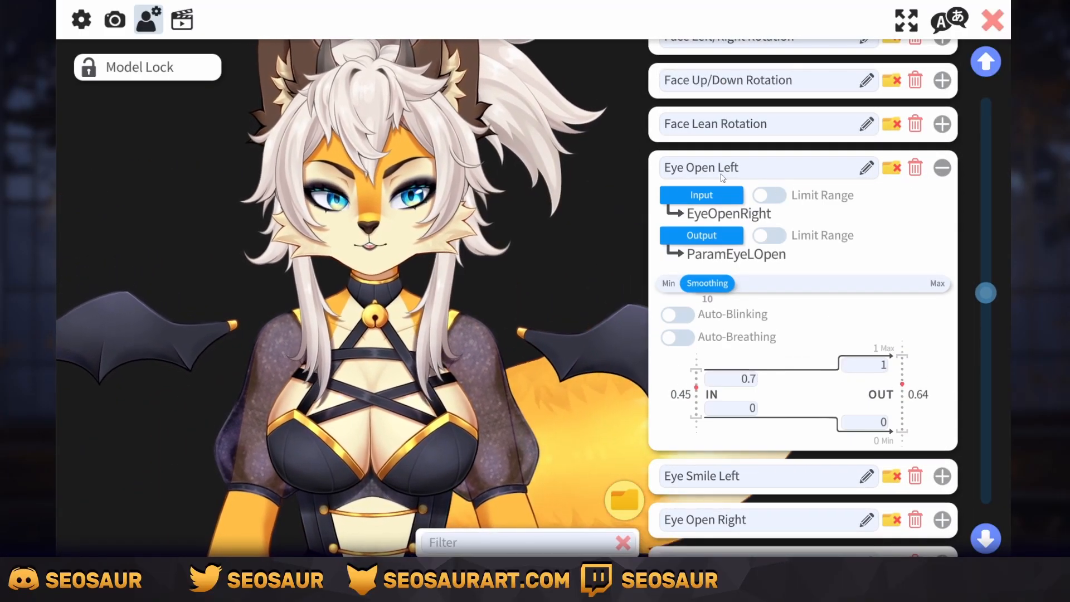
scroll(830, 260, down, 2)
click(948, 455)
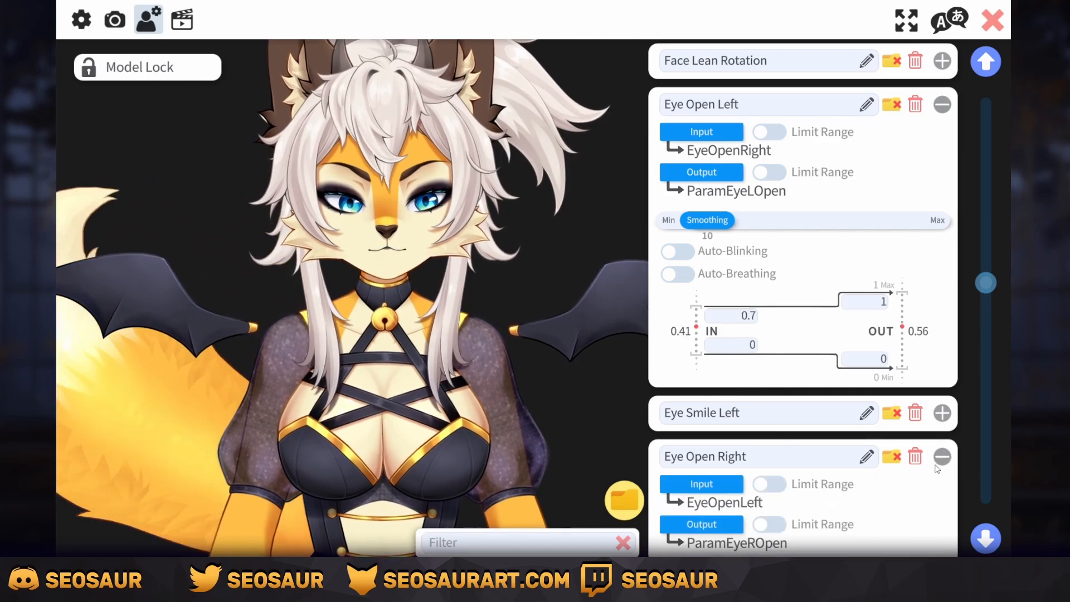
- Try an upper input value of 1 for Eye Open Left, and set it back to 0.7
scroll(912, 443, down, 3)
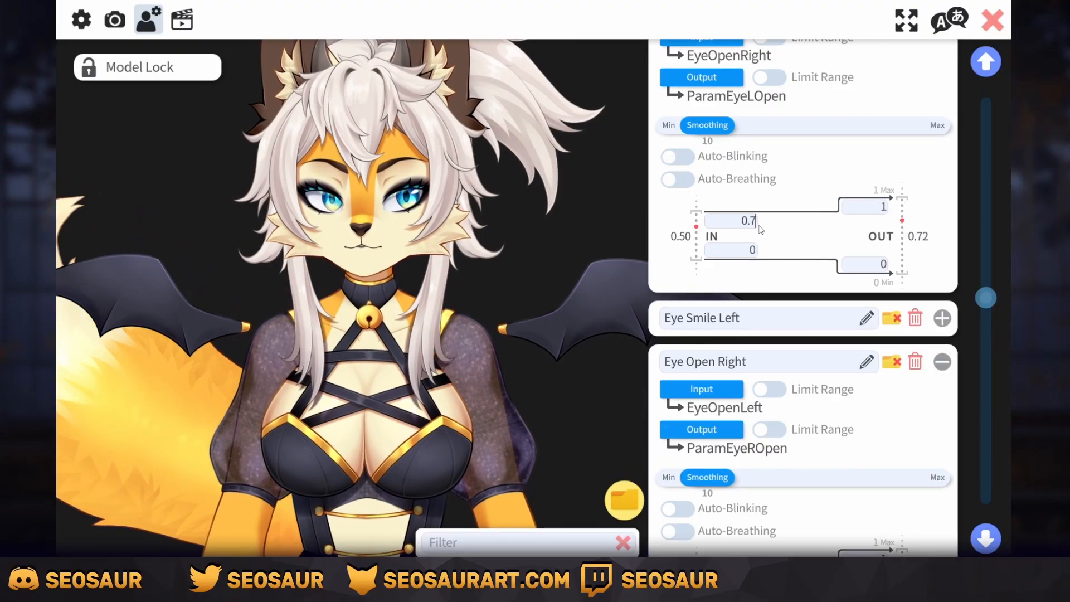
key(BackSpace)
key(BackSpace)
key(BackSpace)
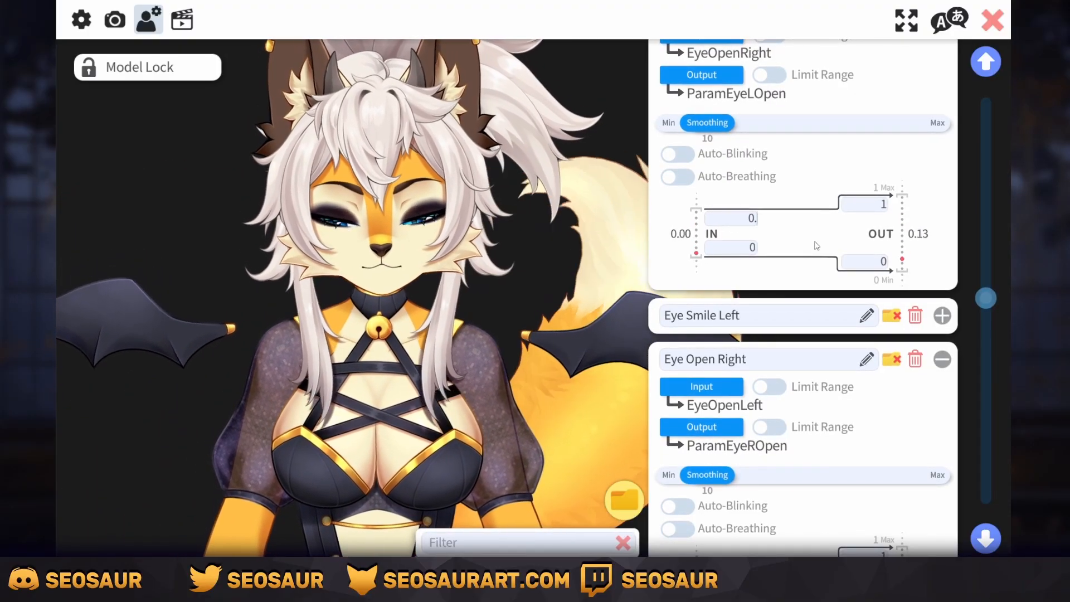
text(1)
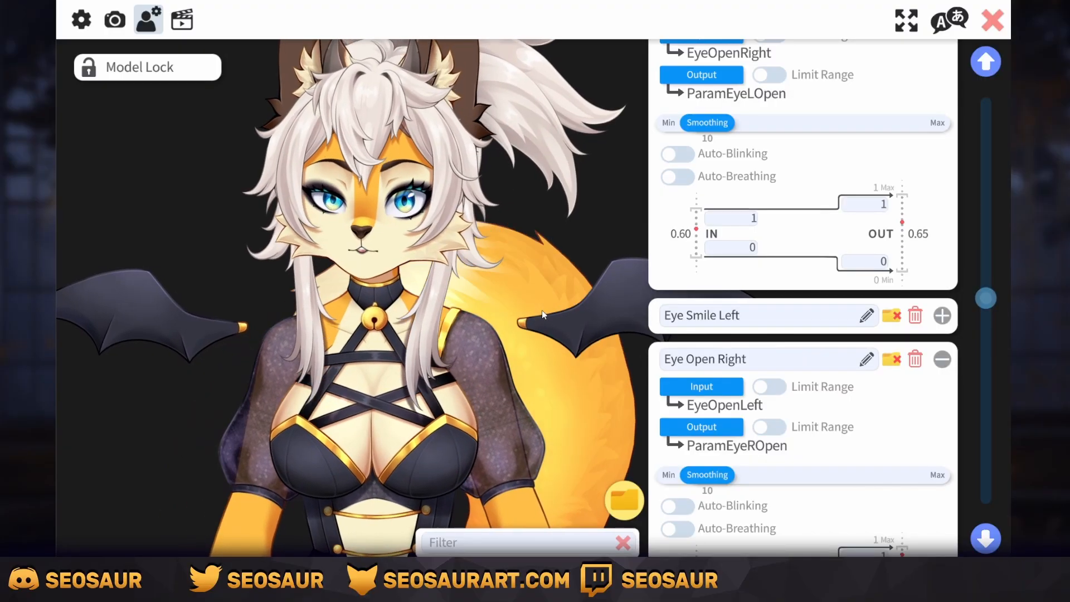
double_click(750, 218)
text(0.7)
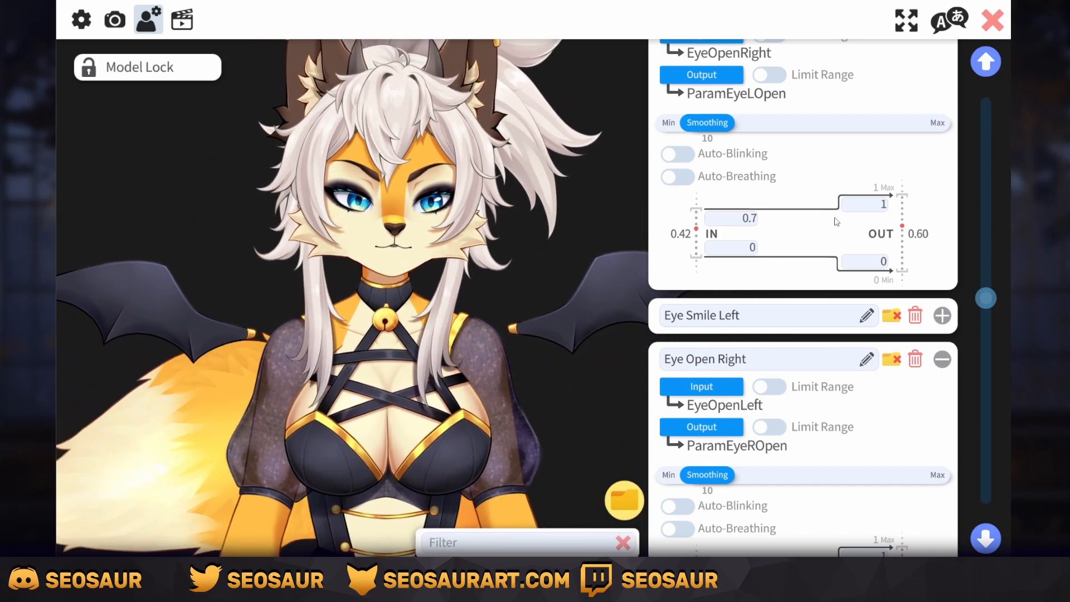
- Collapse the Eye Open Left and Eye Open Right parameters and look through the list down to the body rotation parameters
scroll(836, 221, up, 3)
click(942, 134)
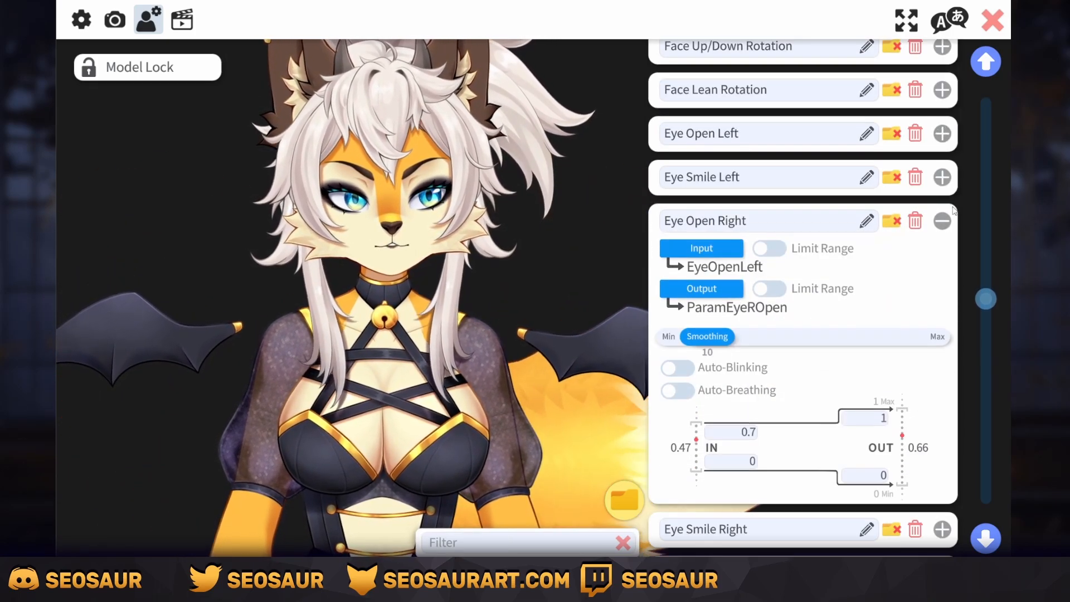
click(942, 221)
drag(987, 223, 986, 289)
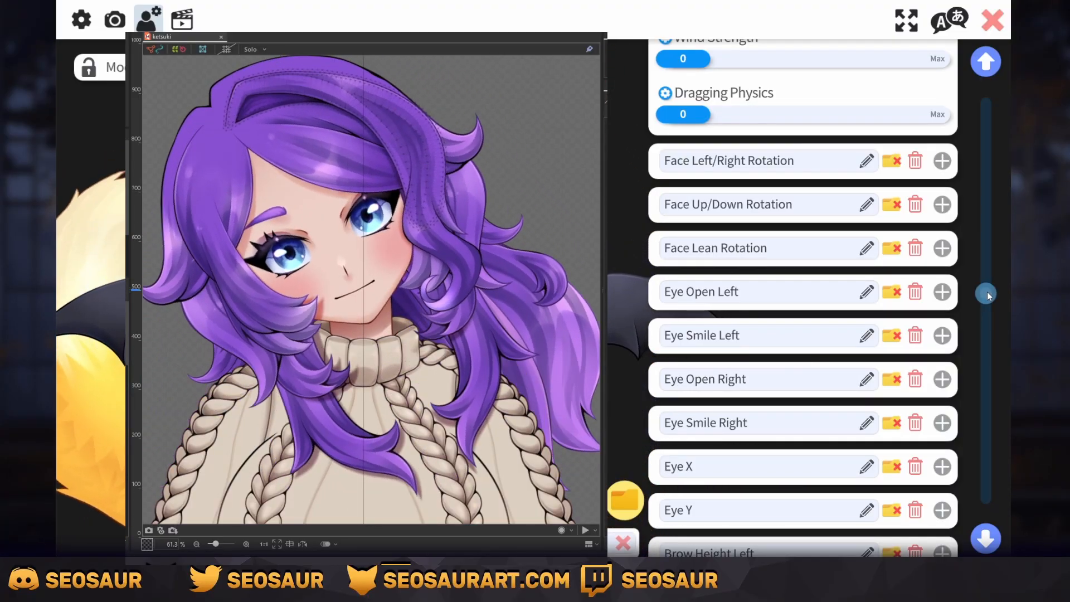
drag(988, 292, 995, 311)
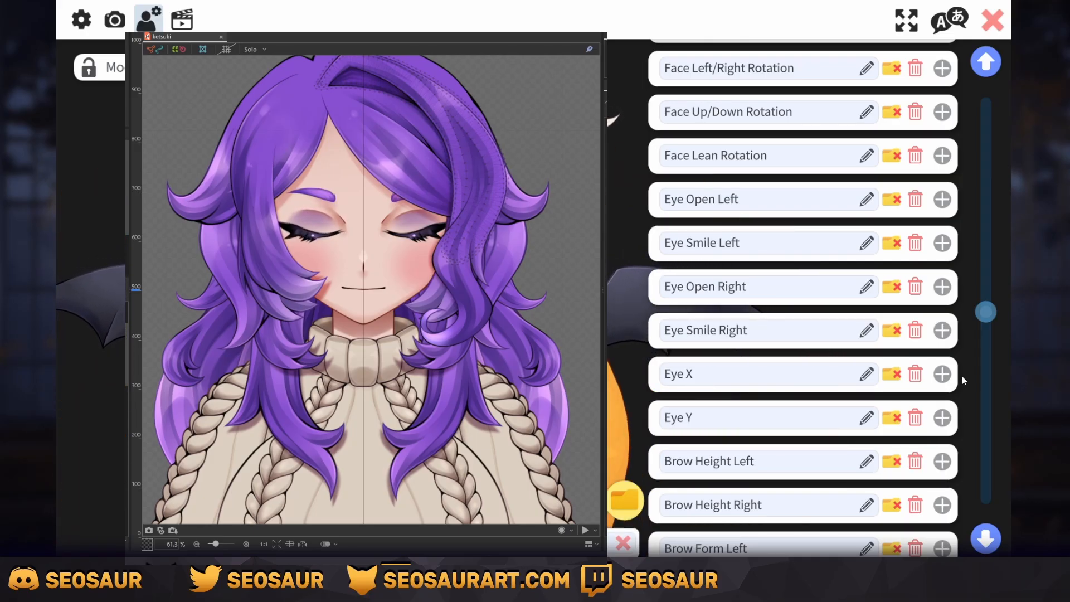
scroll(961, 374, down, 2)
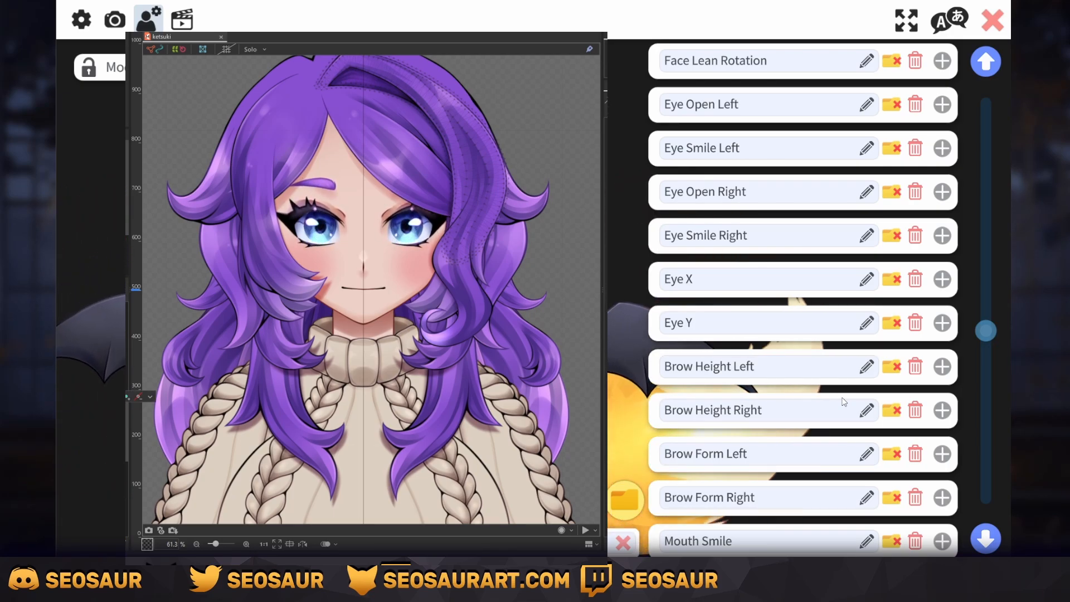
scroll(956, 361, down, 3)
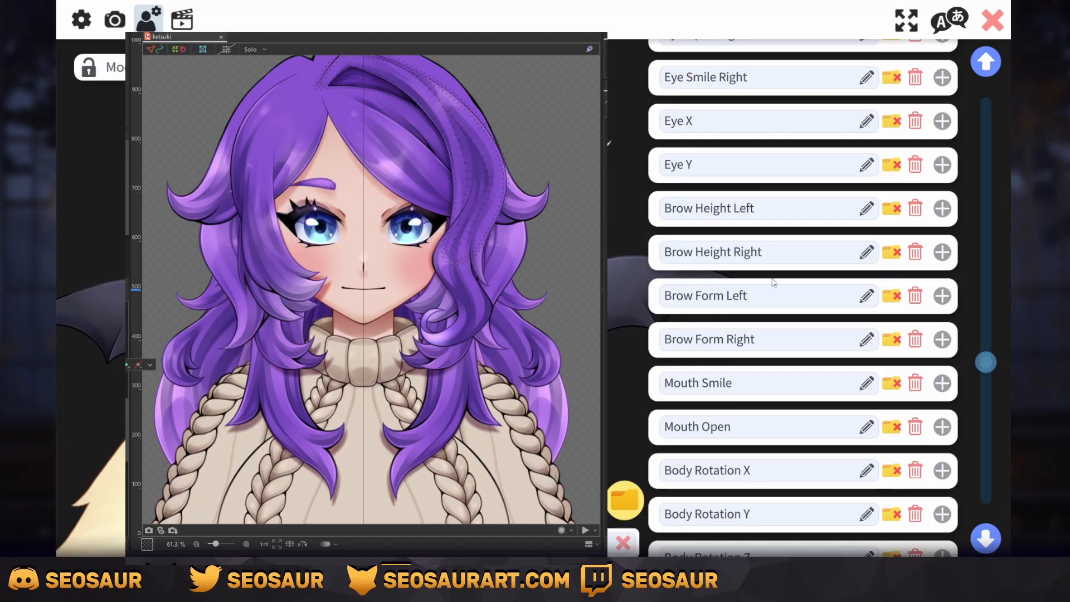
- Set the Body Rotation Z input range to 25 for the upper value and -25 for the lower value, and collapse the parameter
scroll(827, 295, down, 1)
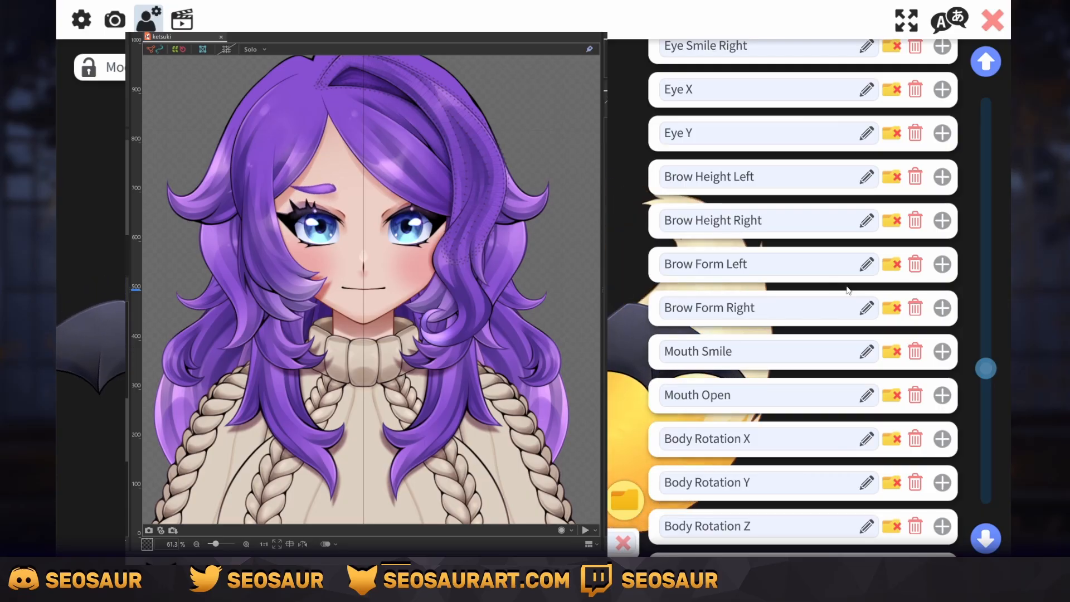
scroll(825, 248, down, 2)
scroll(824, 249, down, 1)
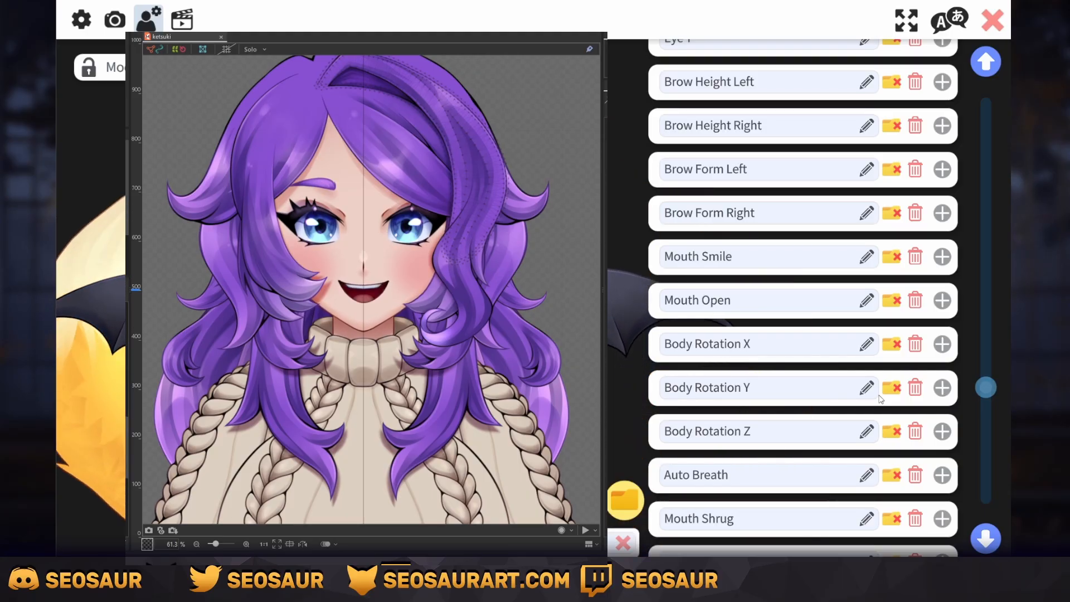
scroll(853, 334, down, 2)
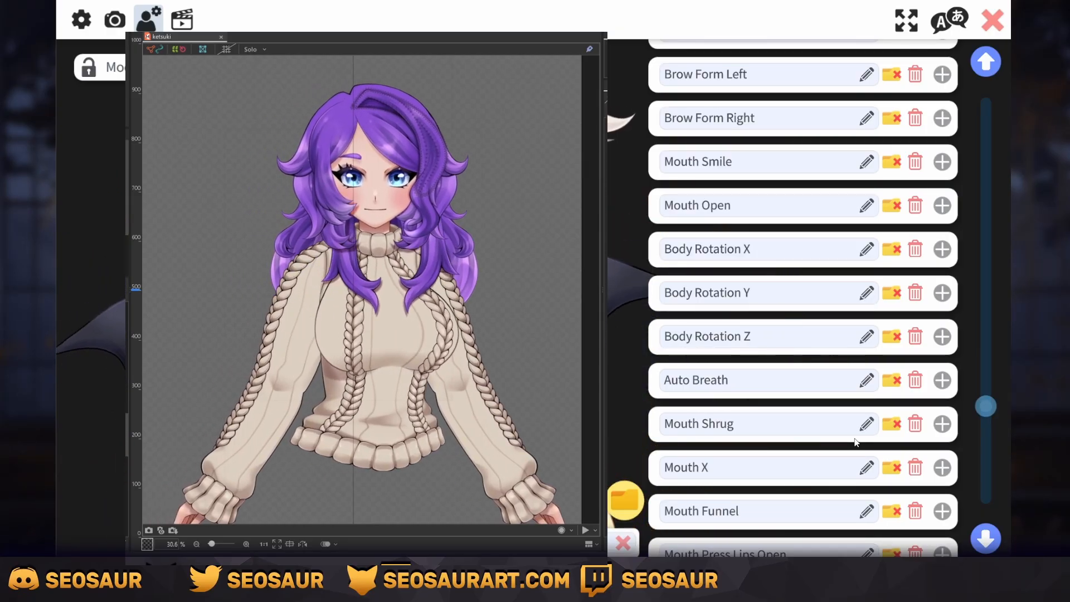
scroll(773, 298, down, 1)
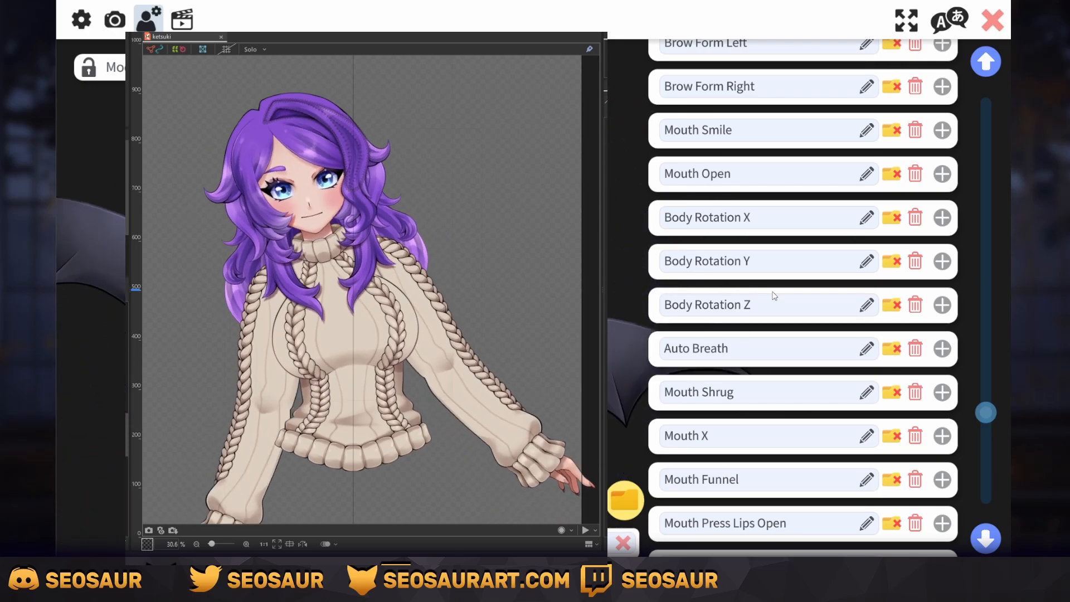
scroll(756, 310, down, 1)
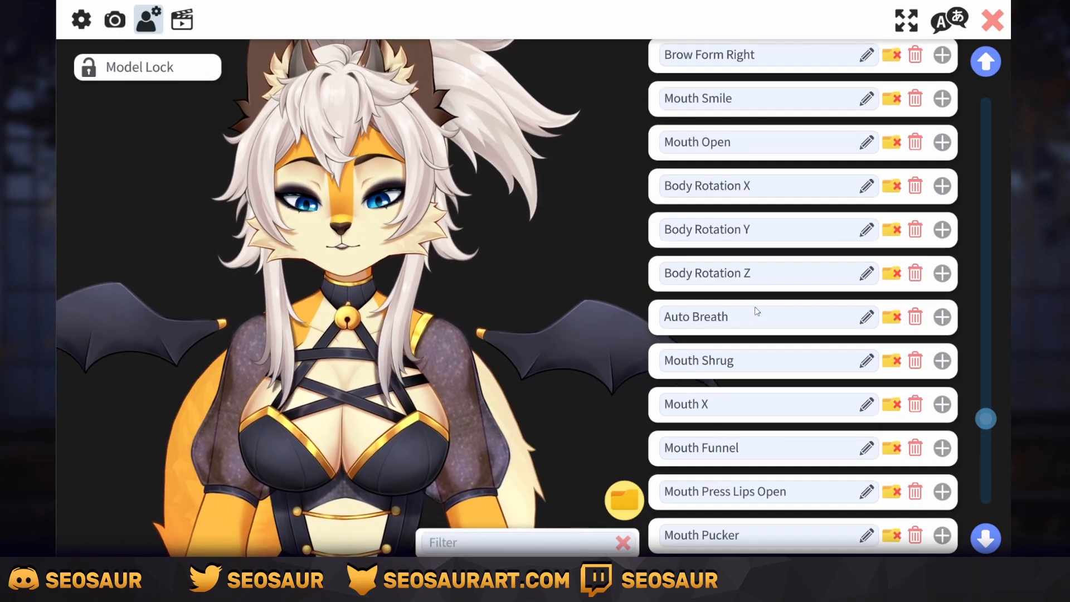
click(942, 273)
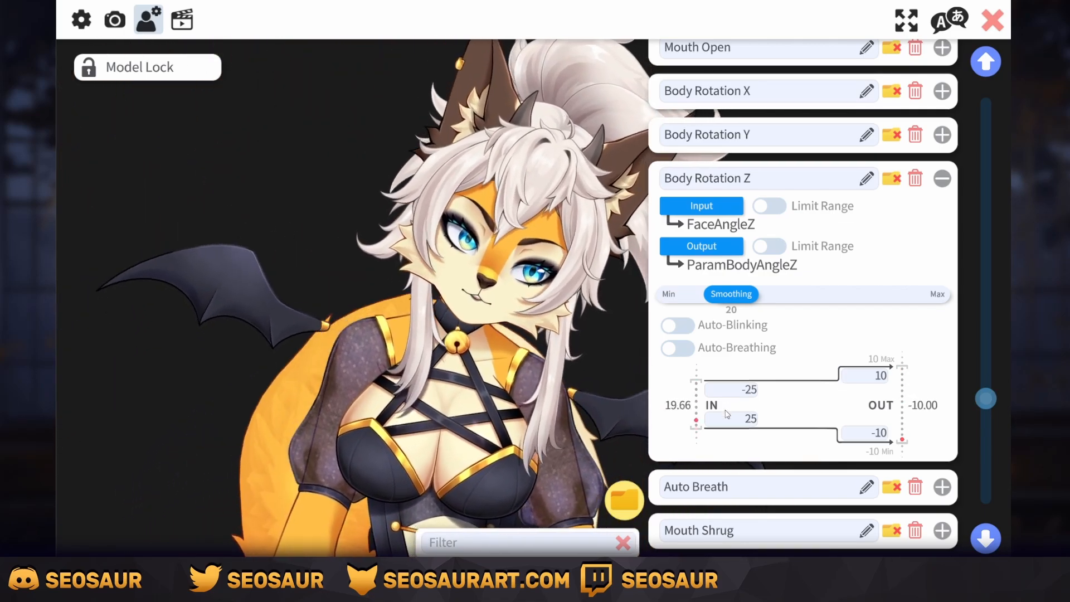
click(747, 390)
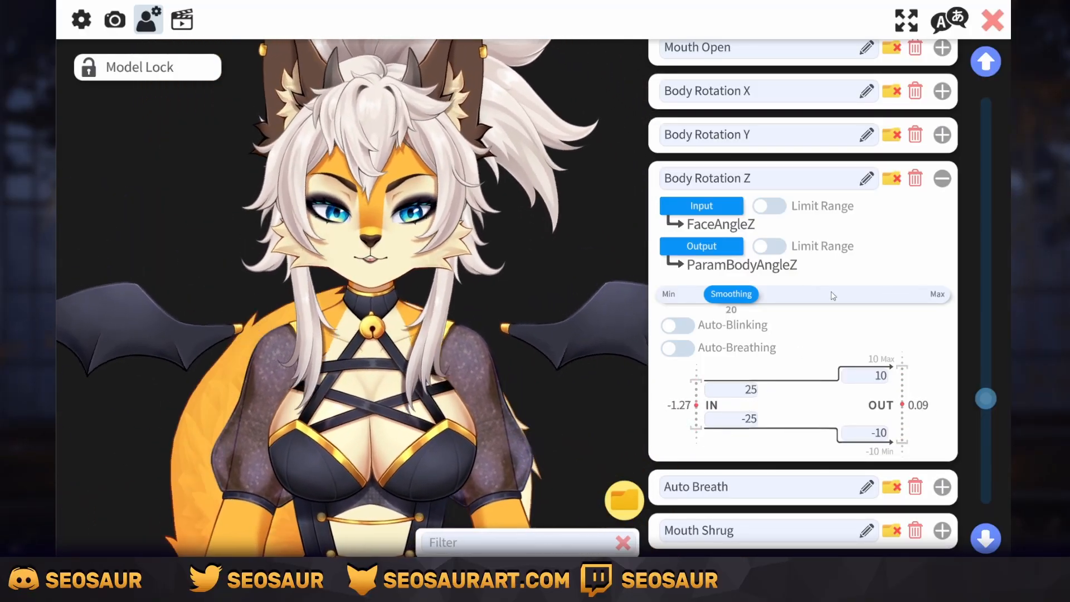
click(943, 179)
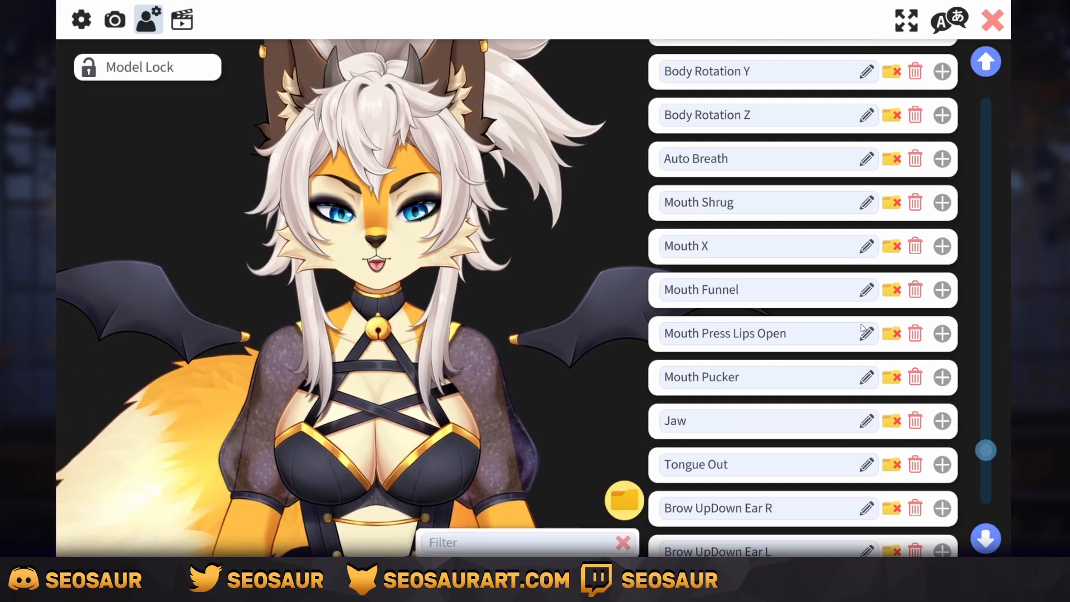
- Review the remaining mouth and ear parameters, and open the hotkey and expression settings to look through the model's hotkeys
scroll(922, 439, down, 1)
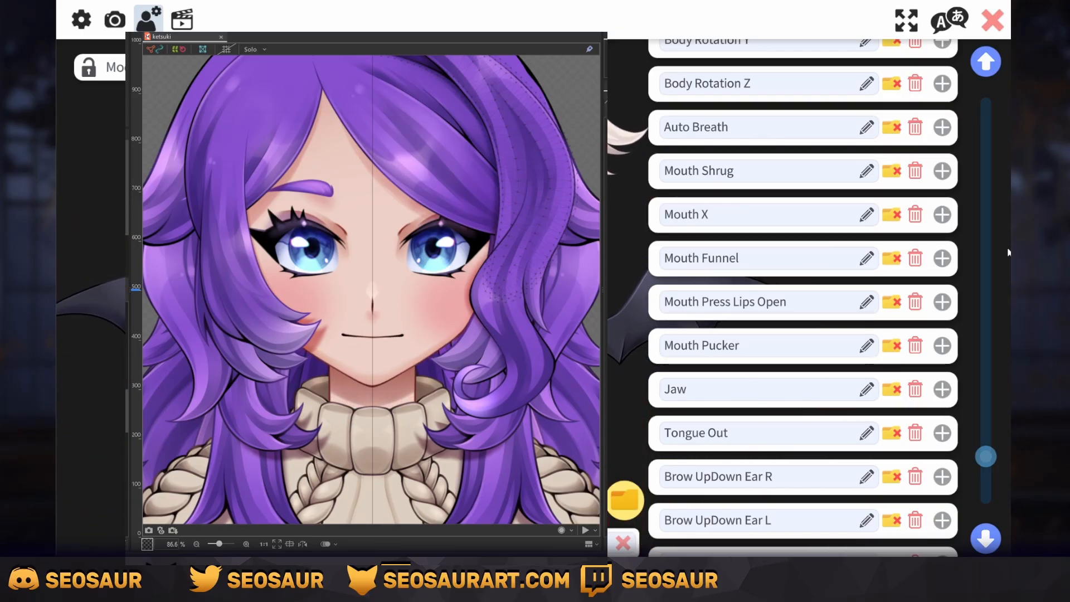
scroll(974, 173, down, 4)
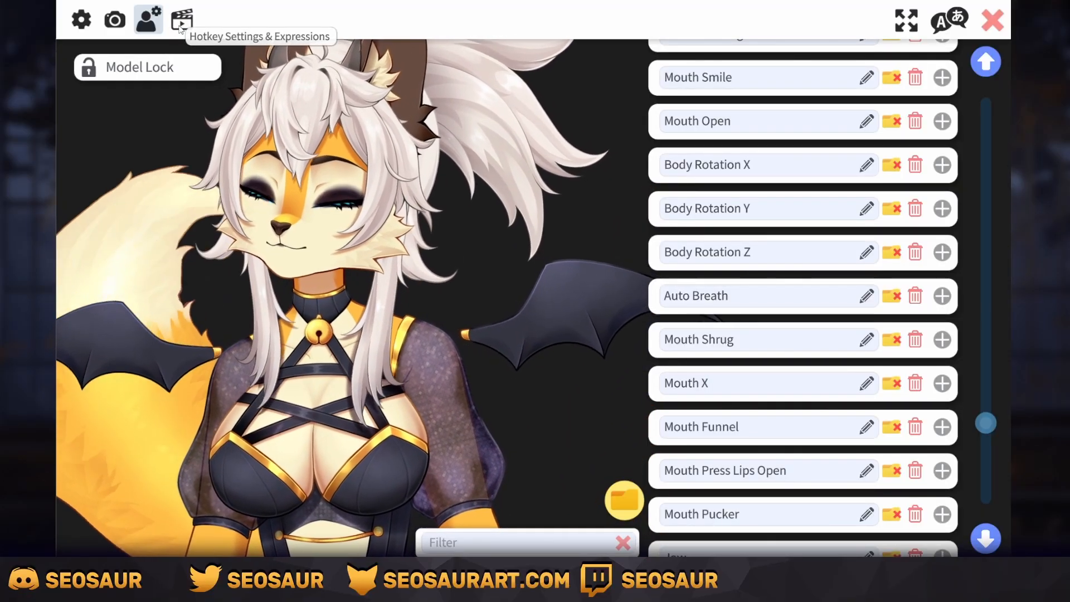
click(181, 22)
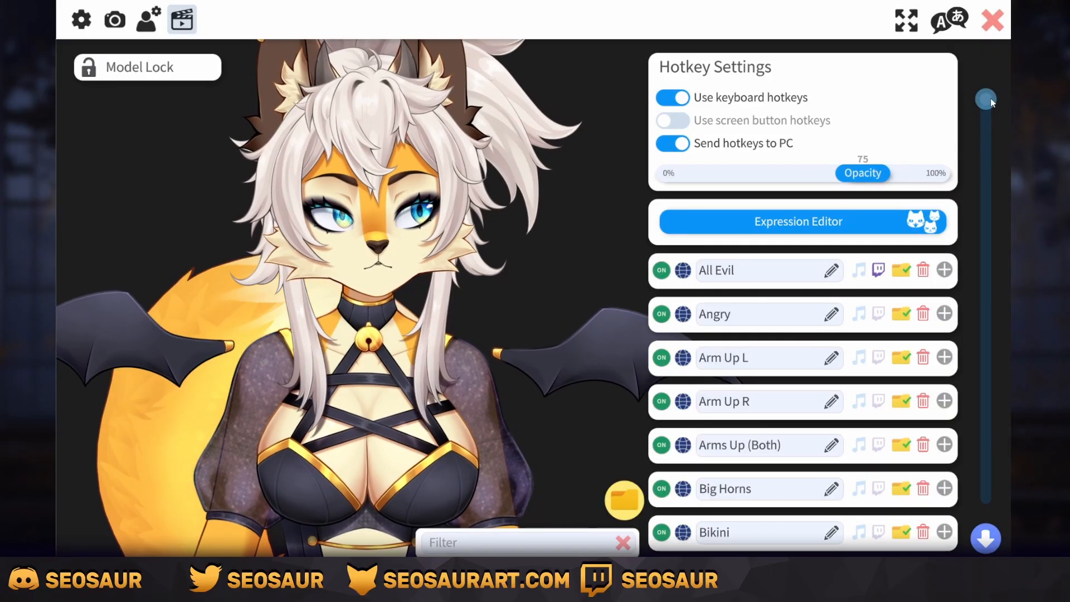
mouse_move(985, 99)
mouse_down()
mouse_move(990, 445)
mouse_move(985, 99)
mouse_up()
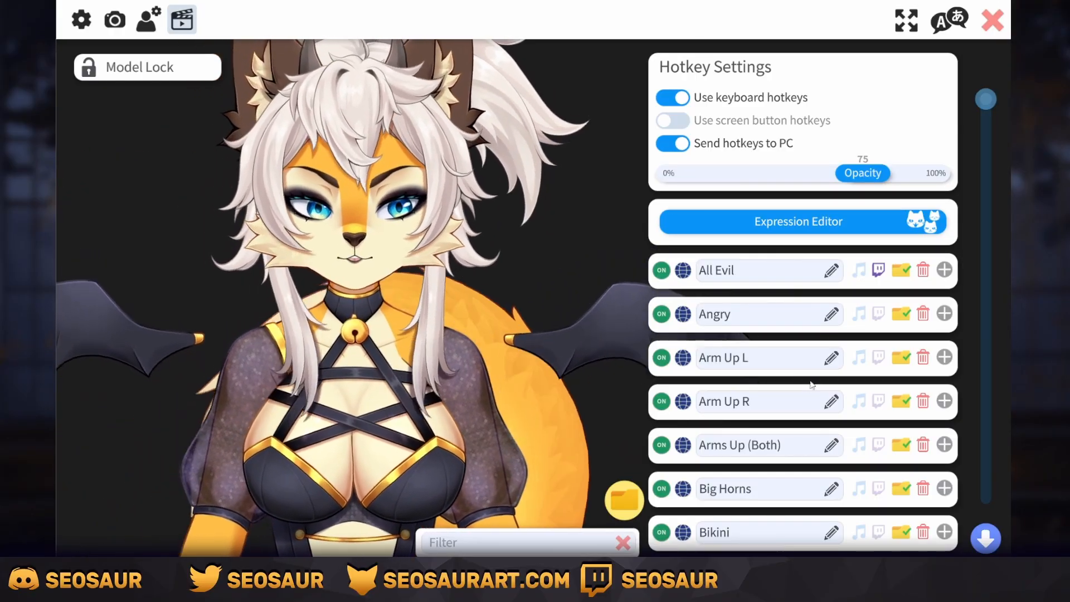
scroll(860, 327, down, 5)
scroll(891, 345, up, 5)
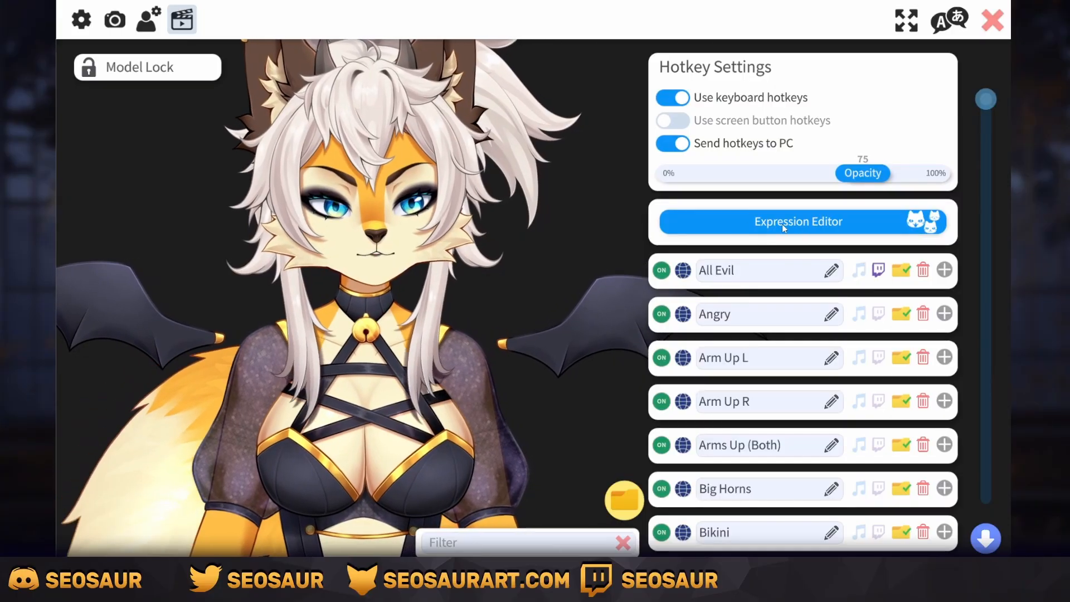
- Look through the expression files in the Expression Editor and start creating a new expression
click(785, 222)
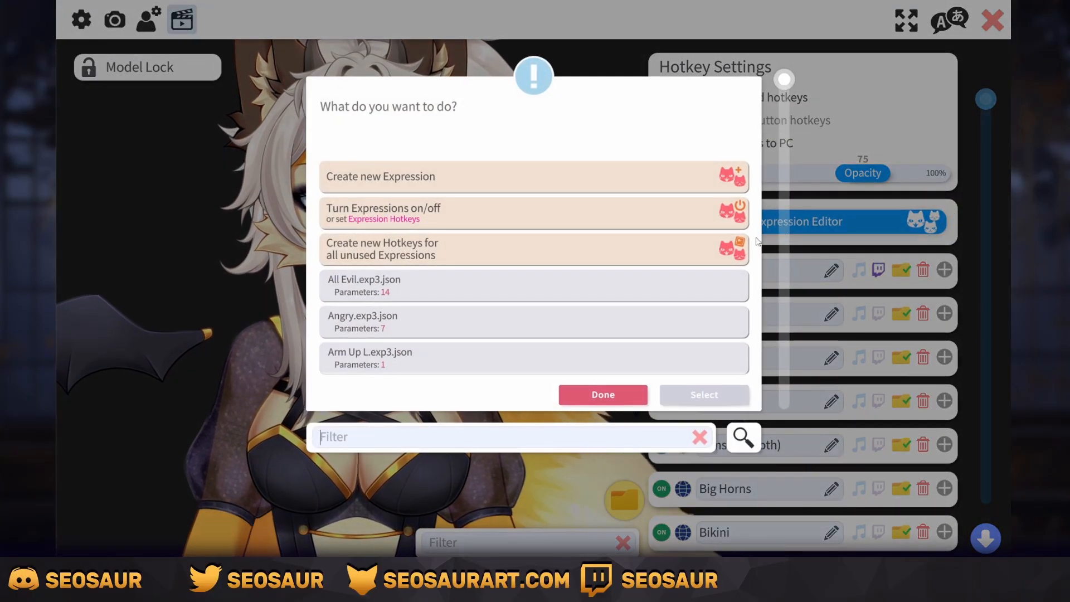
scroll(560, 282, down, 6)
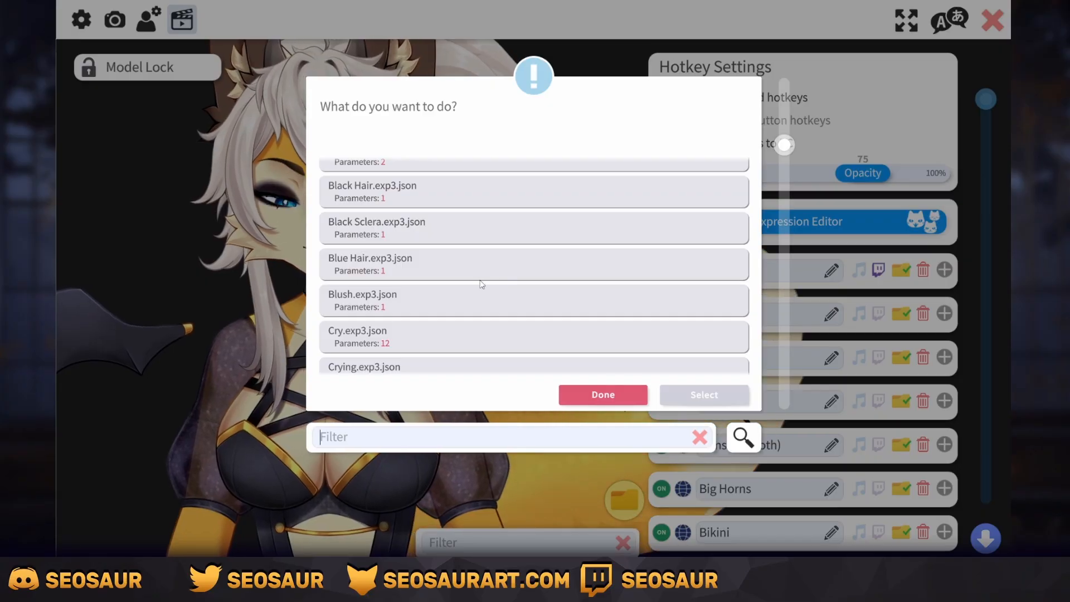
scroll(482, 284, up, 8)
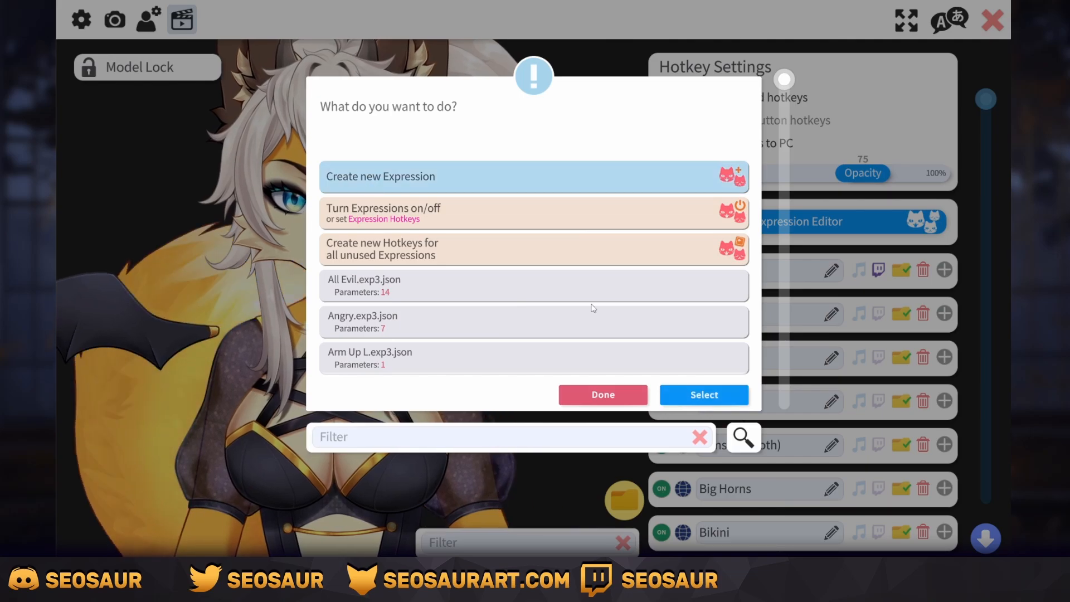
click(699, 393)
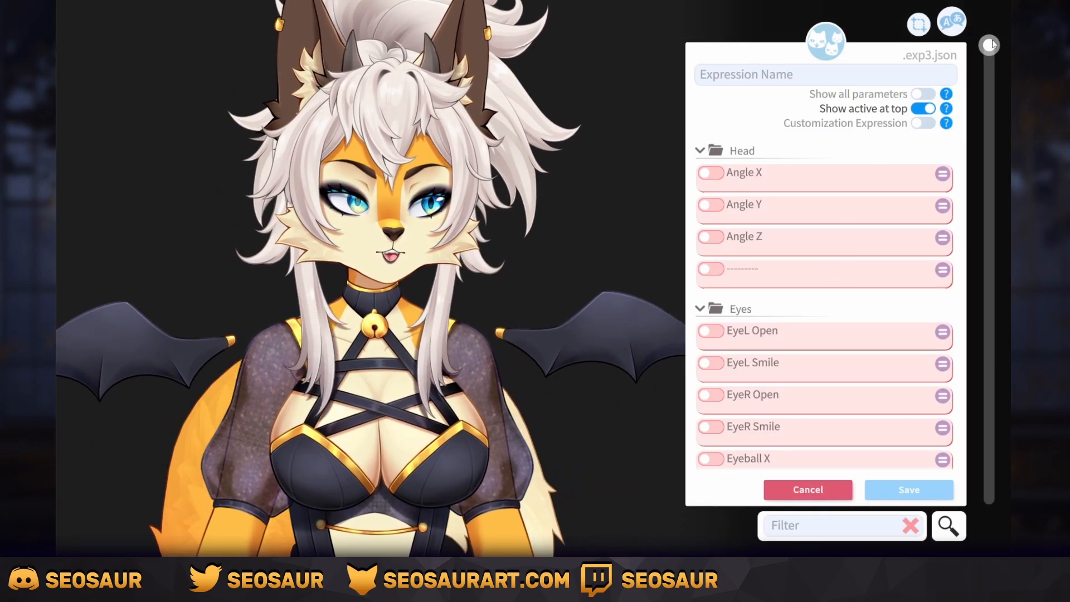
drag(990, 45, 876, 70)
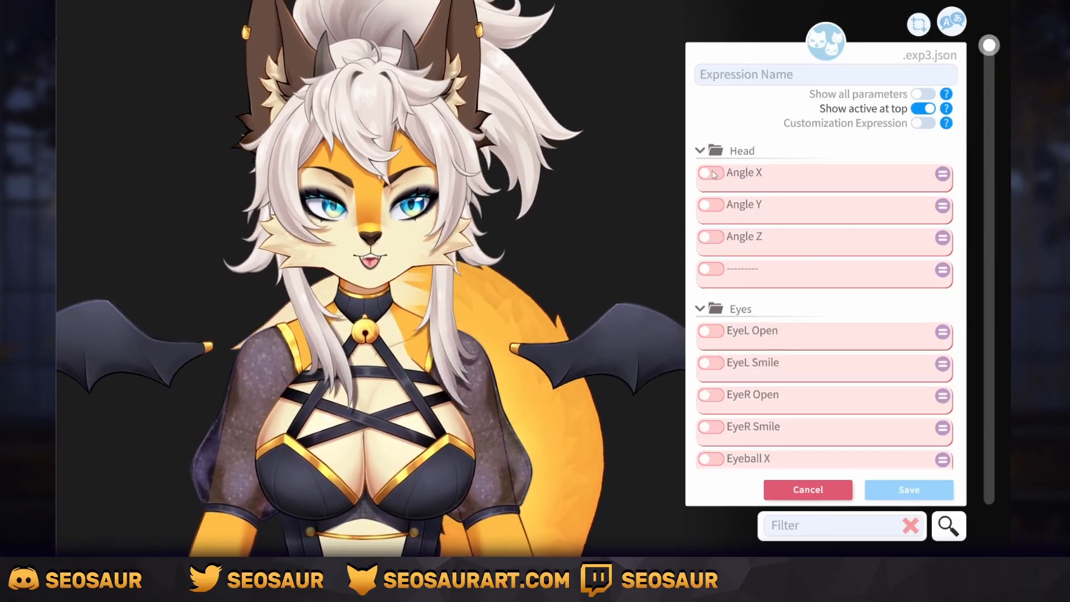
- Try an Angle X value of -30 in the new expression, and turn the parameter off again
click(711, 174)
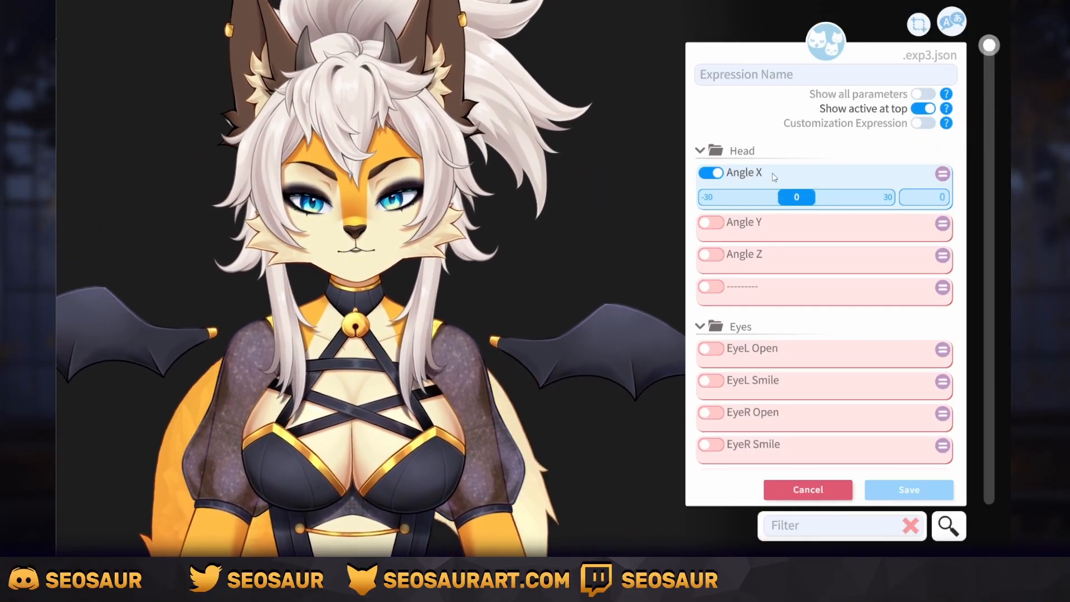
drag(797, 196, 559, 232)
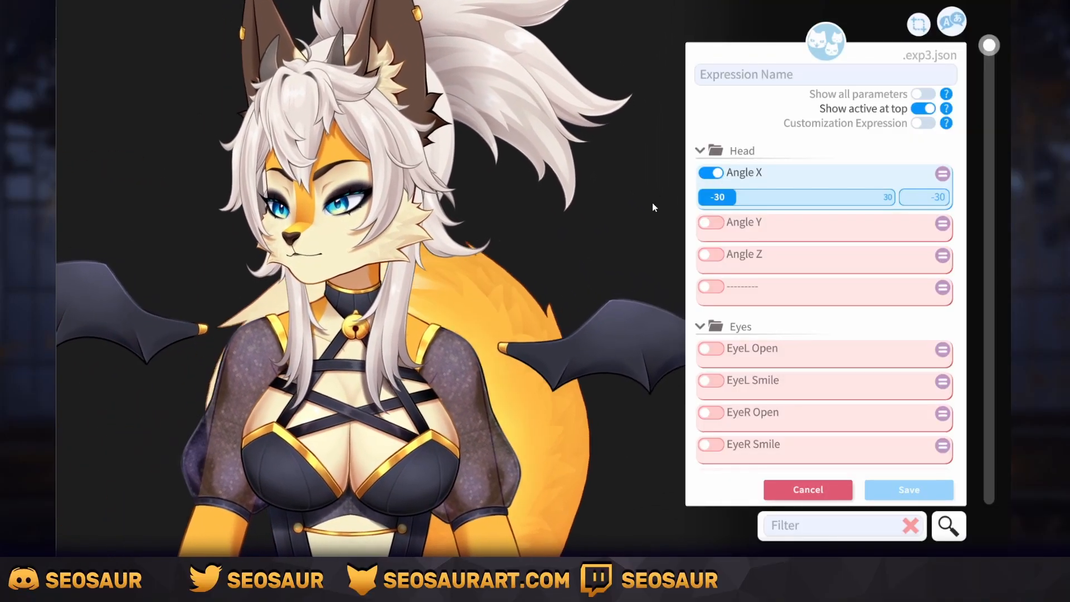
click(711, 173)
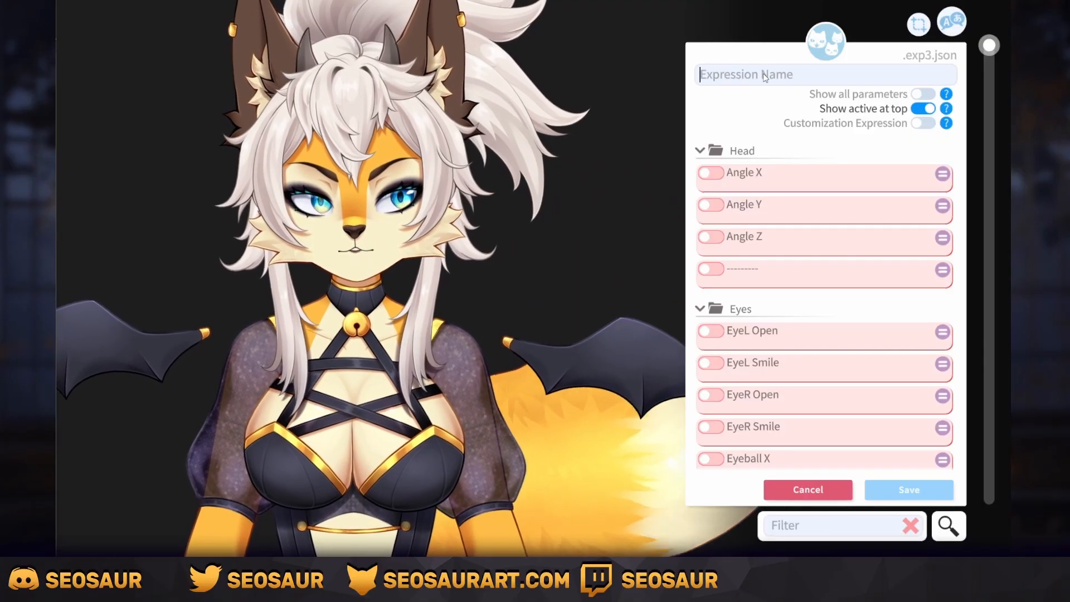
- Name the new expression TUTORIAL and look through its available parameters to find the Brows group
text(TUTORIAL)
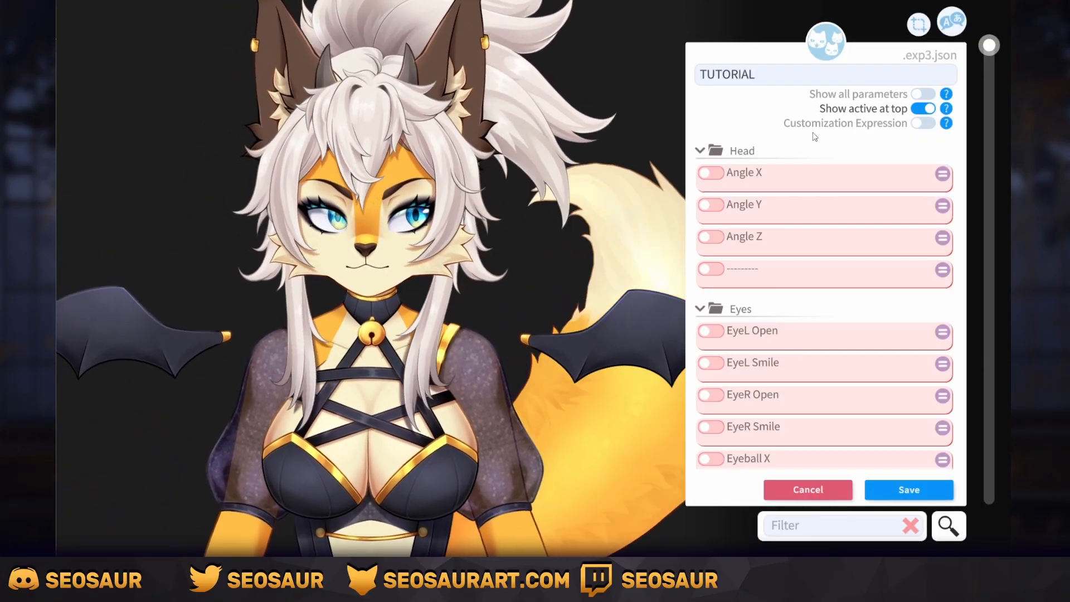
scroll(771, 316, down, 3)
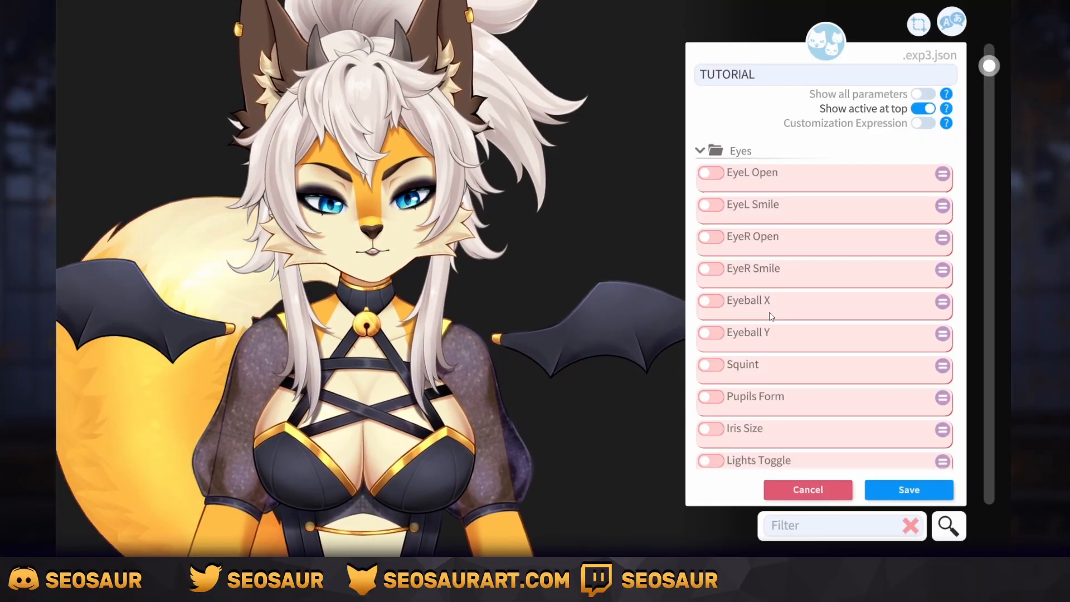
scroll(771, 316, down, 3)
drag(989, 87, 925, 431)
scroll(933, 298, up, 10)
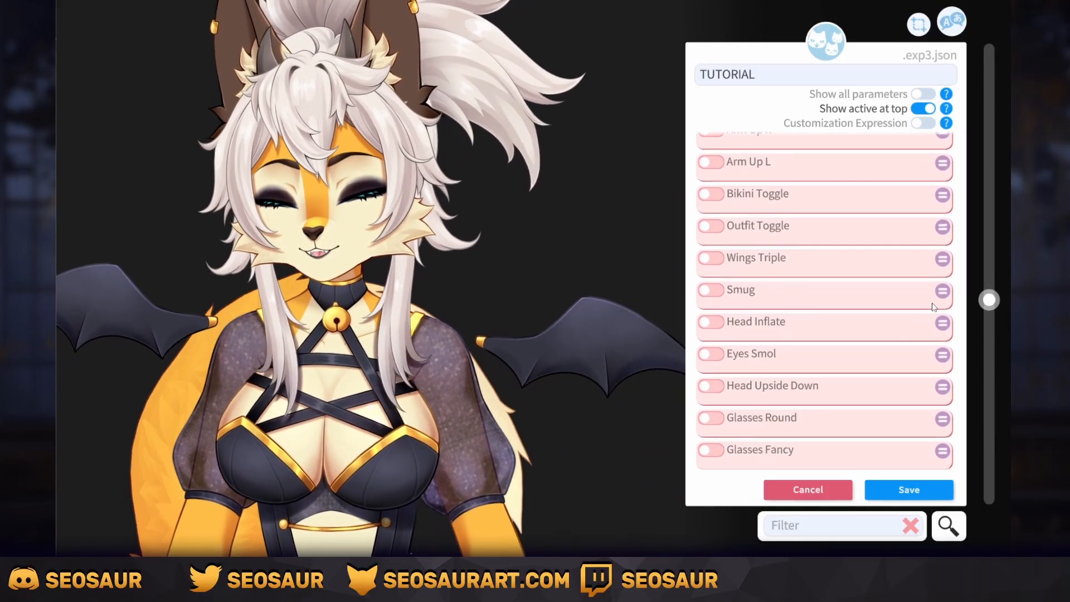
scroll(935, 291, up, 7)
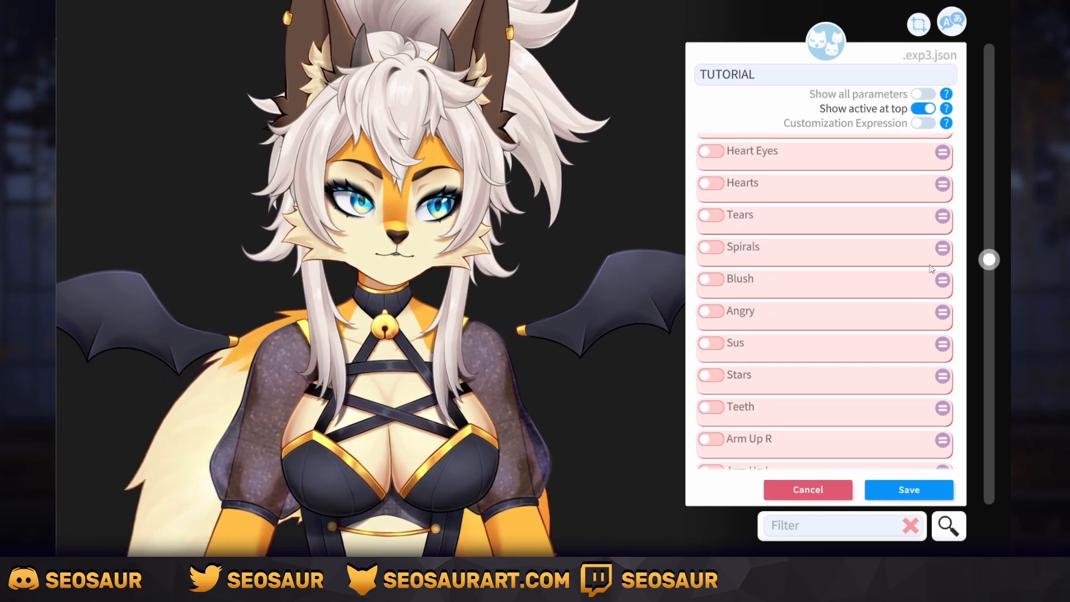
scroll(905, 187, up, 6)
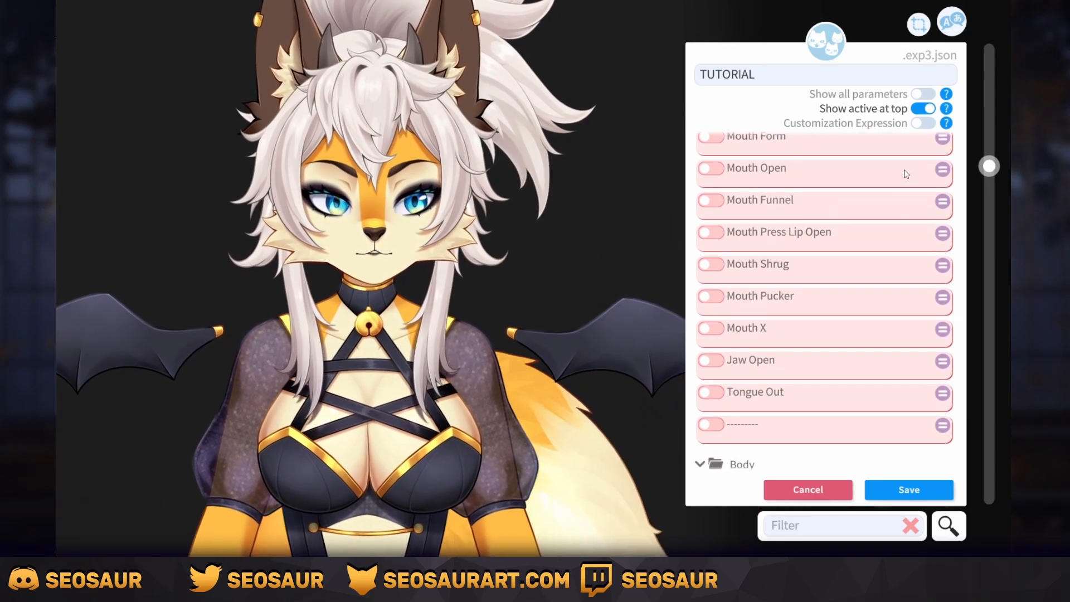
scroll(890, 117, down, 2)
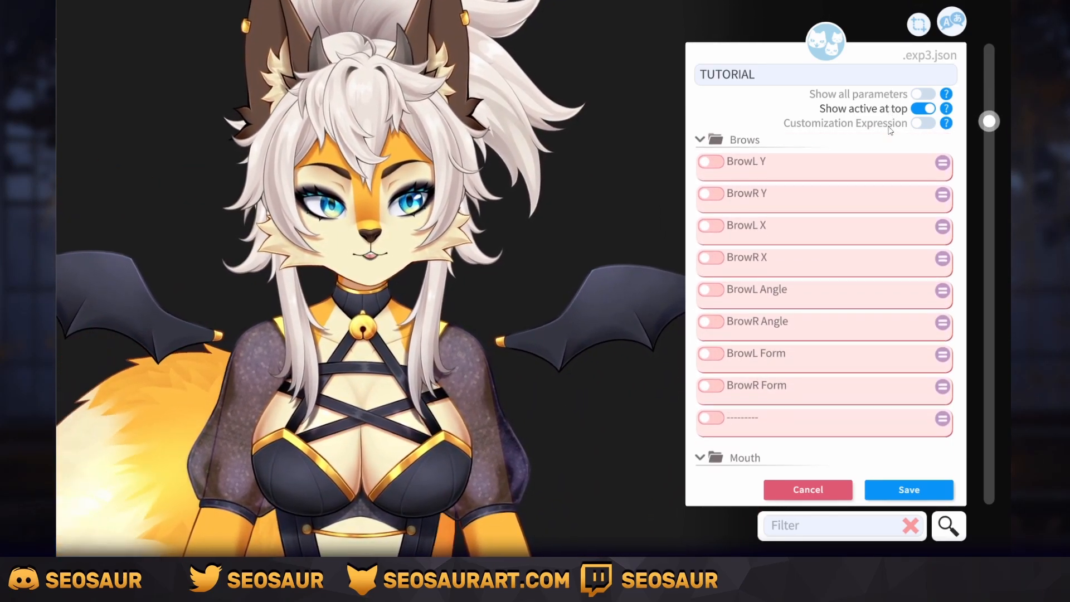
- Enable the brow height and angle parameters, setting BrowL Y and BrowL Angle to 1, and BrowR Y and BrowR Angle to -1
click(710, 162)
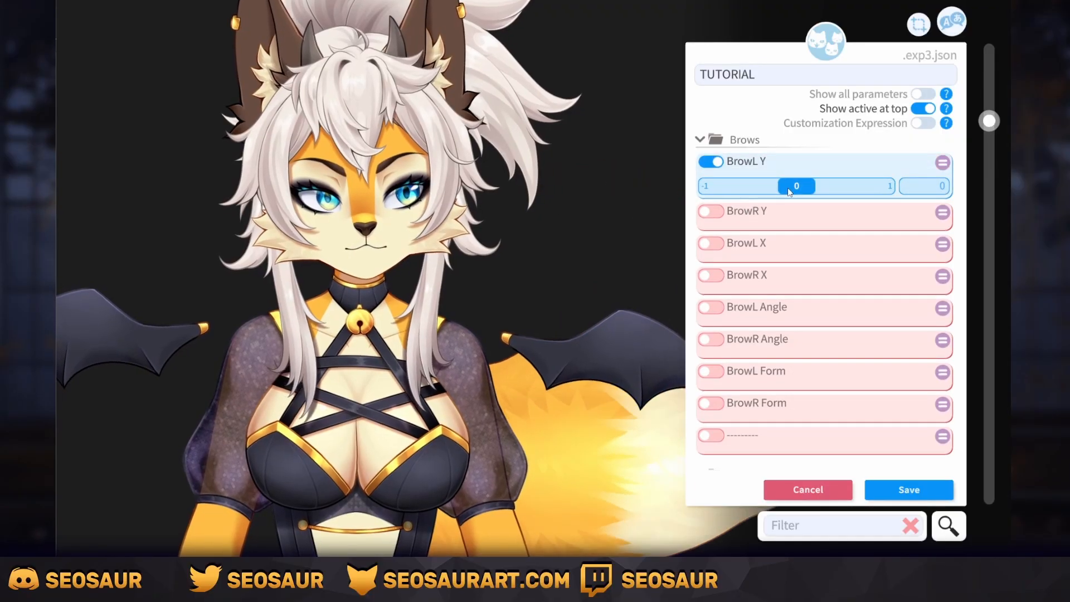
drag(797, 186, 876, 186)
click(707, 212)
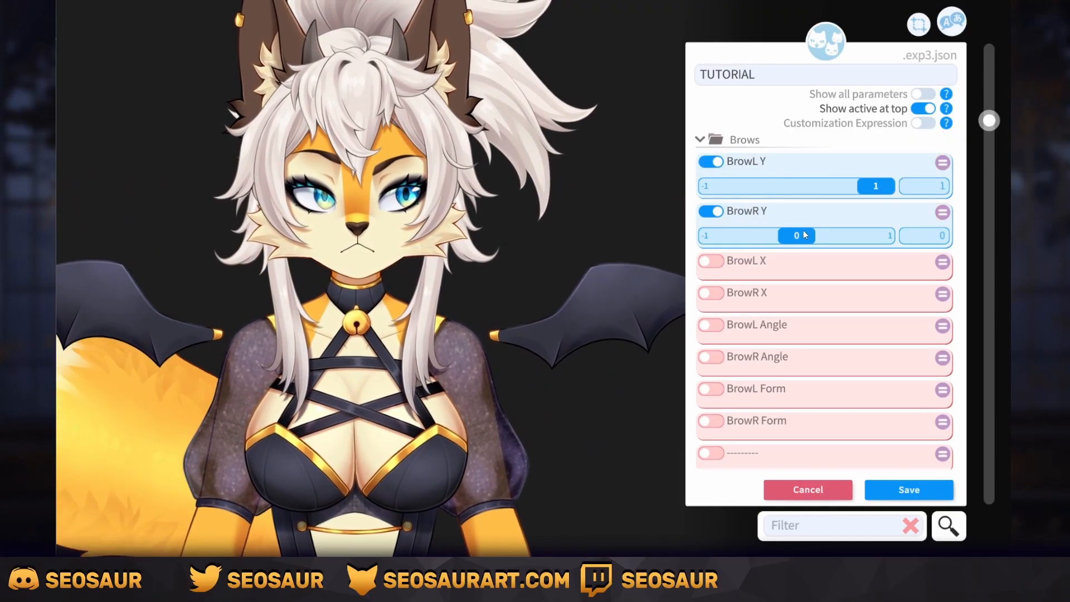
click(718, 361)
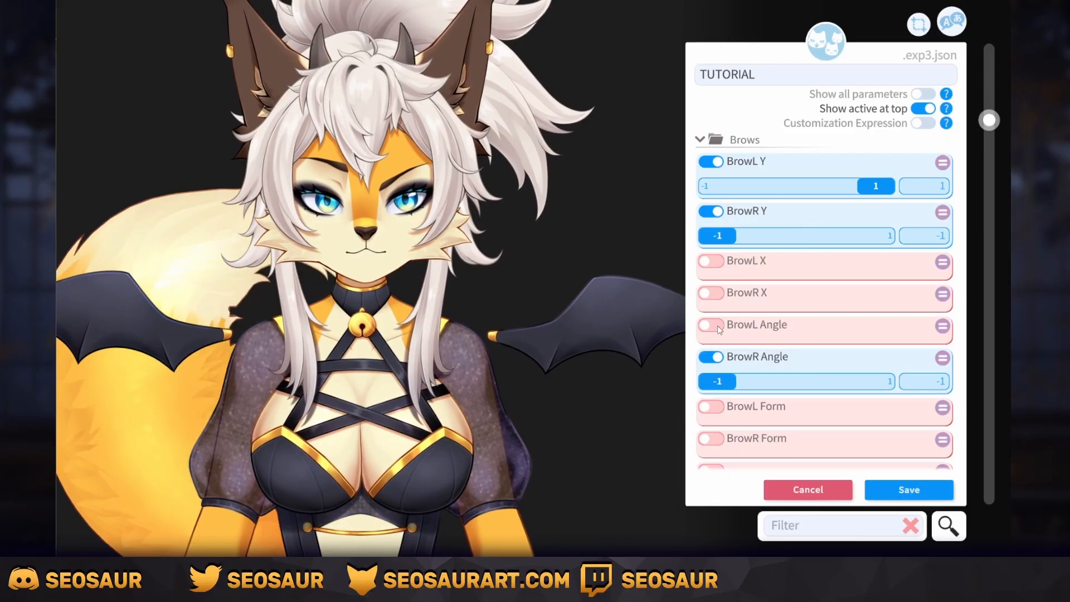
click(716, 325)
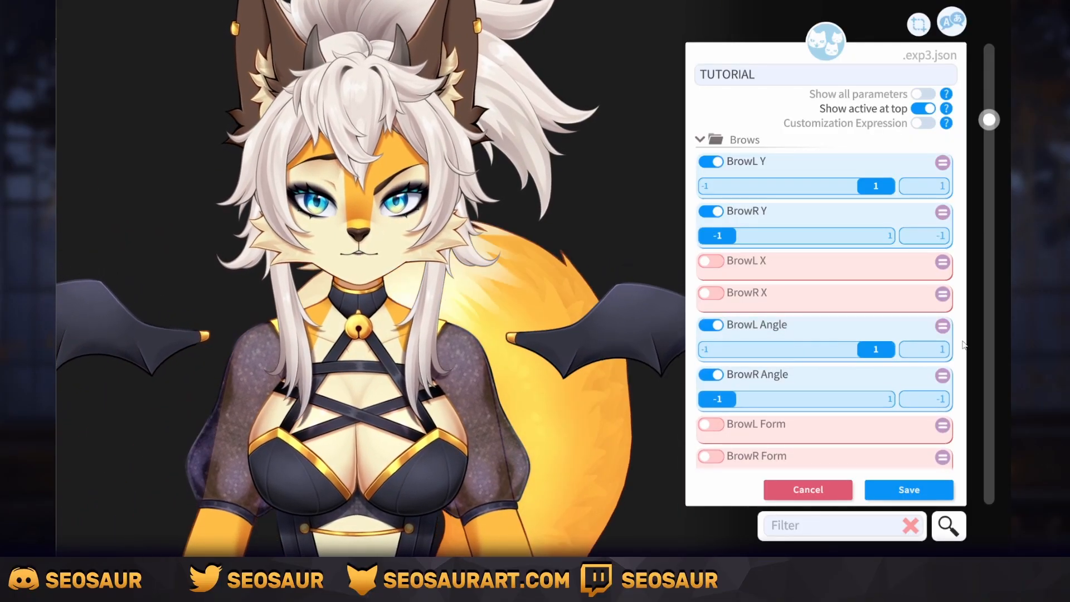
- Enable BrowL Form and BrowR Form in the expression and set both to -1
click(818, 432)
scroll(819, 434, down, 1)
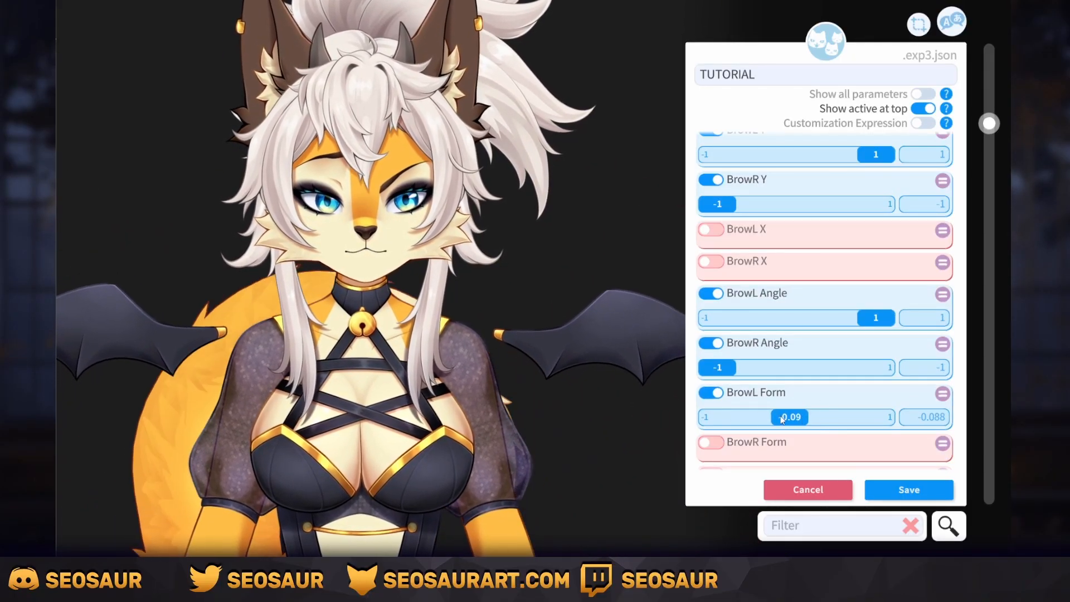
click(711, 443)
scroll(806, 404, down, 2)
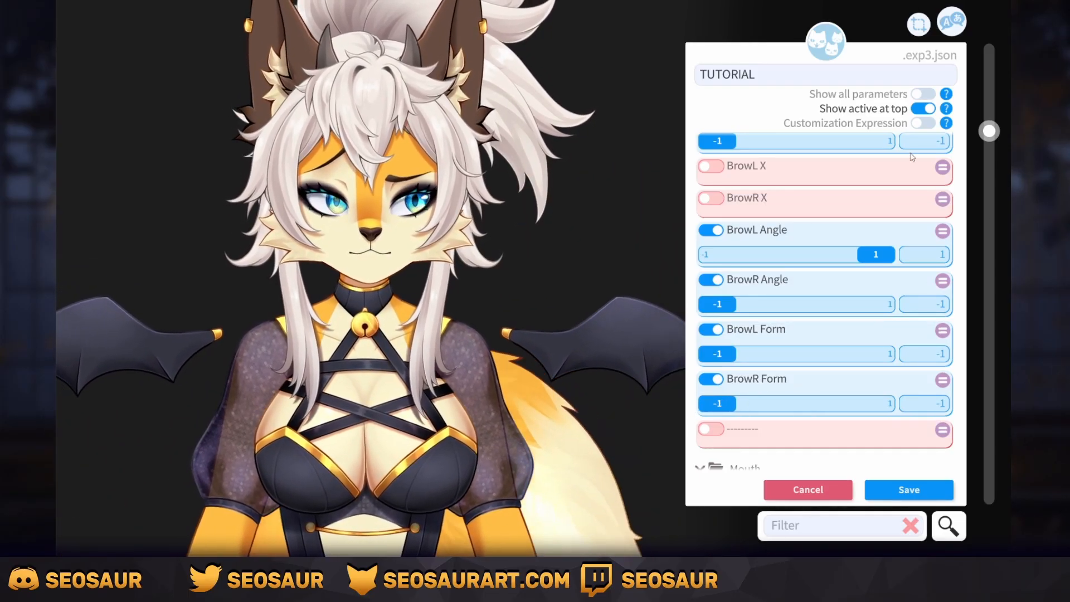
scroll(814, 297, up, 1)
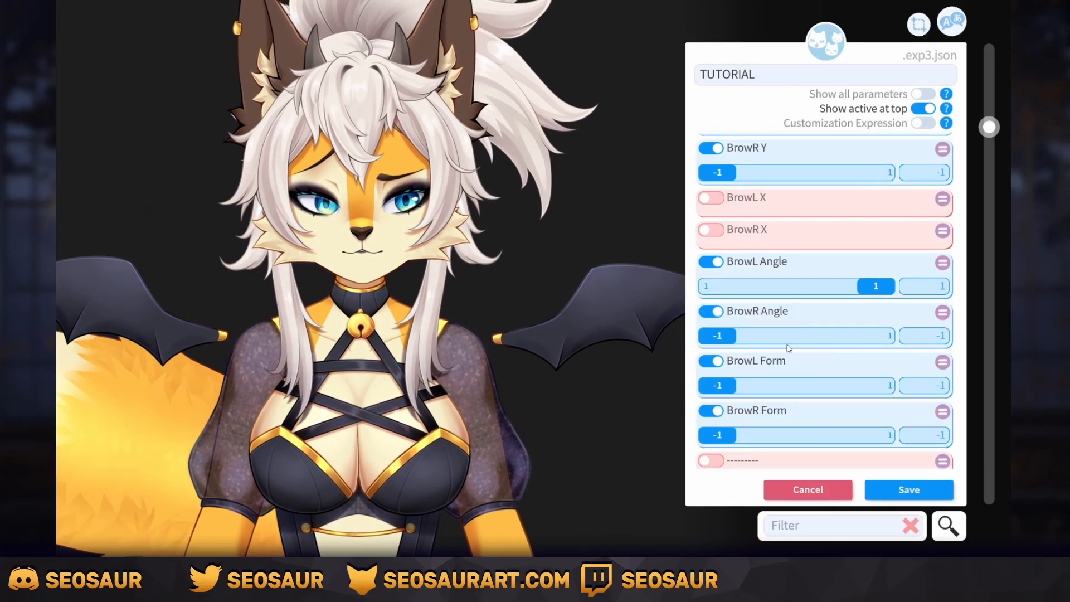
scroll(769, 340, down, 7)
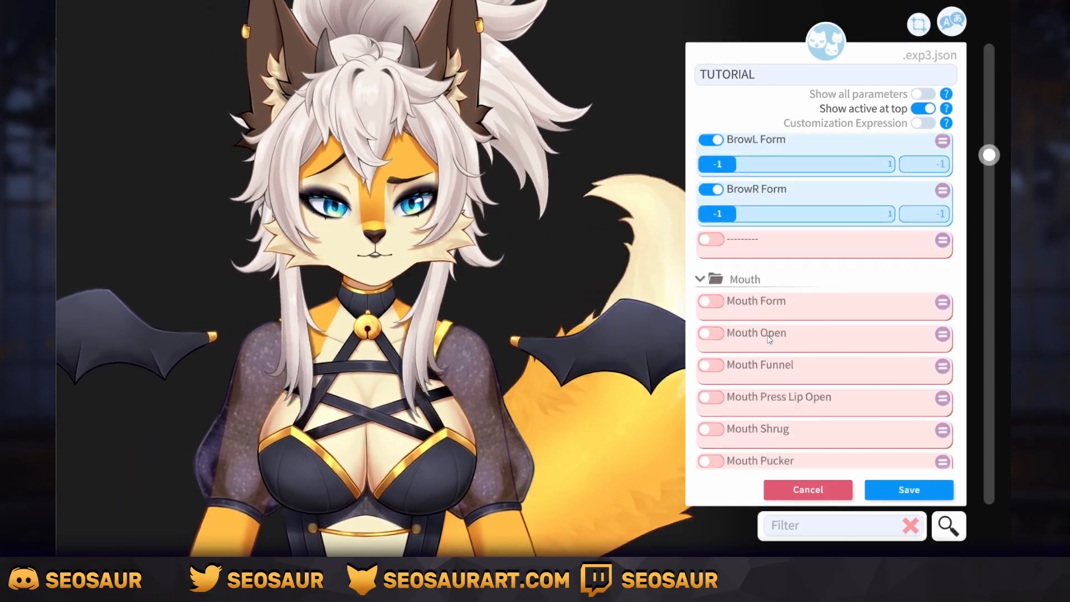
- Enable Mouth X in the expression at -1, switching it off and on once to compare the effect
scroll(752, 339, down, 6)
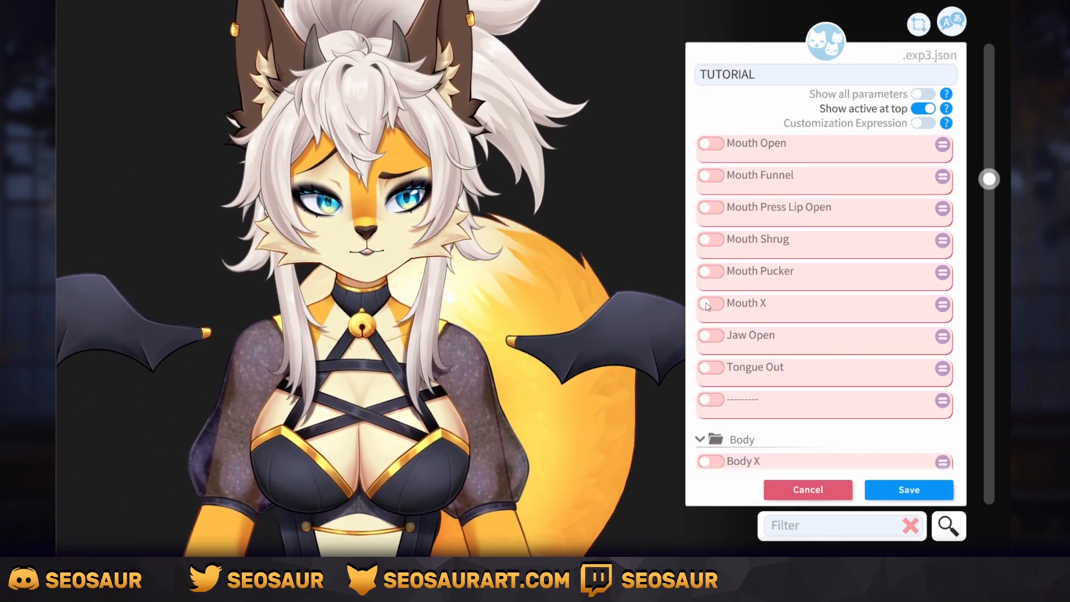
click(708, 304)
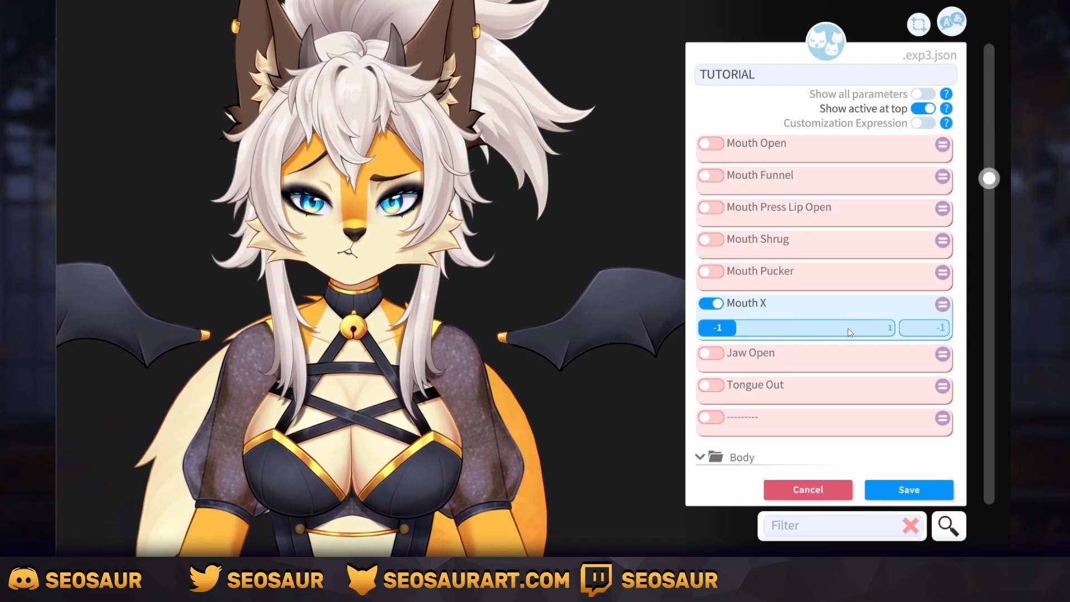
click(719, 304)
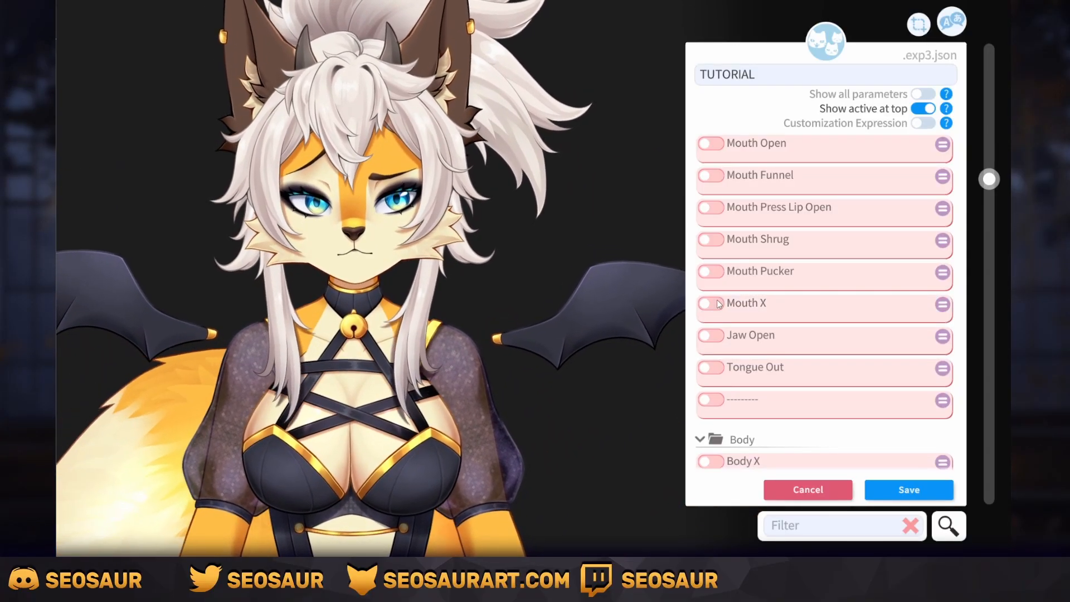
click(719, 304)
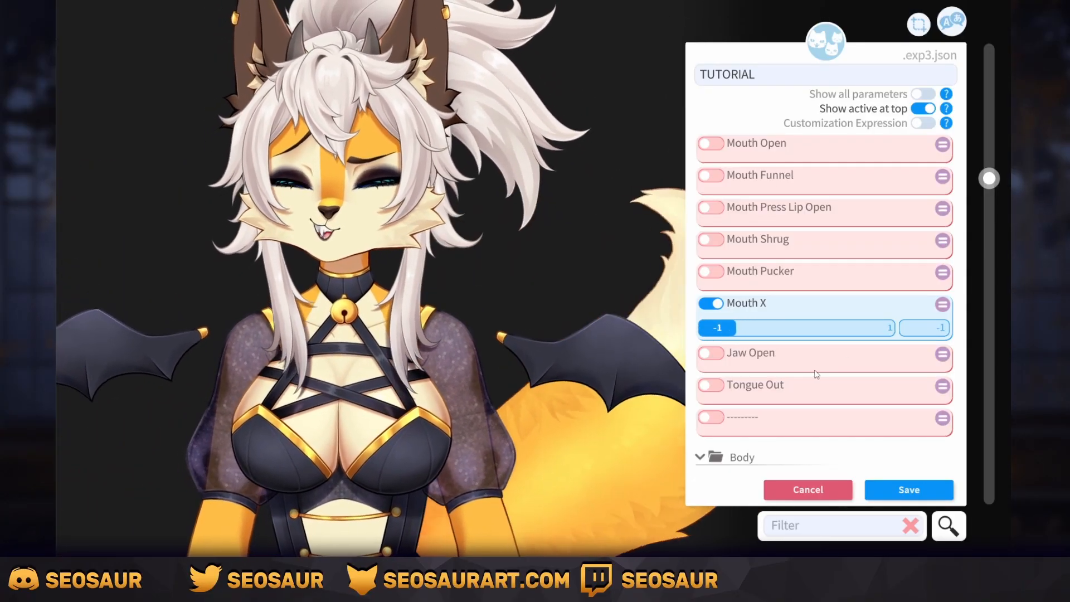
- Enable the Spirals toggle in the expression, save it, and close the expression list after finding TUTORIAL
scroll(862, 368, down, 6)
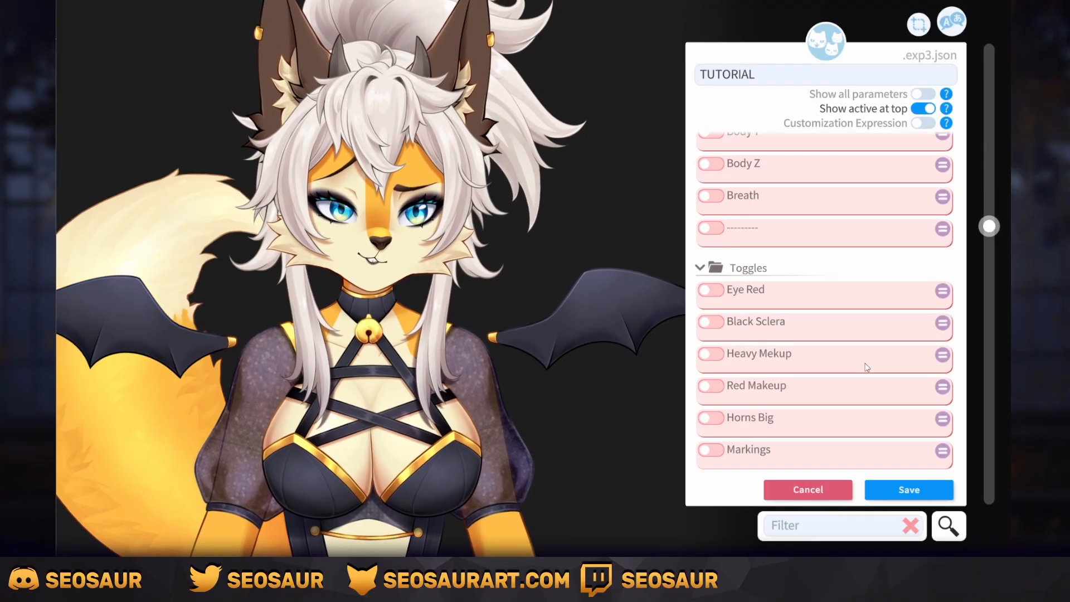
scroll(869, 365, down, 4)
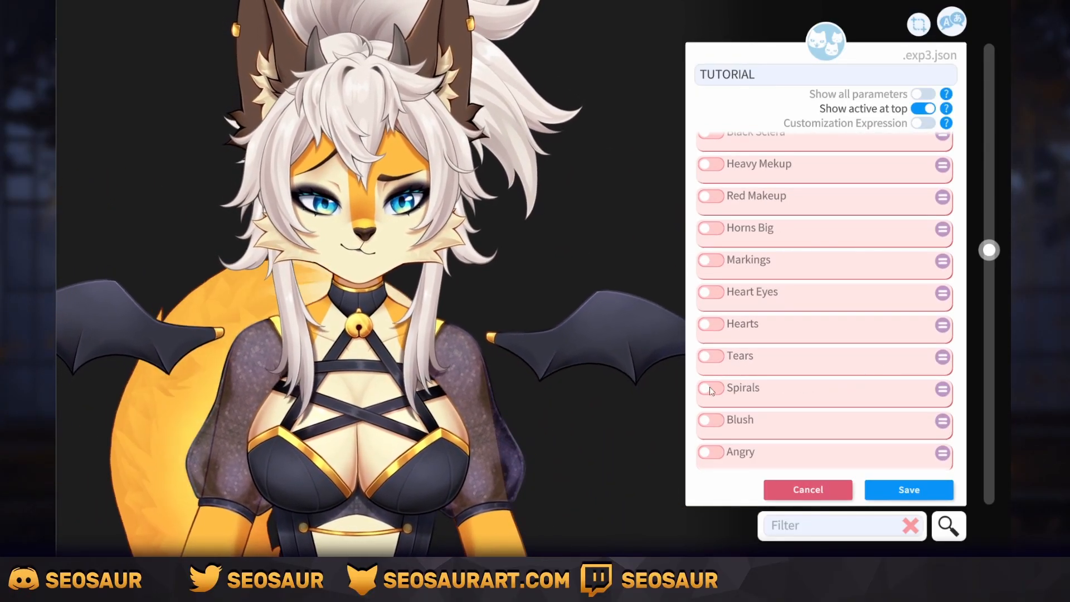
click(711, 388)
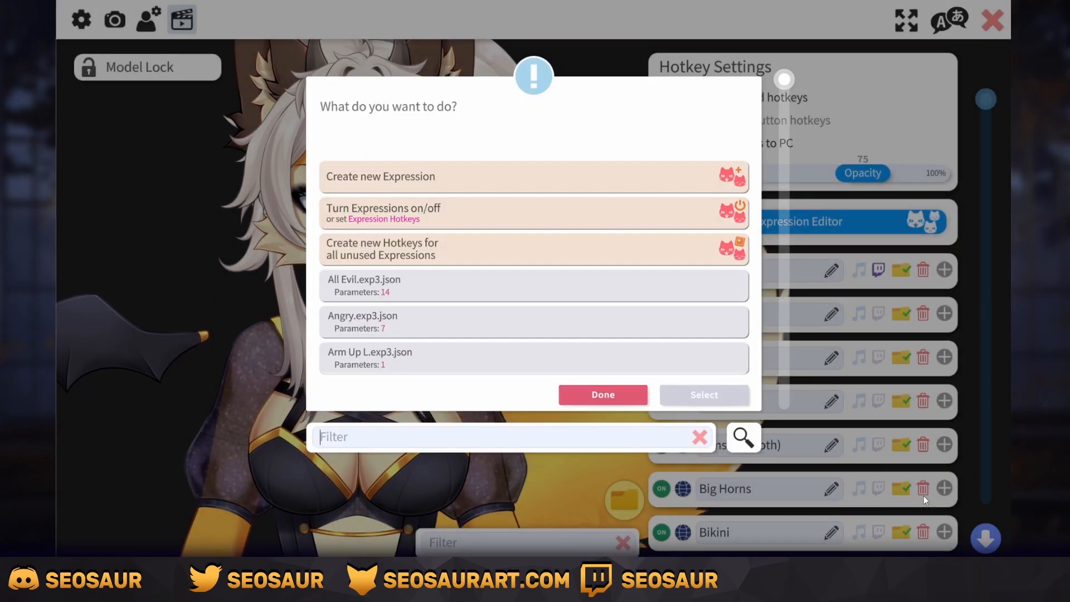
drag(787, 95, 765, 423)
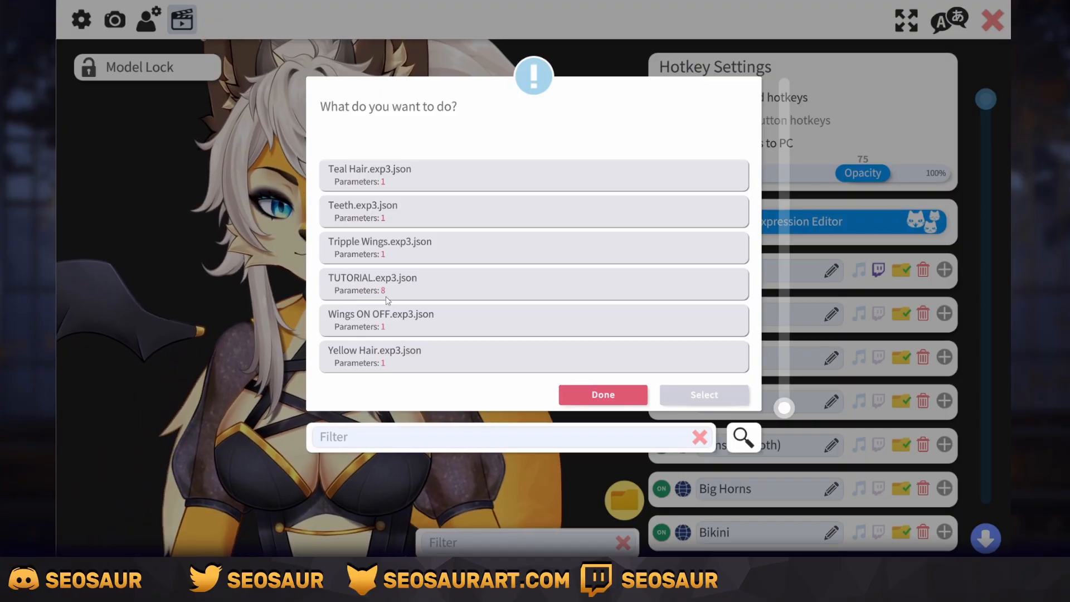
click(621, 400)
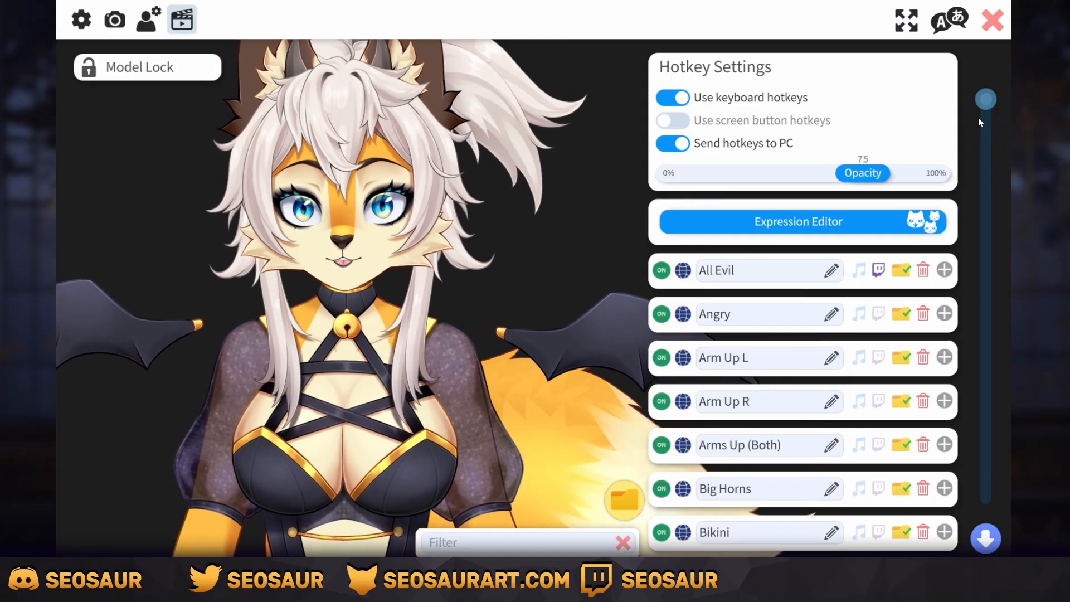
- Add a new hotkey named TUTORIAL EXPRESSION with the action Set/Unset Expression (exp3)
scroll(979, 121, down, 20)
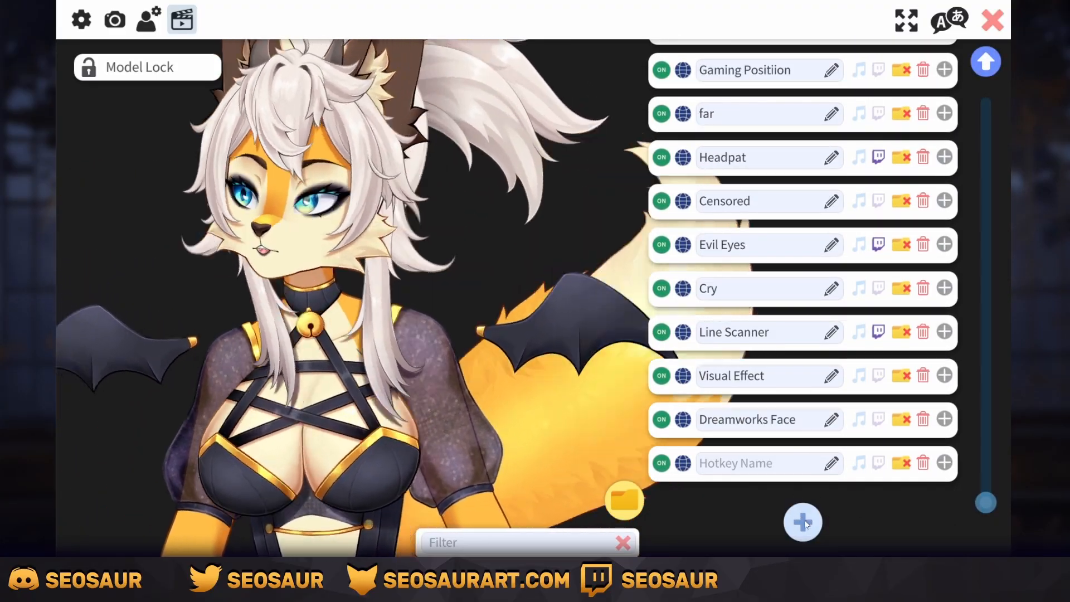
click(803, 522)
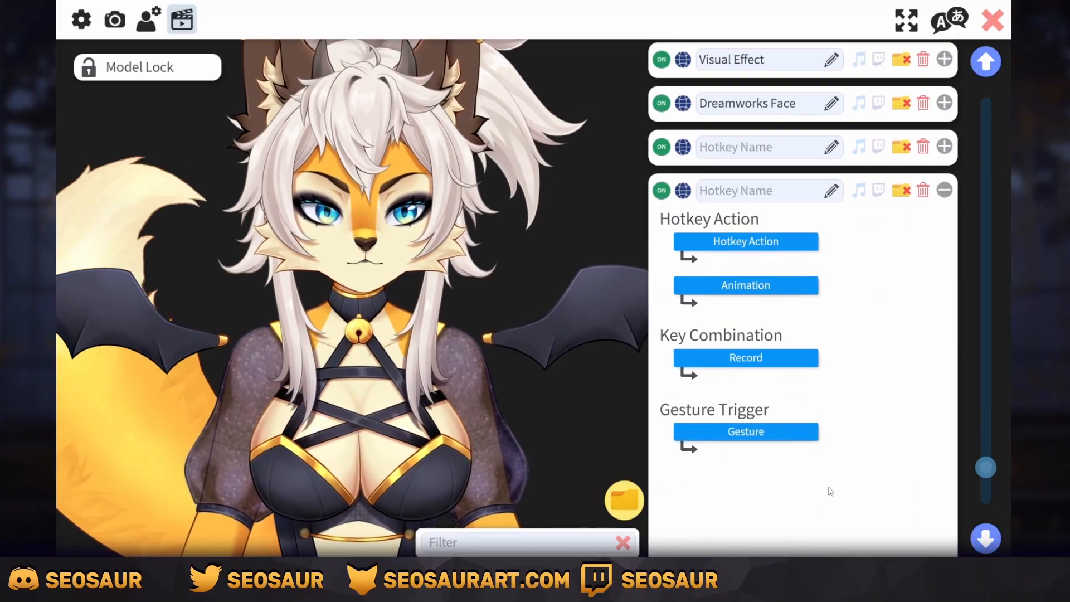
scroll(842, 479, down, 2)
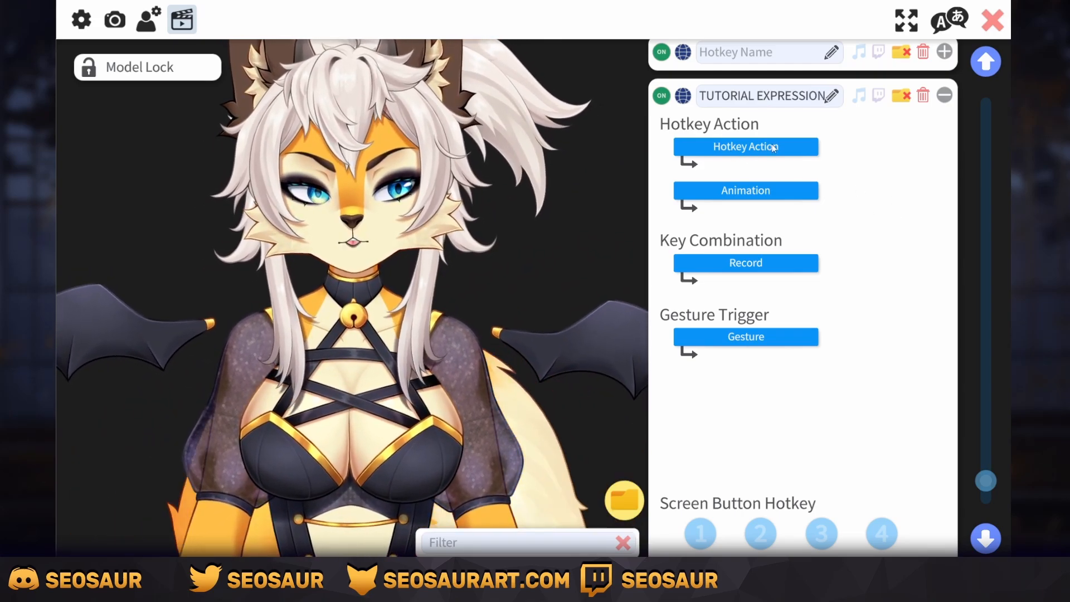
click(773, 147)
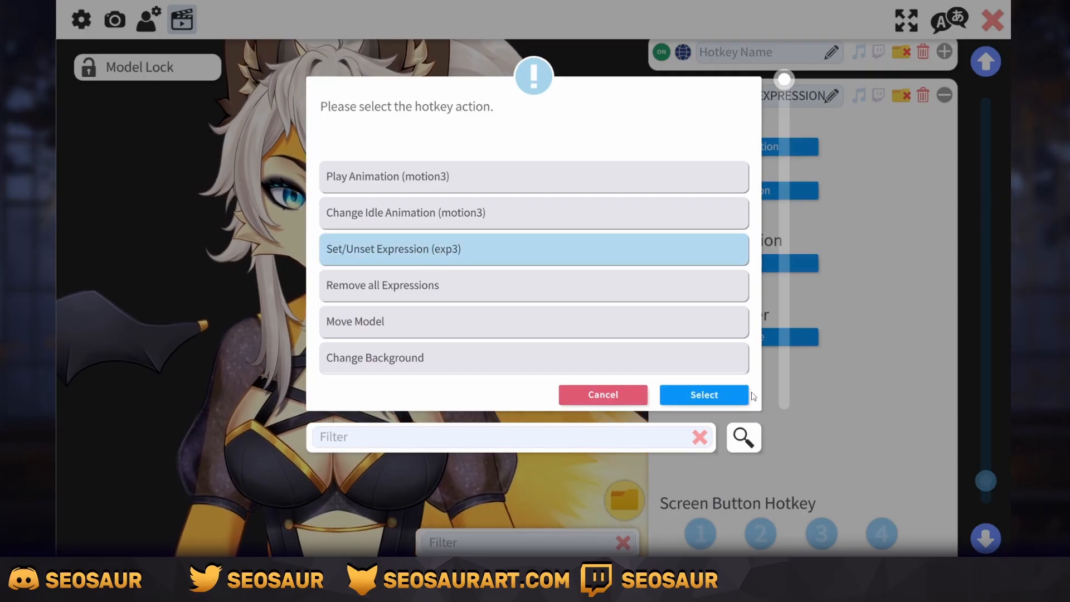
click(721, 399)
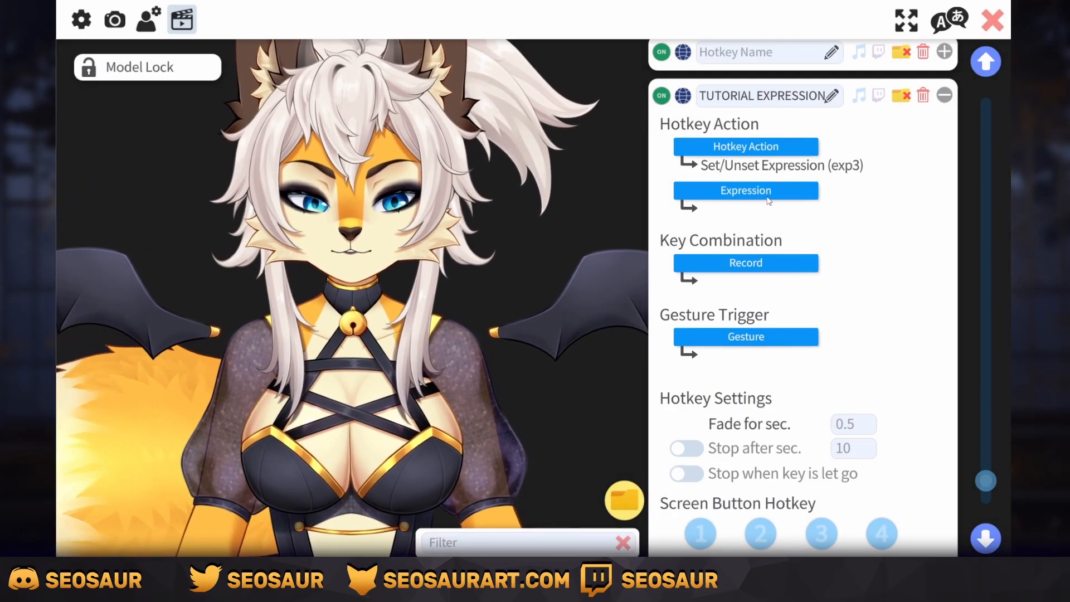
- Assign the TUTORIAL expression file to the TUTORIAL EXPRESSION hotkey
click(769, 195)
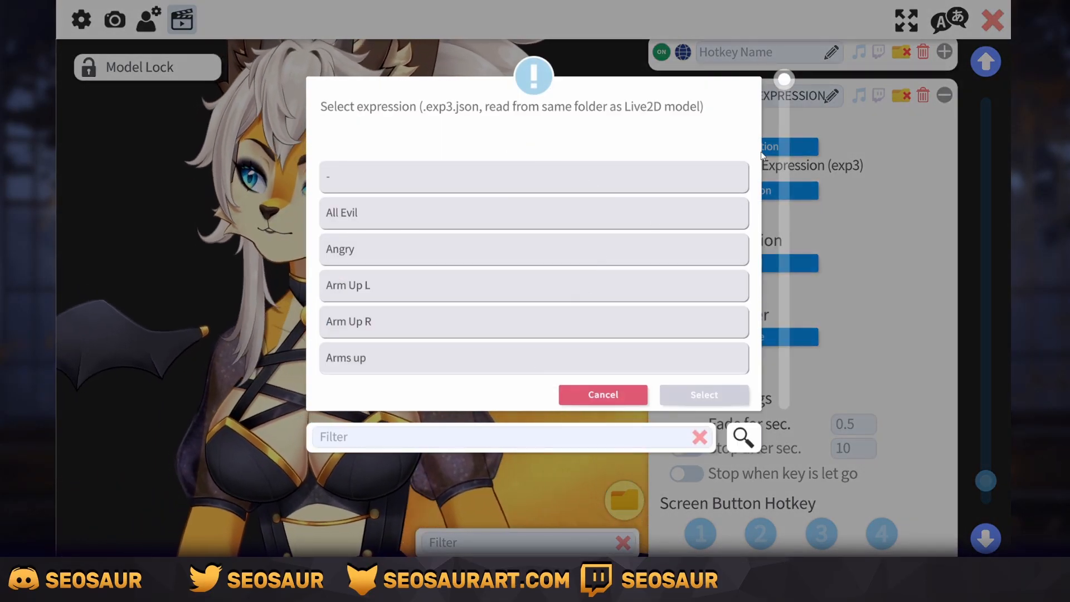
drag(778, 378, 788, 420)
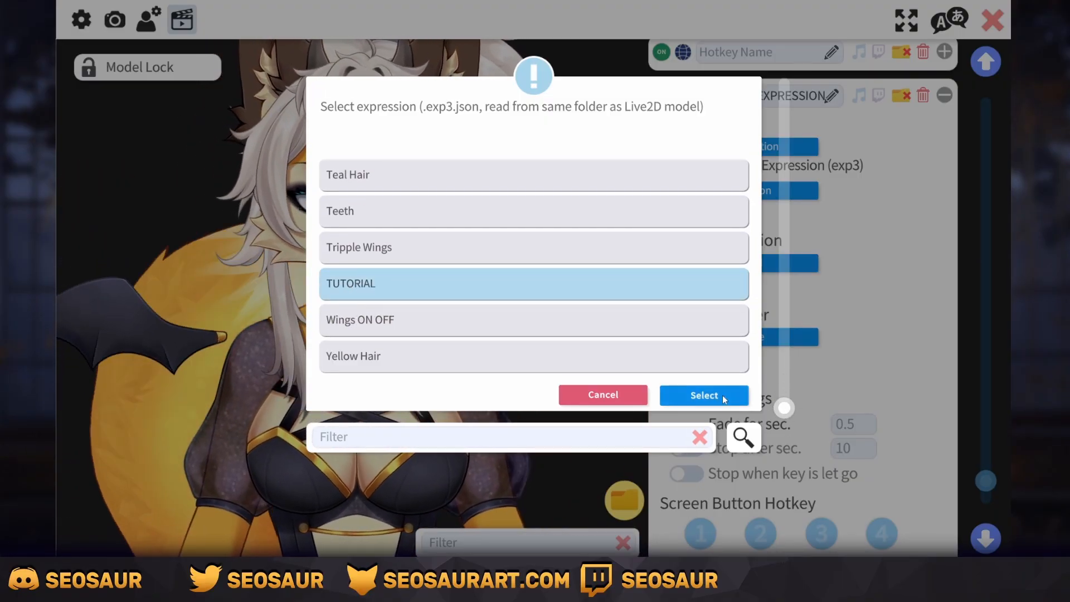
click(721, 394)
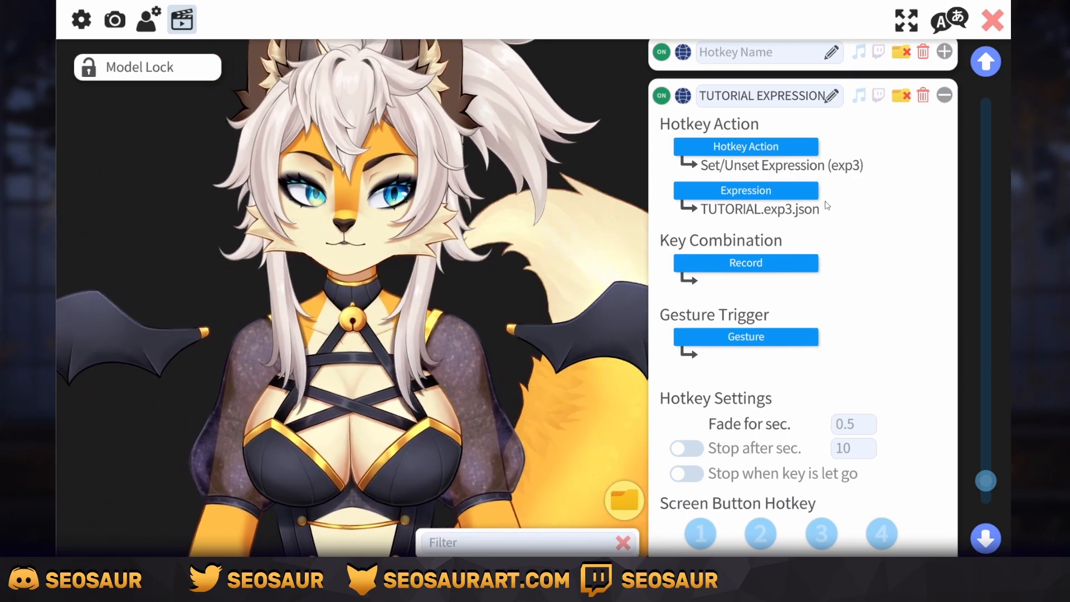
- Record numpad 1 as the hotkey's key combination and test it by toggling the expression on and off
click(768, 270)
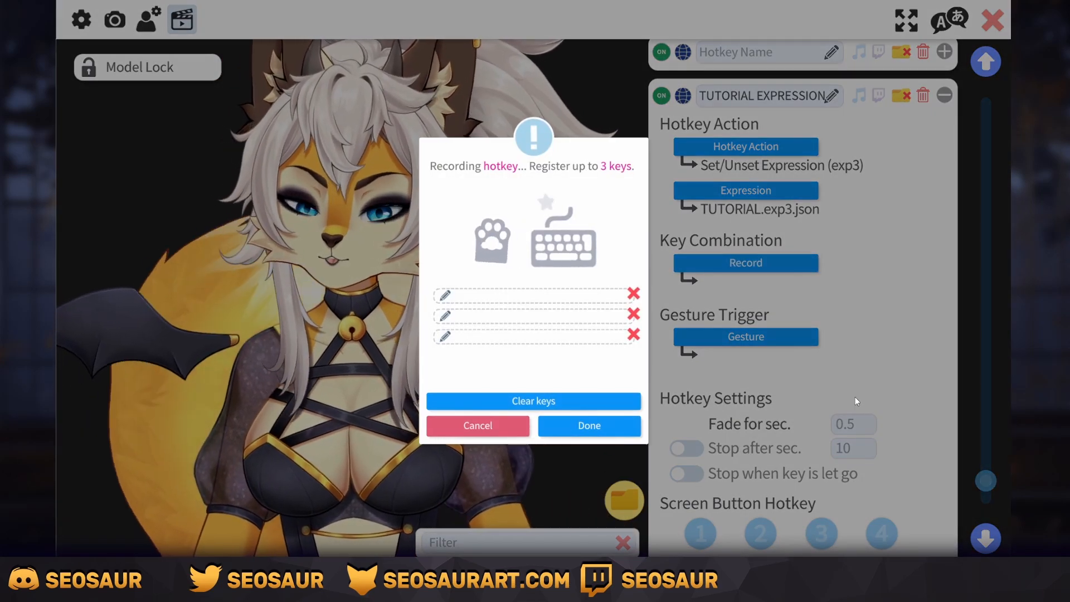
key(KP_1)
click(580, 434)
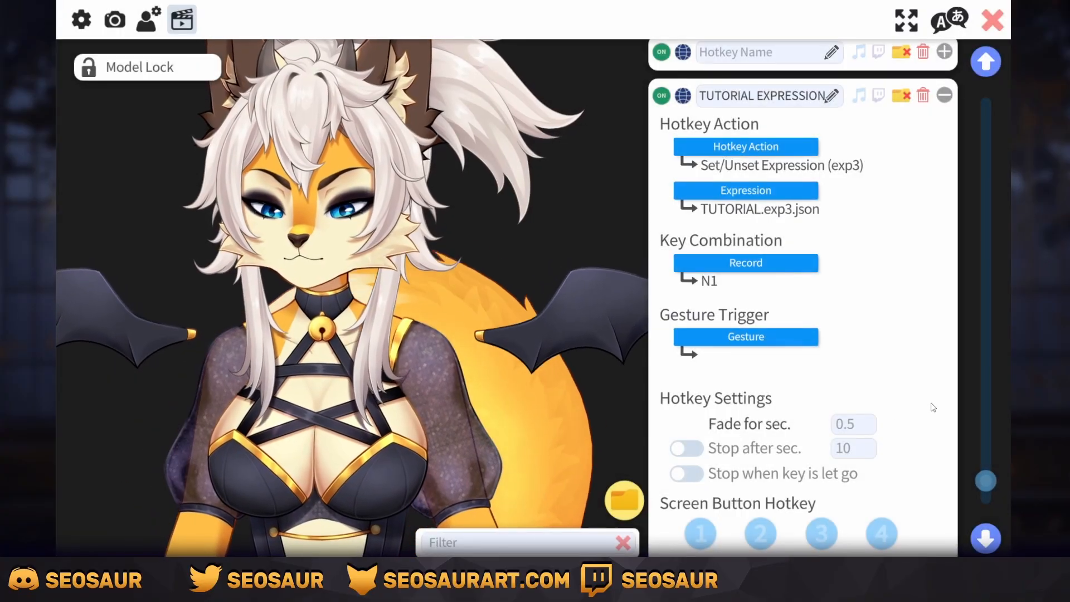
key(KP_1)
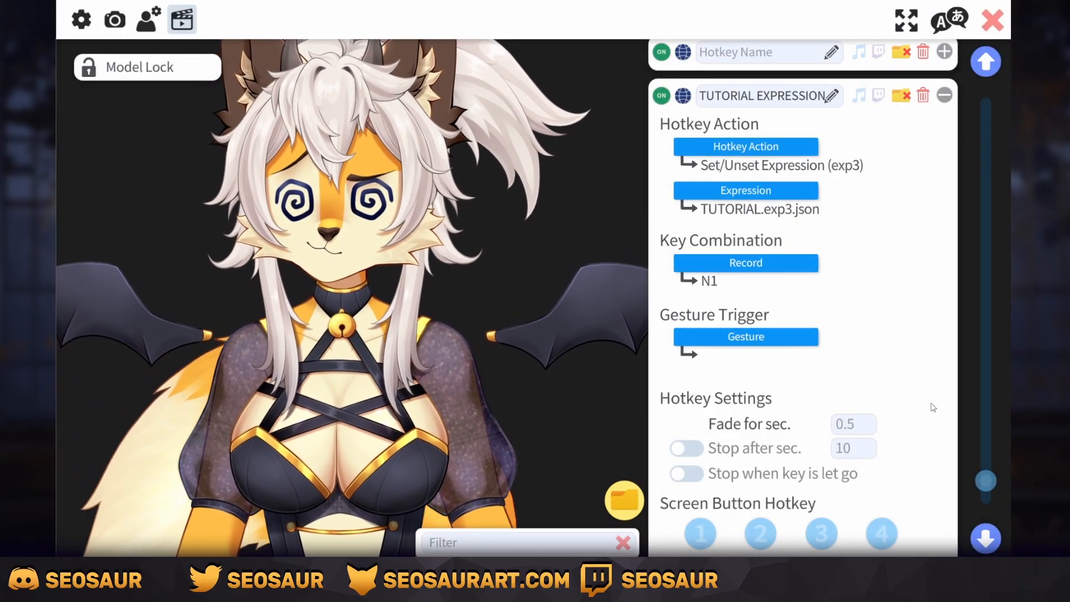
key(KP_1)
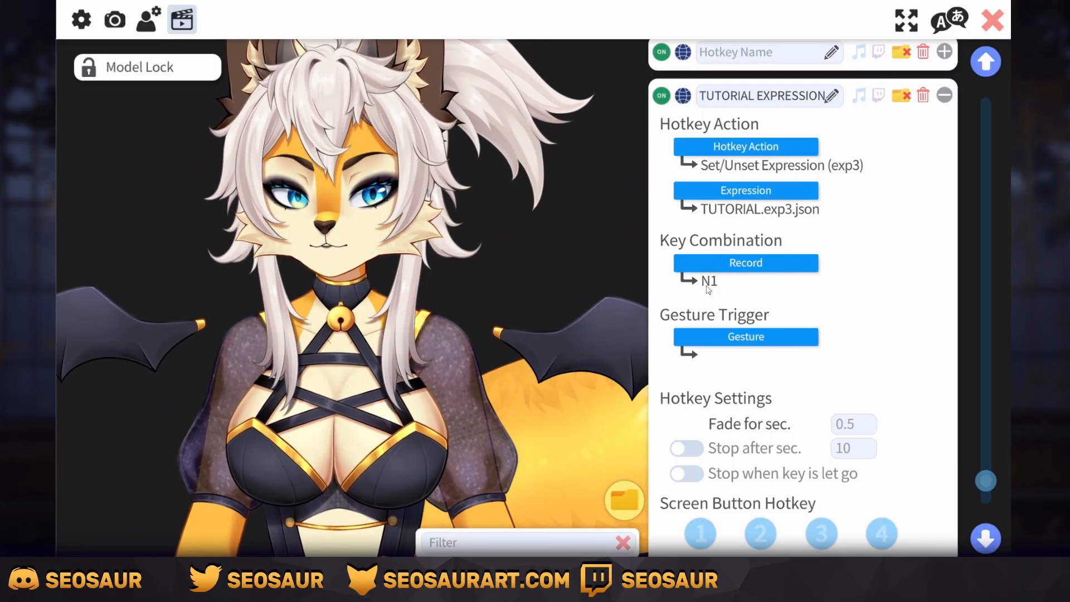
- Clear the recorded key combination from the TUTORIAL EXPRESSION hotkey
click(758, 263)
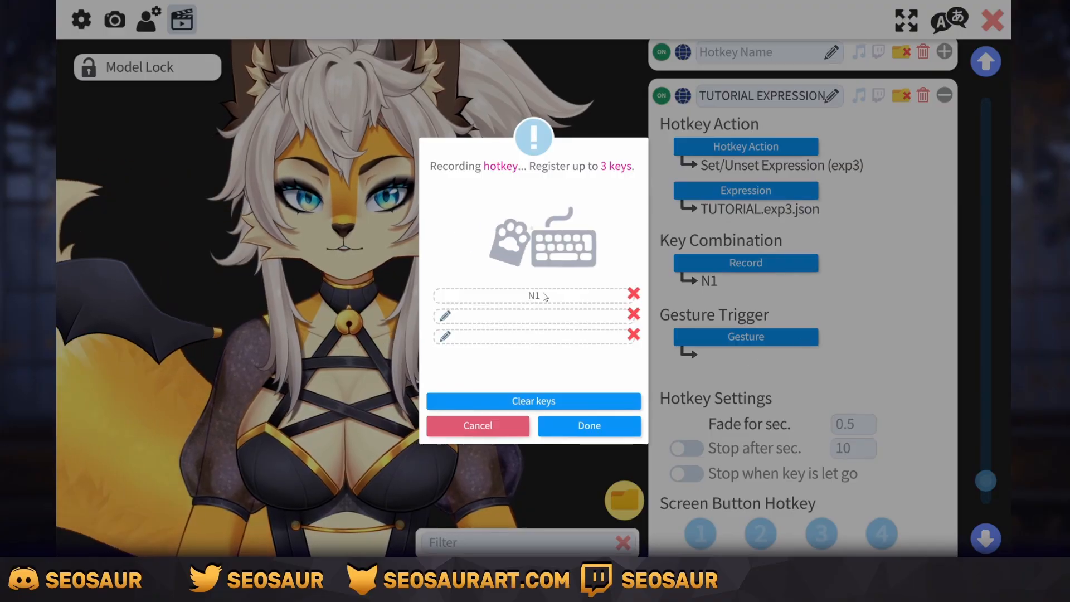
click(560, 401)
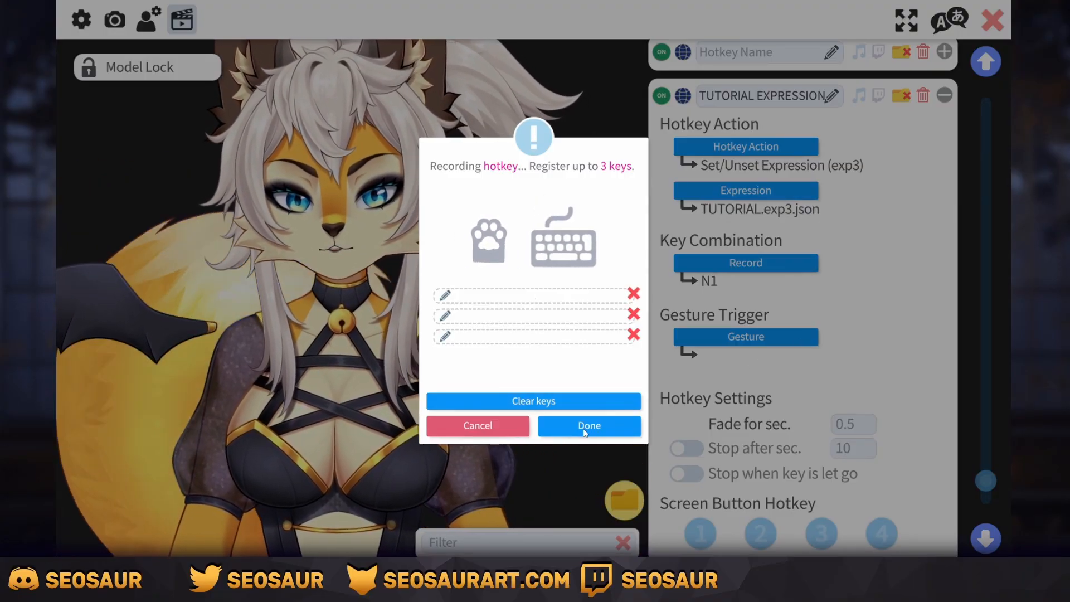
click(590, 427)
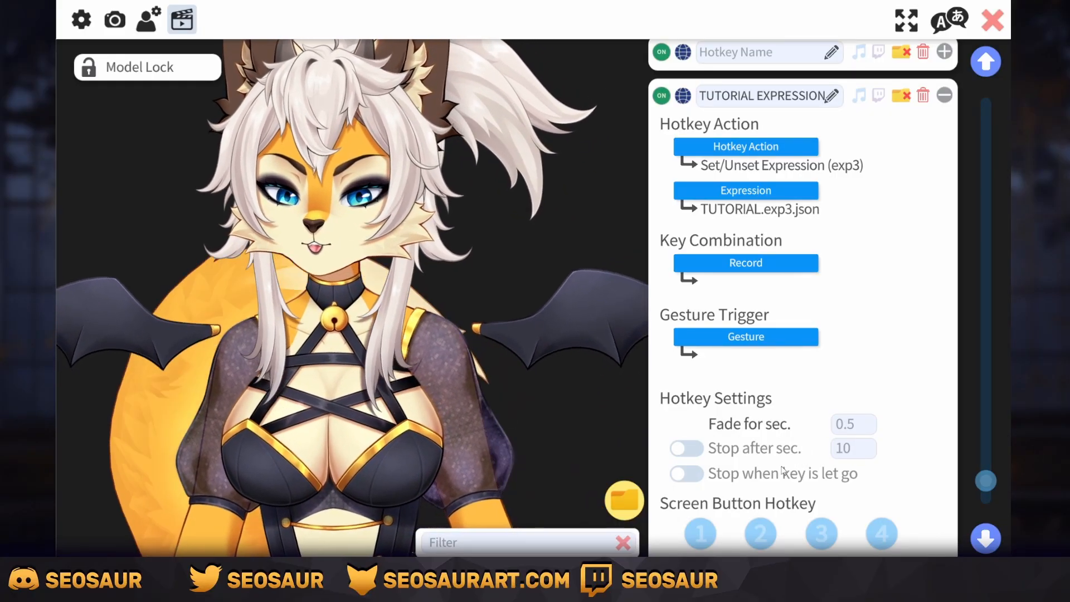
- Switch to Stream Deck and place a VTubeStudio Trigger Hotkey action in the second row, fourth column, titled TUTORIAL
key(alt+Tab)
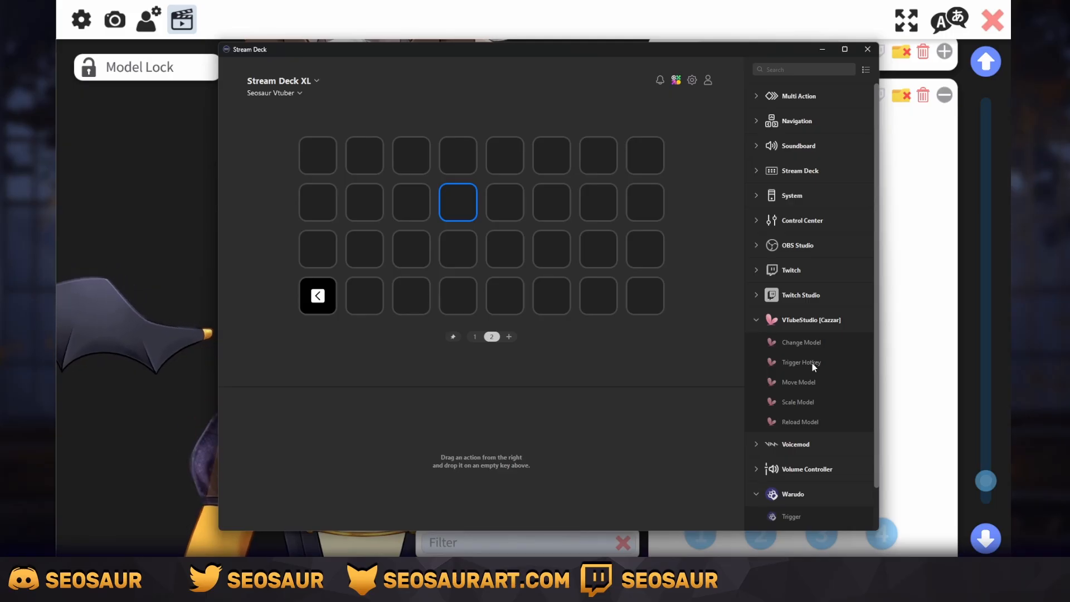
mouse_move(812, 363)
mouse_down()
mouse_move(786, 364)
mouse_move(826, 362)
mouse_up()
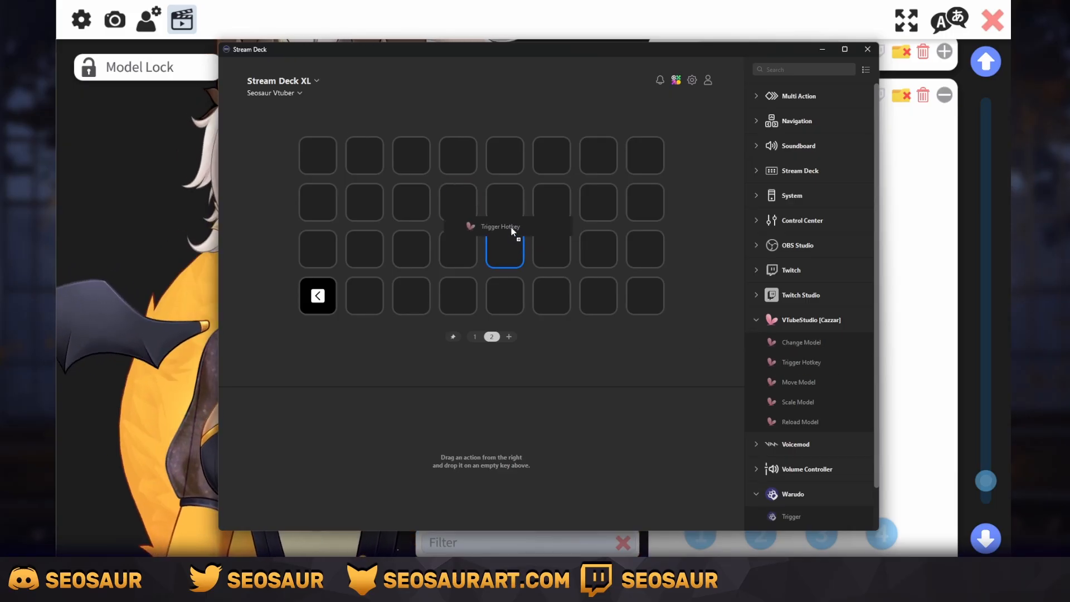
drag(473, 204, 474, 205)
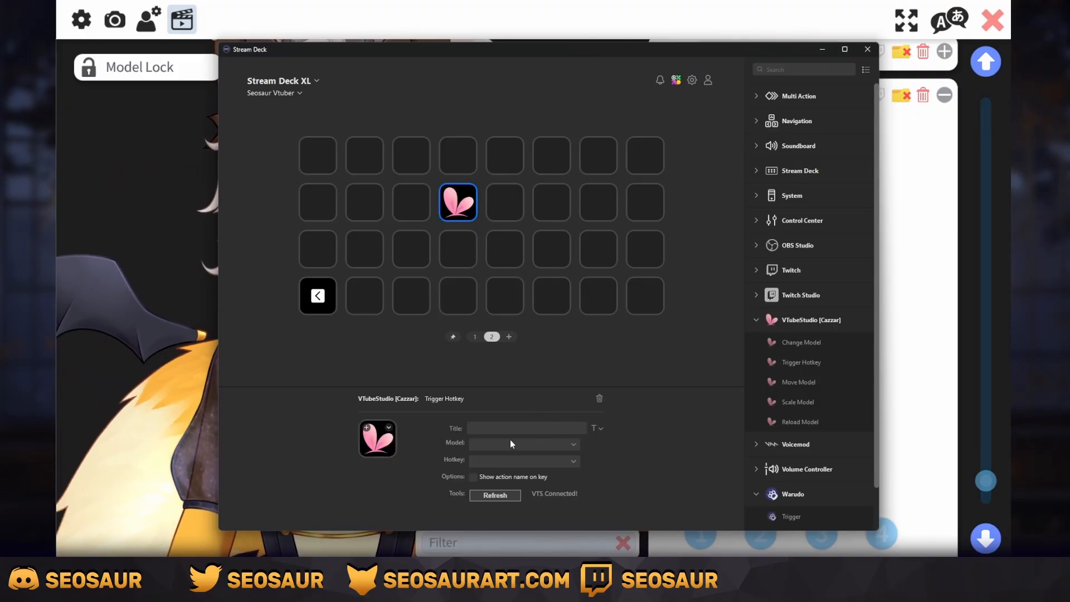
click(552, 426)
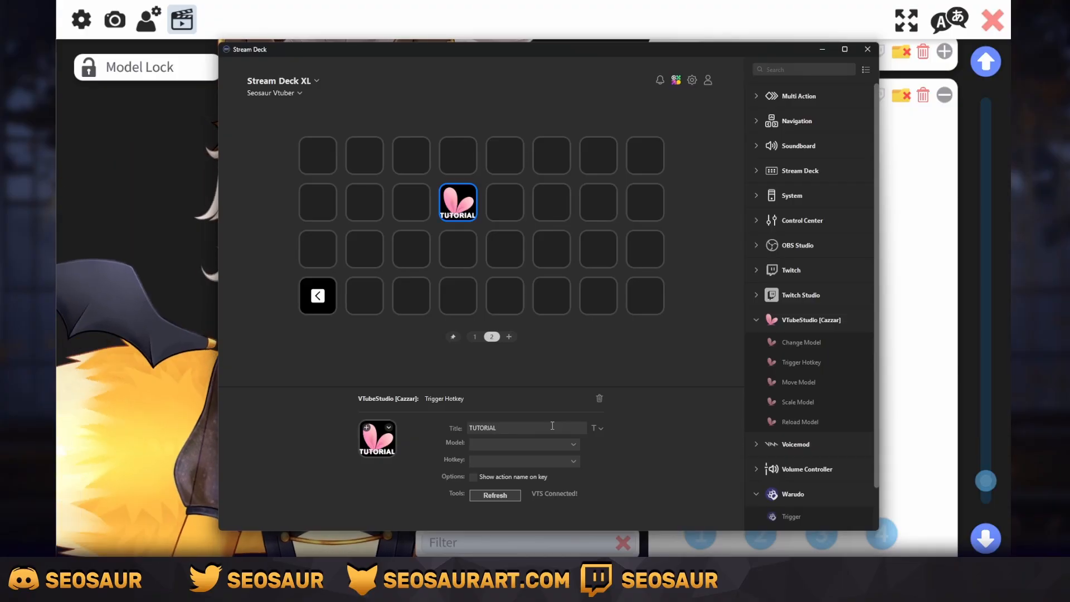
- Set the model of the Trigger Hotkey action to Seosaur_2024
click(539, 445)
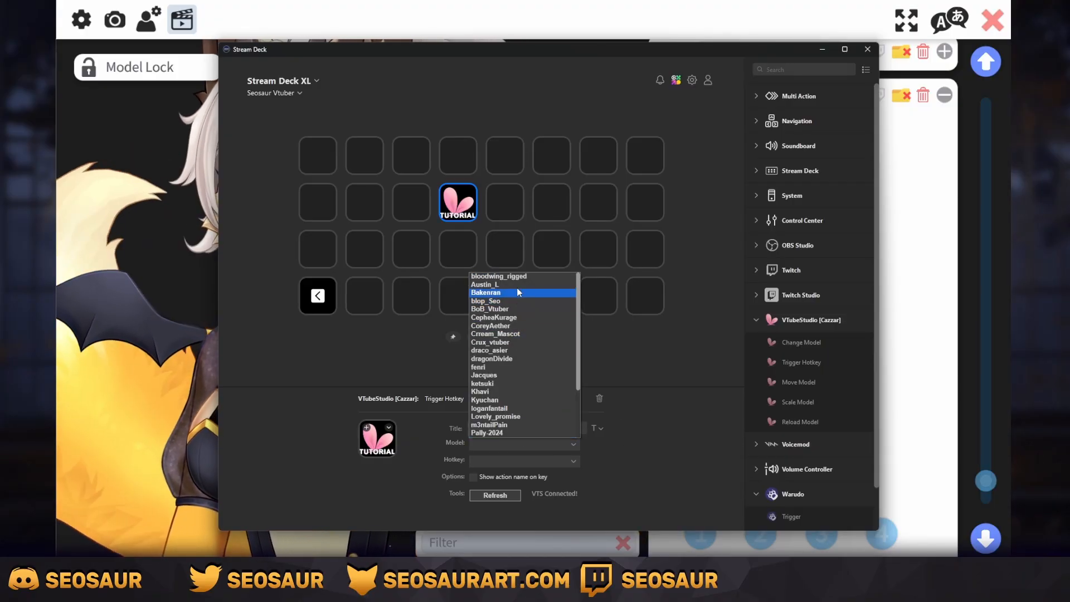
scroll(516, 294, down, 3)
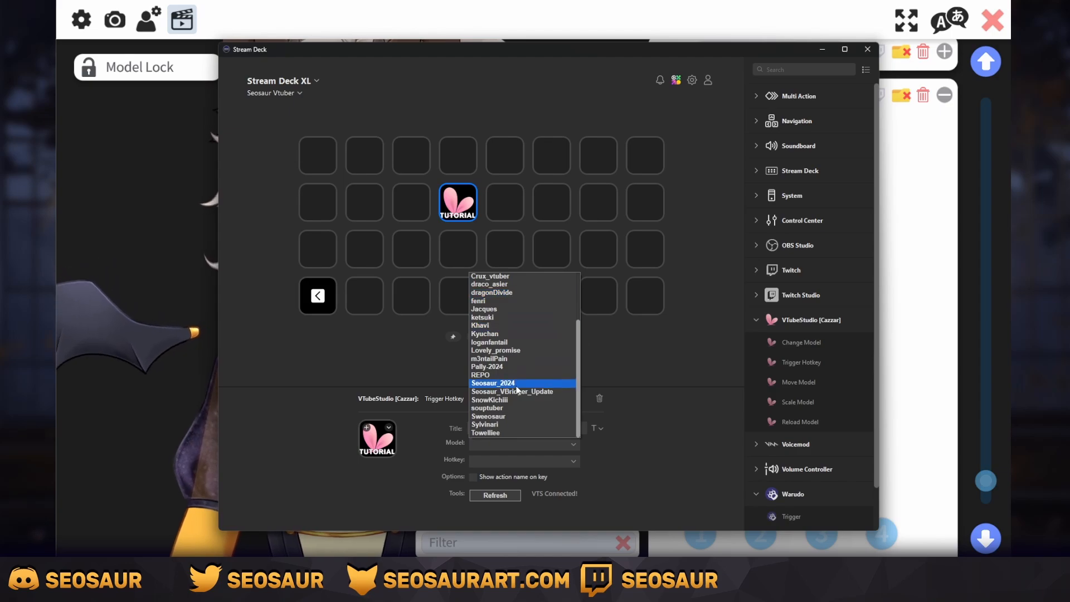
click(494, 383)
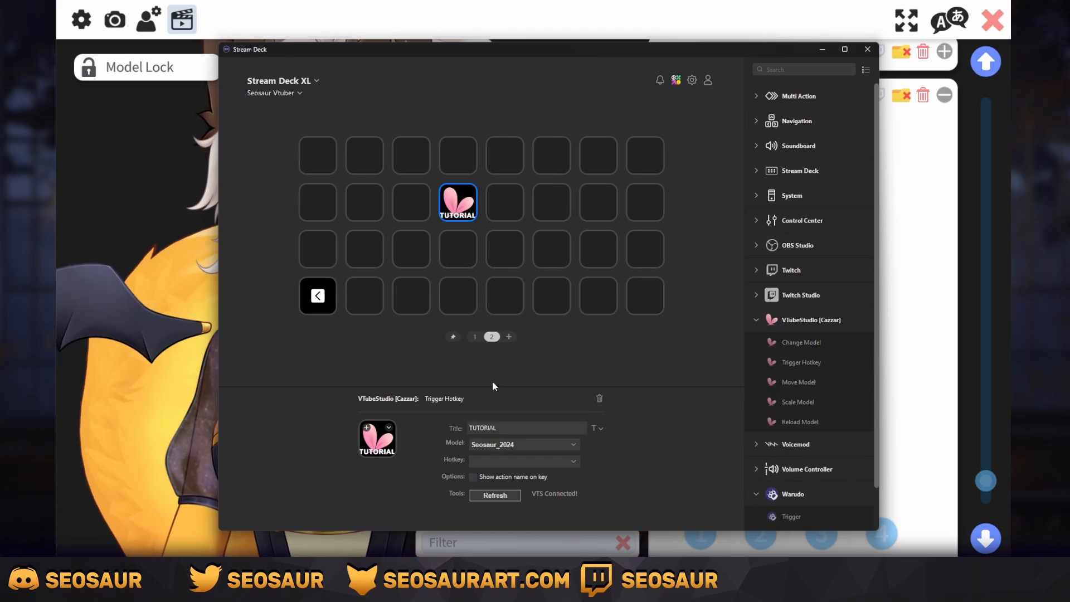
- Set the hotkey of the Trigger Hotkey action to TUTORIAL EXPRESSION
click(514, 464)
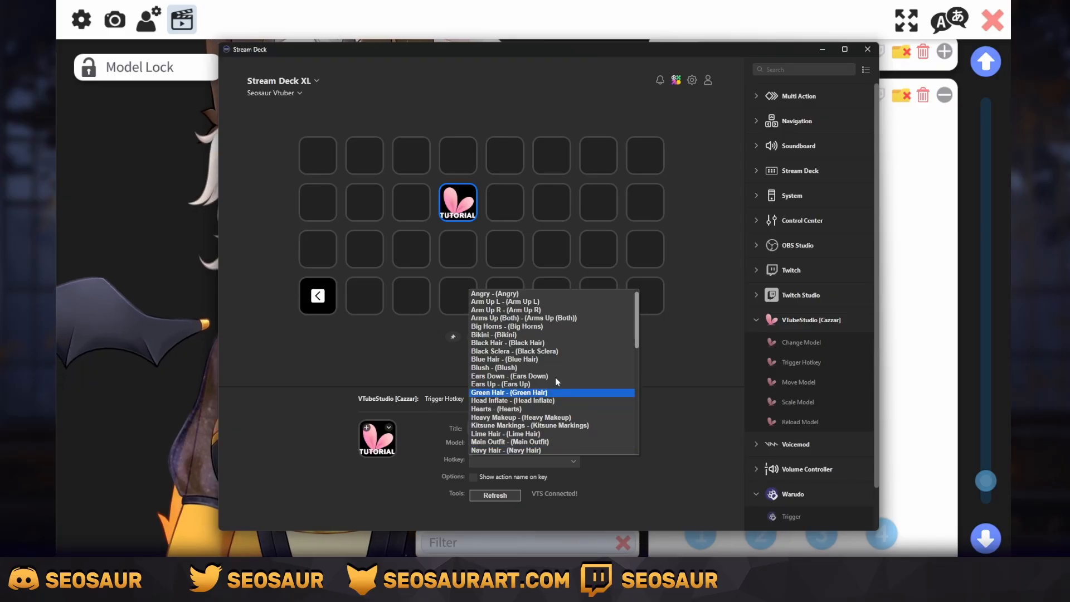
mouse_move(635, 305)
mouse_down()
mouse_move(632, 437)
mouse_move(631, 285)
mouse_up()
click(652, 290)
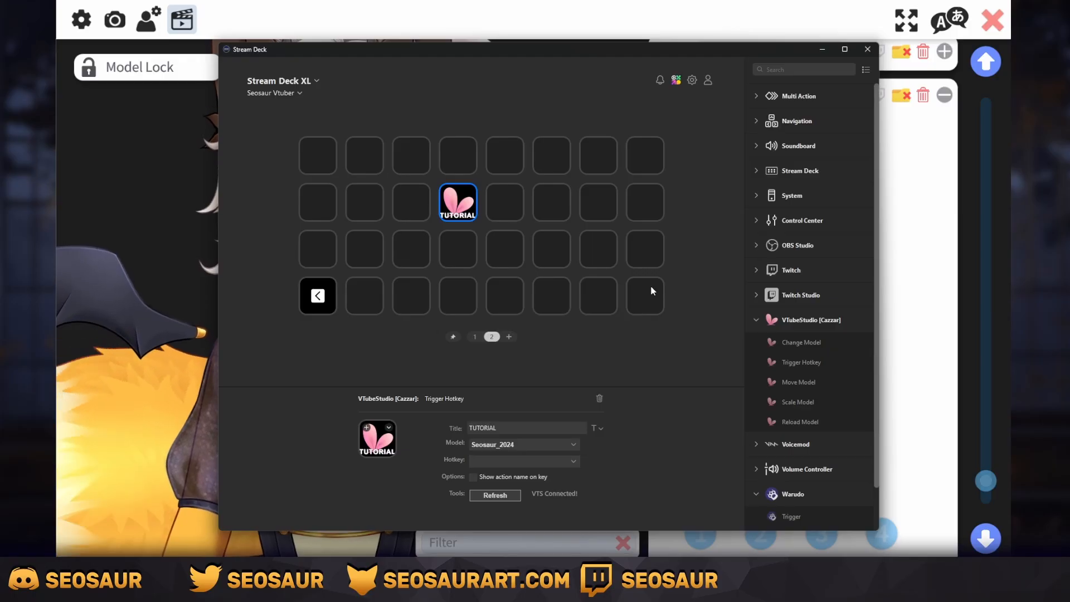
click(549, 458)
scroll(533, 440, down, 10)
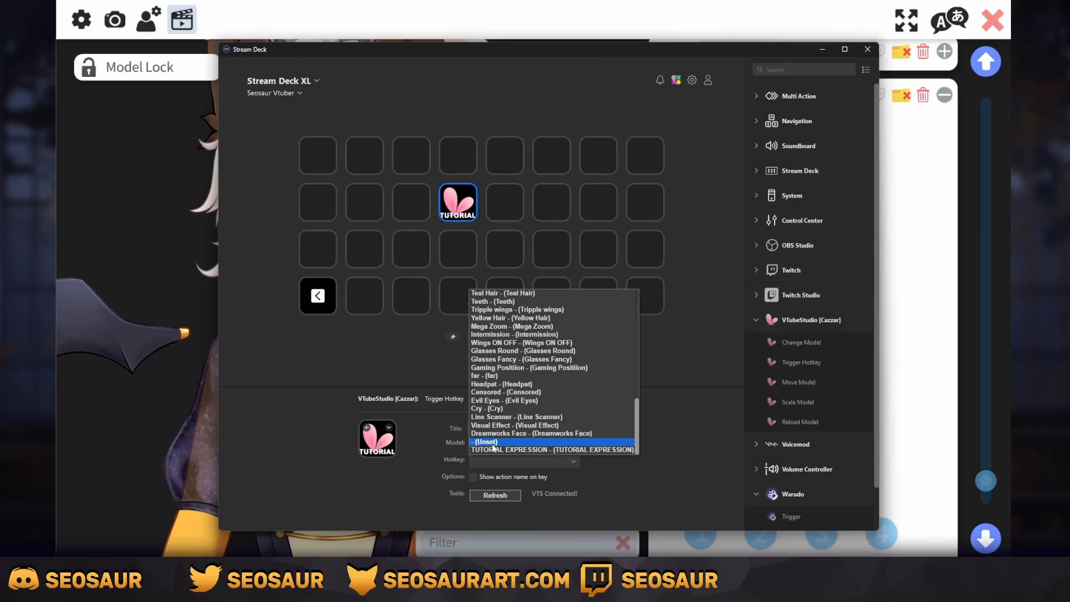
click(509, 449)
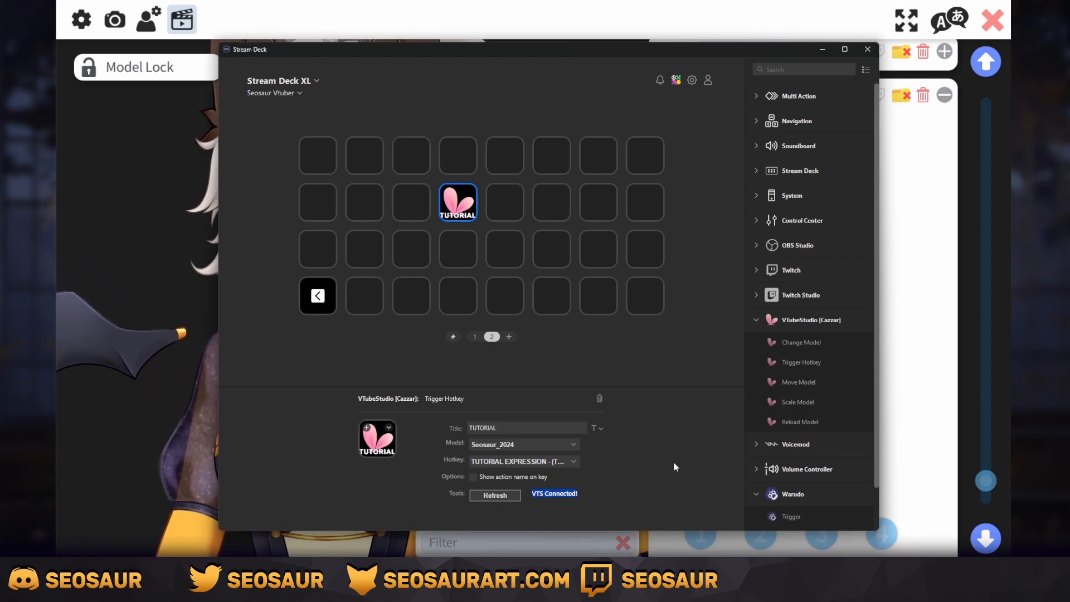
- Switch from Stream Deck back to VTube Studio and return to the beginning of the hotkey list
click(822, 50)
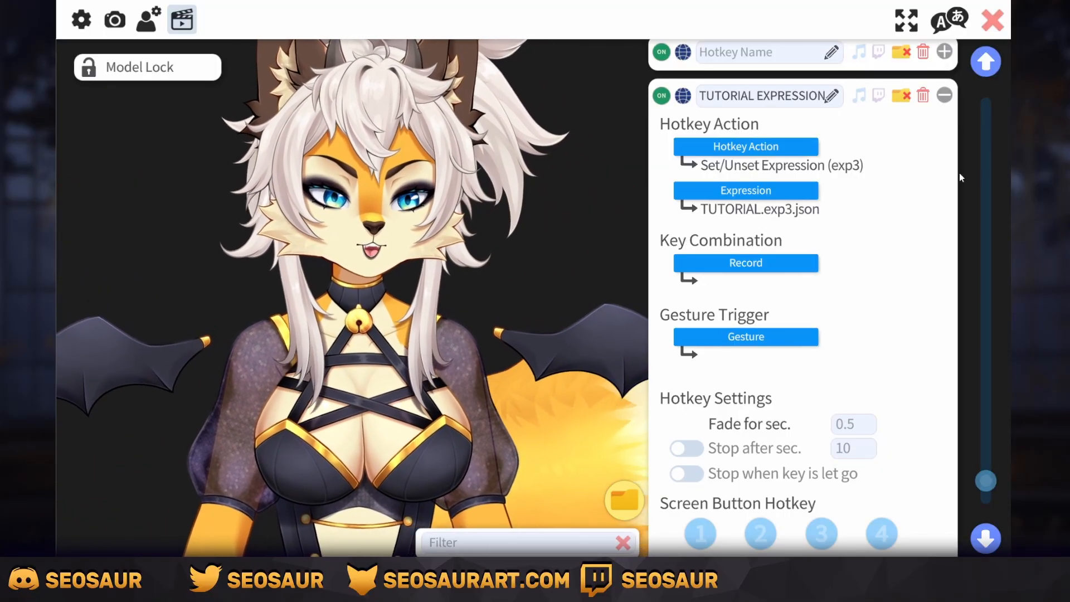
scroll(968, 234, up, 10)
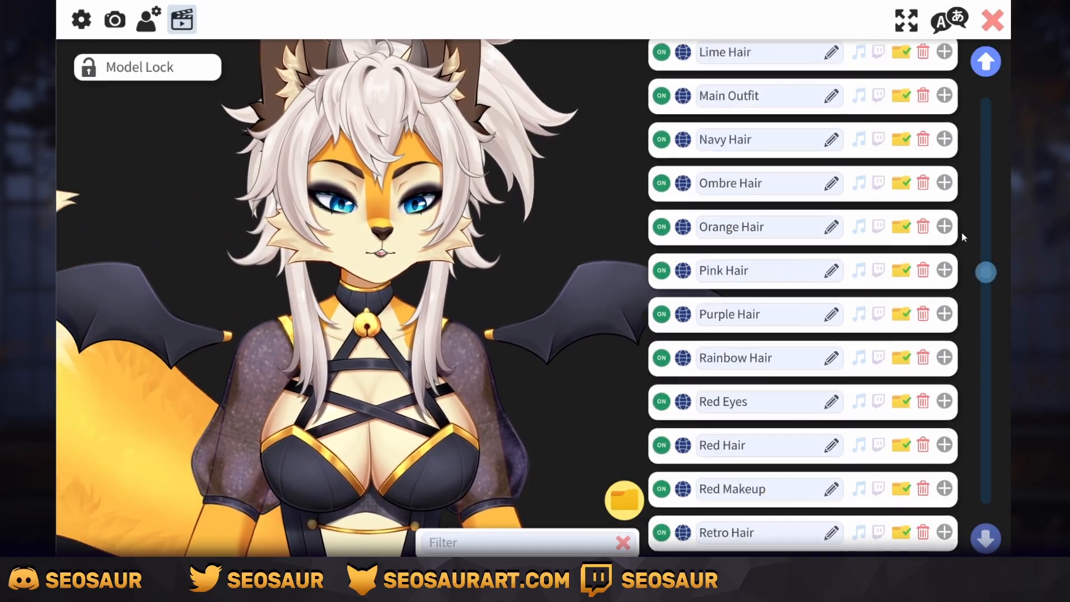
scroll(968, 167, up, 10)
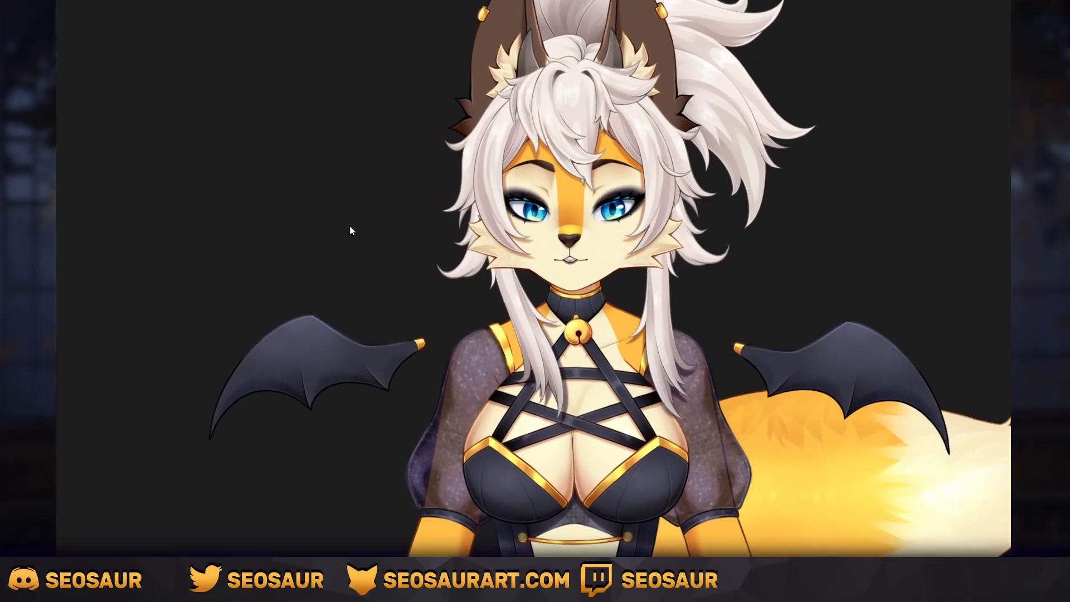
- Open the ArtMesh multiply/screen color customization from the Seosaur_2024 model settings
double_click(339, 263)
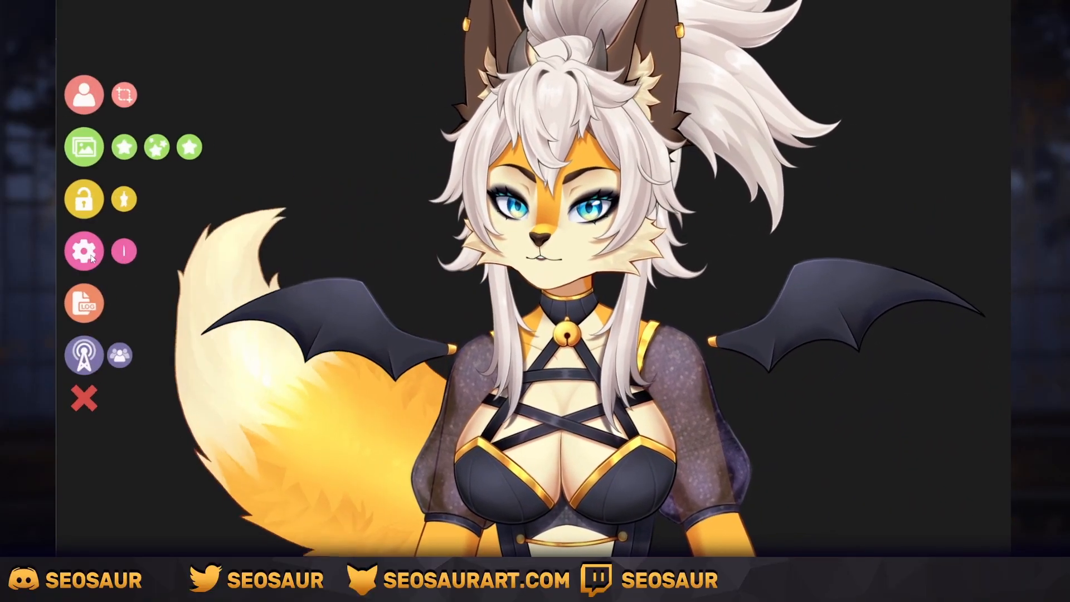
click(89, 254)
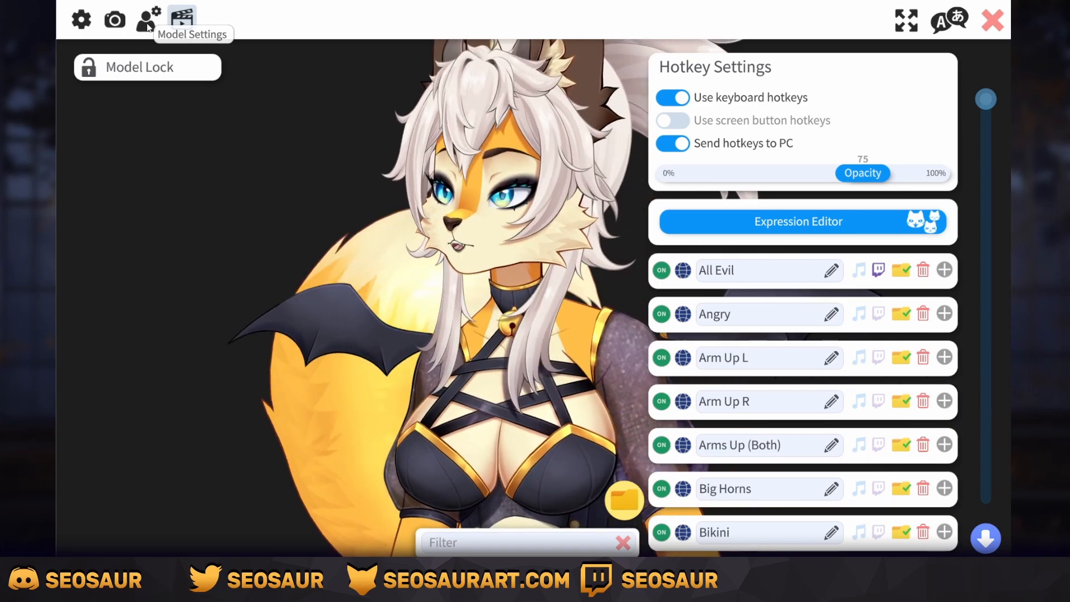
click(148, 26)
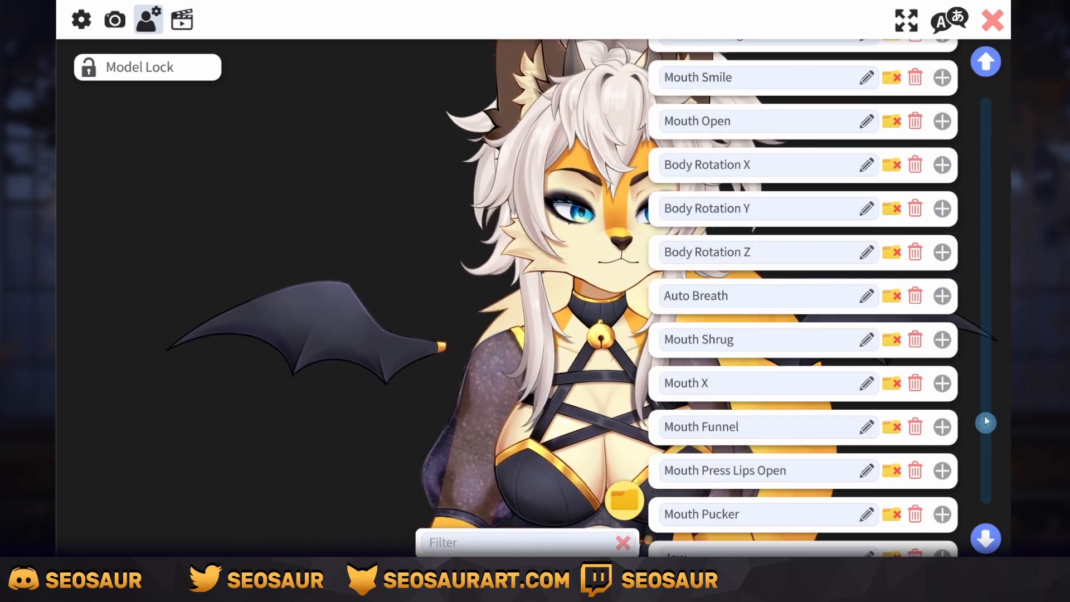
drag(986, 422, 983, 92)
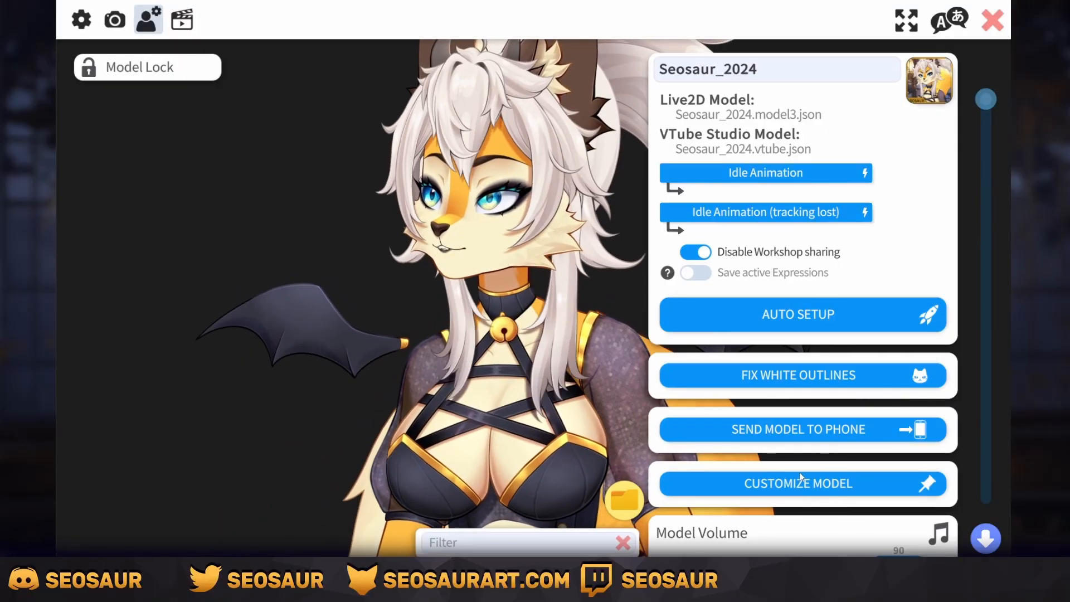
click(812, 484)
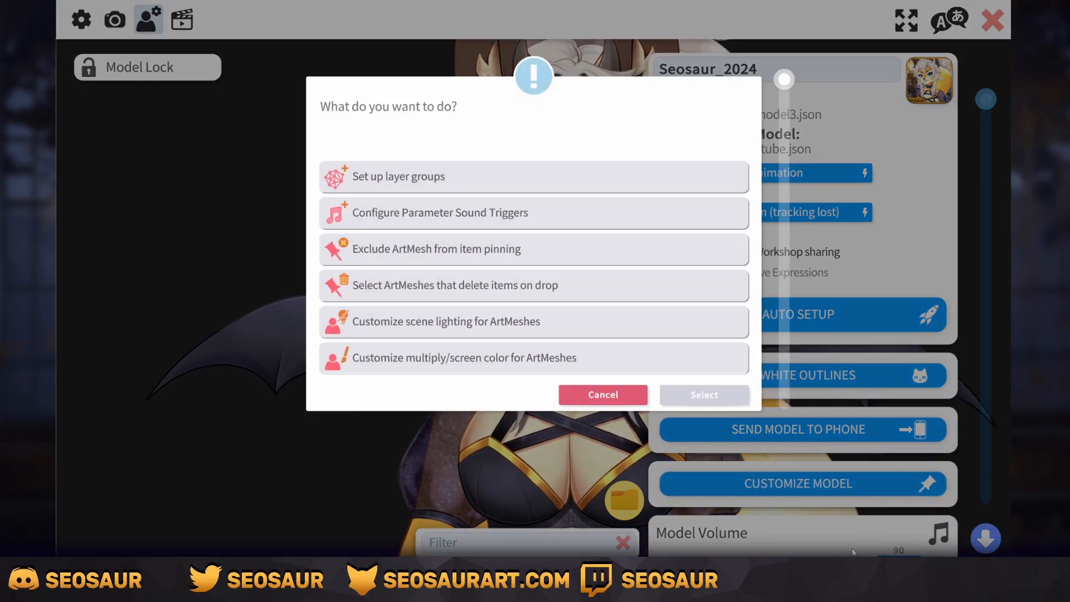
scroll(639, 179, down, 1)
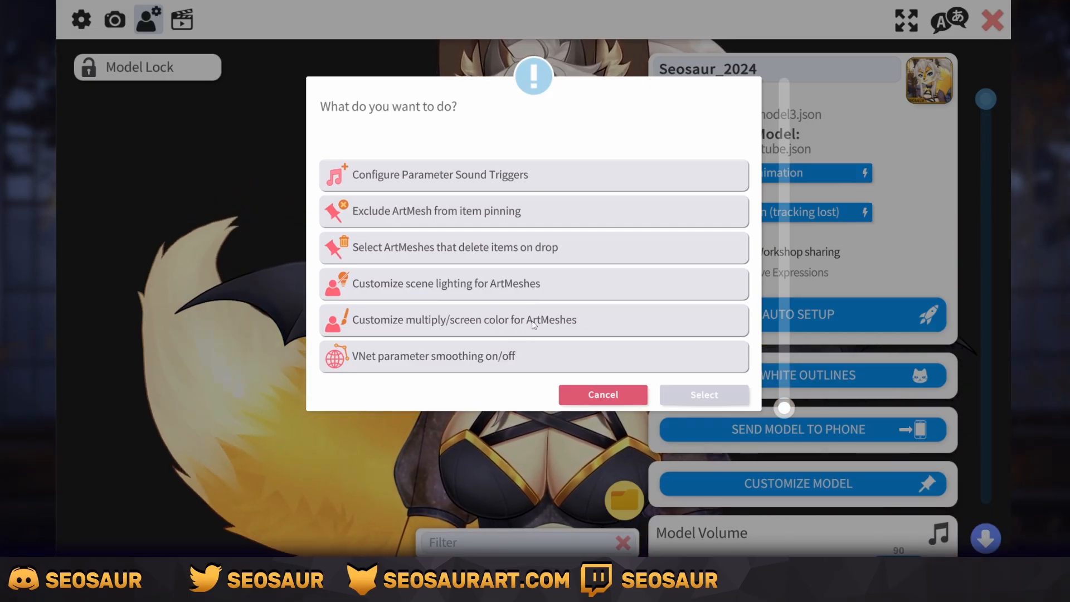
double_click(439, 325)
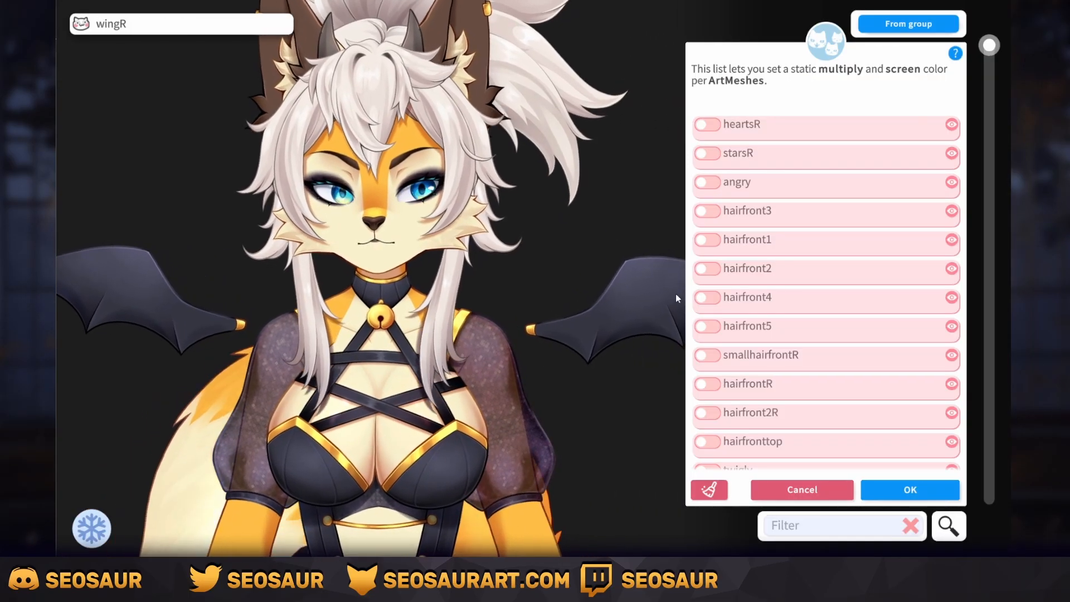
drag(986, 46, 938, 39)
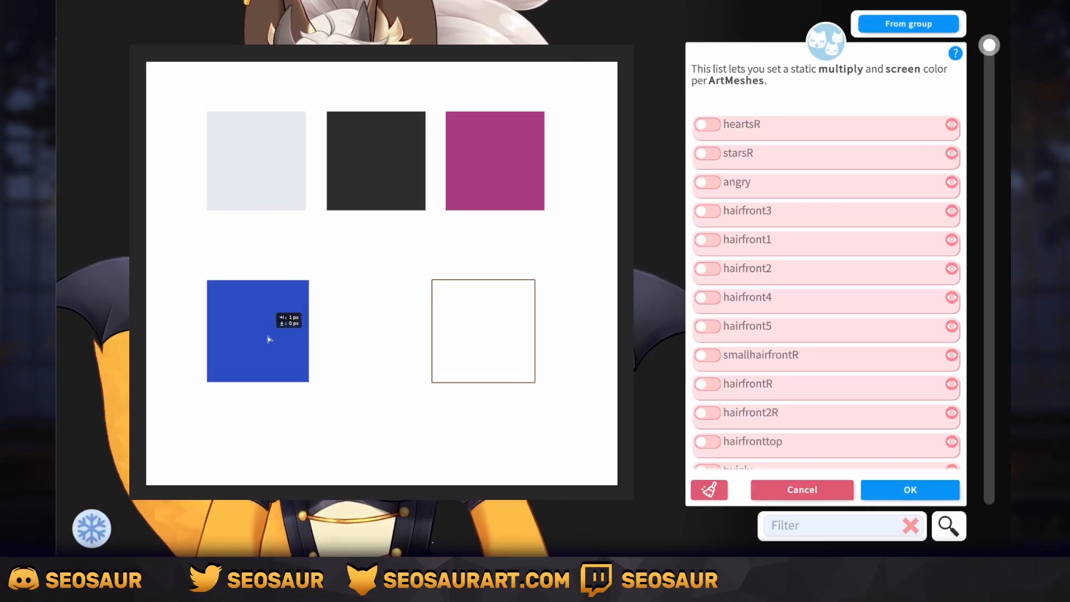
- Move the blue square and the outlined square over the light, black and magenta squares to compare multiply and screen blending
drag(267, 336, 264, 198)
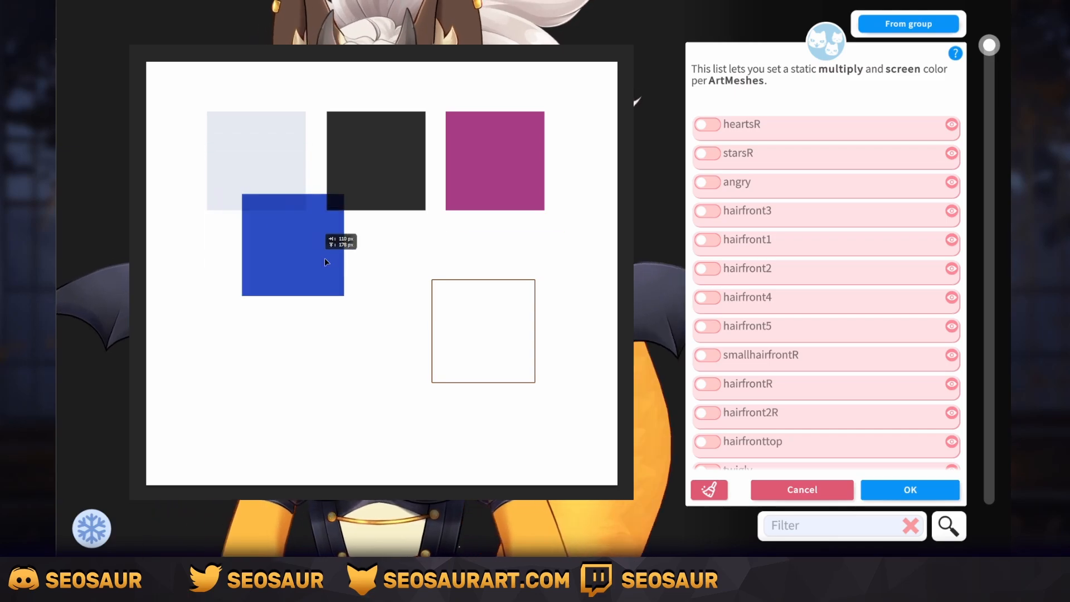
drag(326, 261, 388, 203)
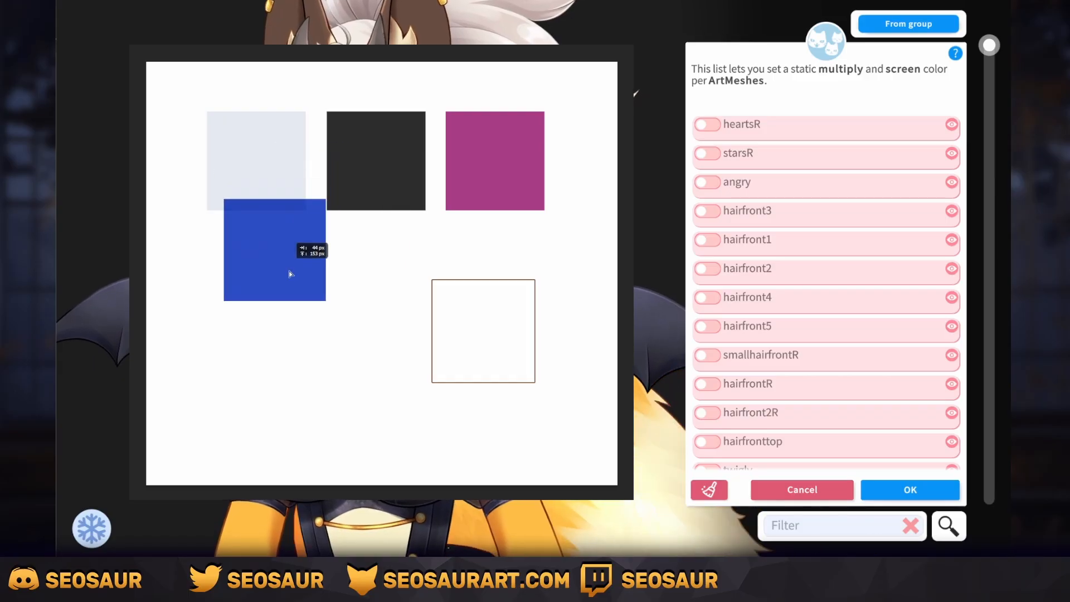
drag(472, 339, 509, 234)
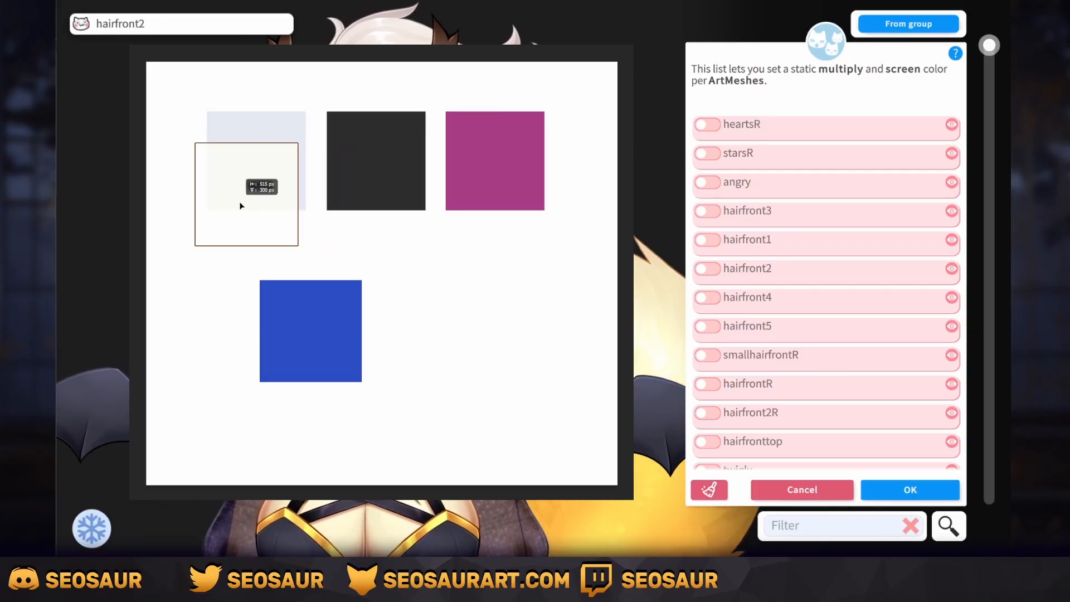
drag(487, 209, 450, 349)
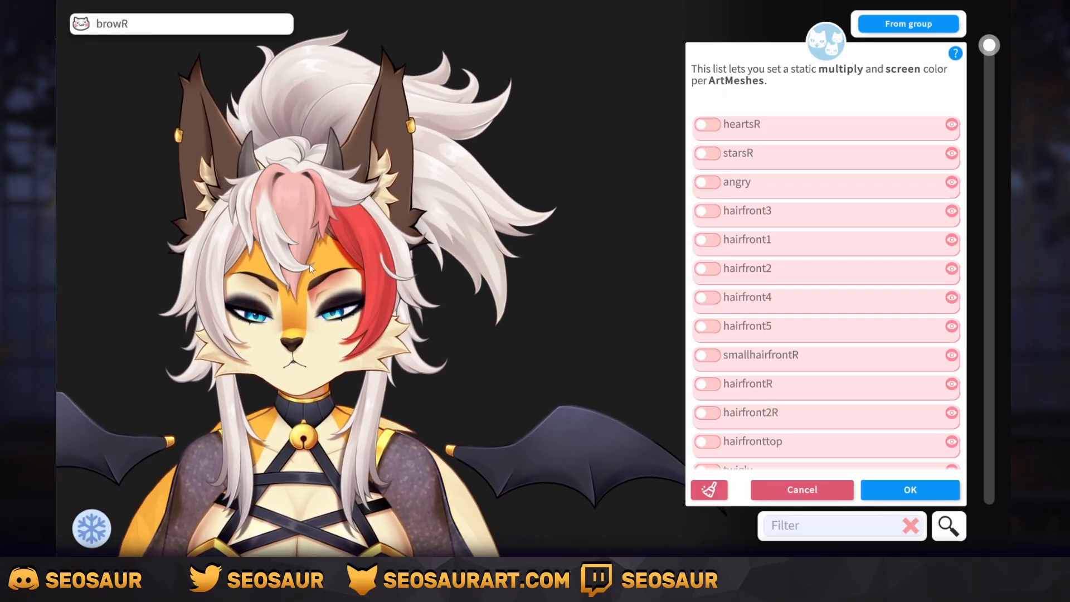
- Enable color customization for the hairfront2 ArtMesh in the front hair and give it the multiply color #00FF80
click(300, 216)
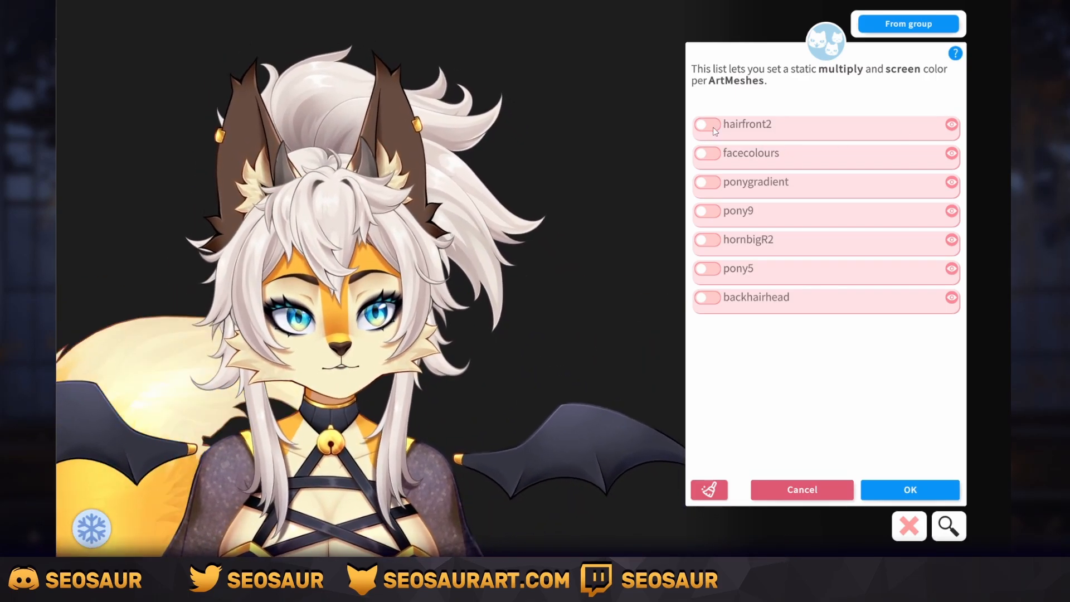
click(707, 124)
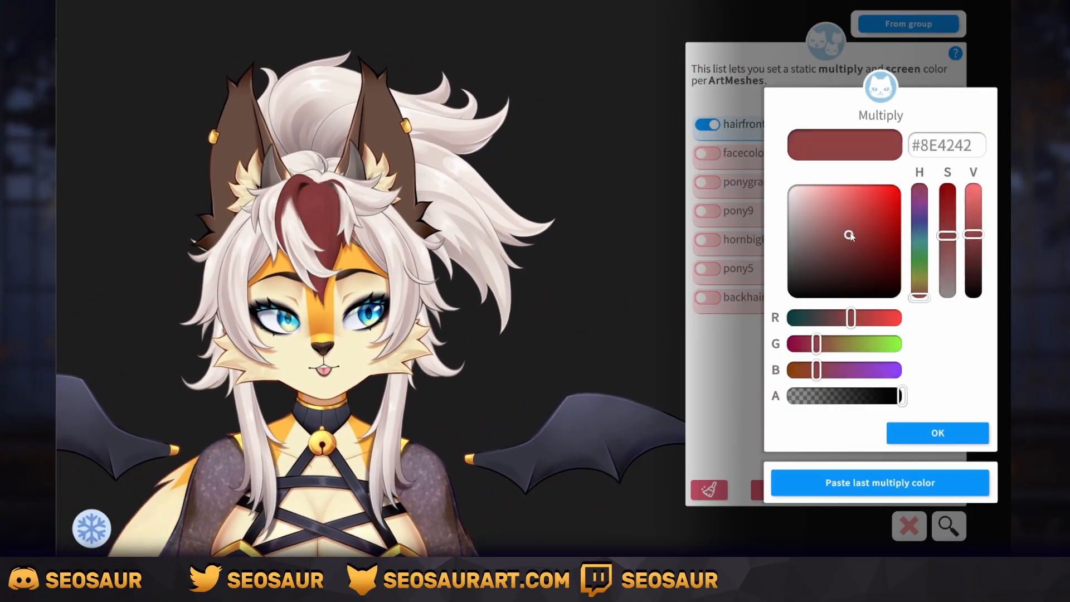
drag(926, 167, 784, 162)
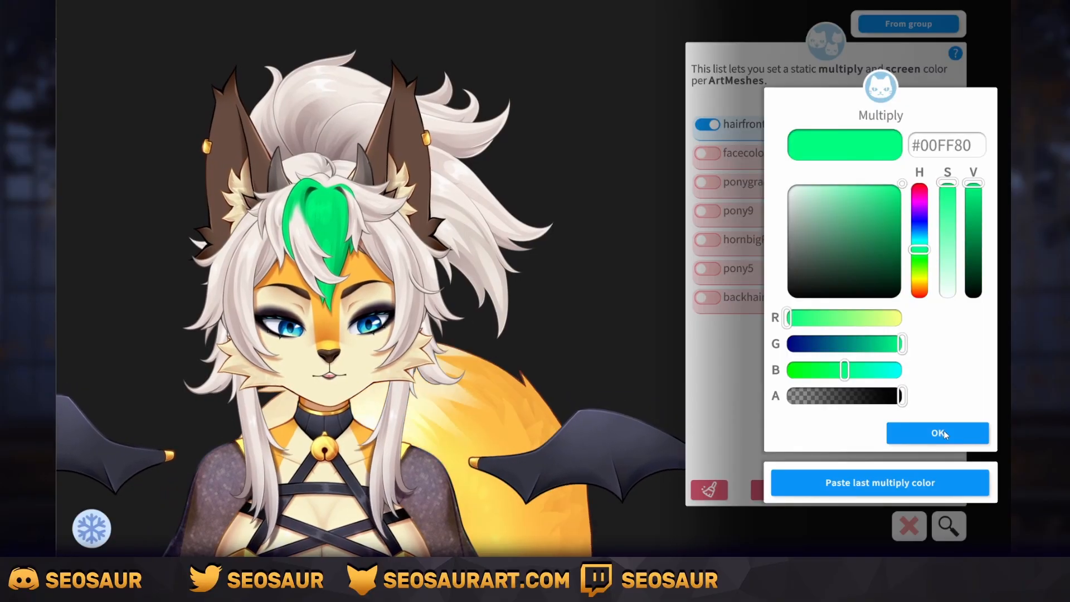
click(945, 434)
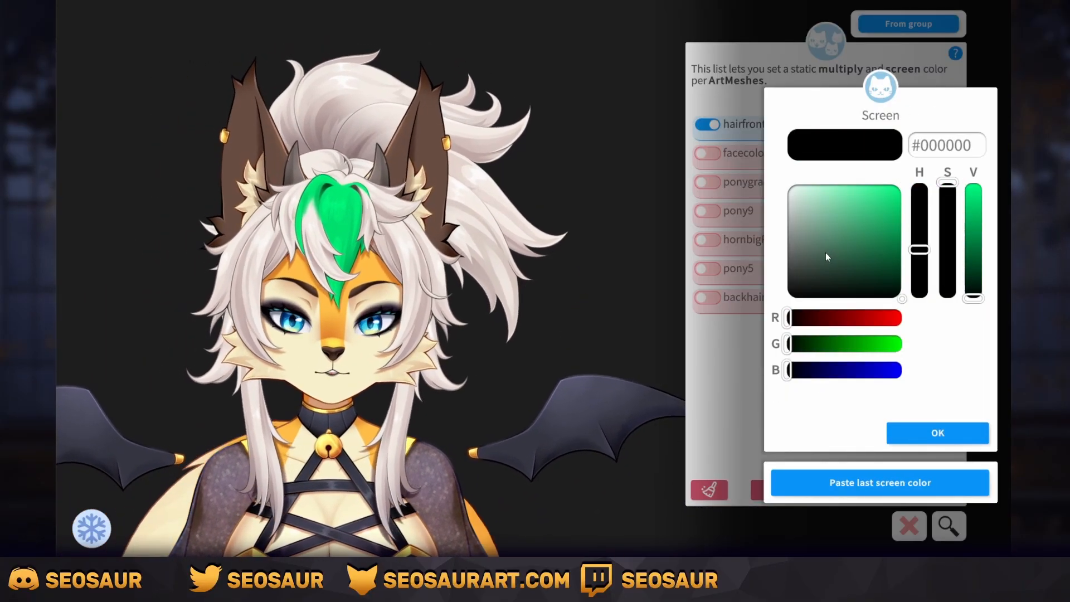
- Try different screen colors on the hairfront2 ArtMesh, including #6ECE9E and #4BC488
drag(826, 257, 767, 156)
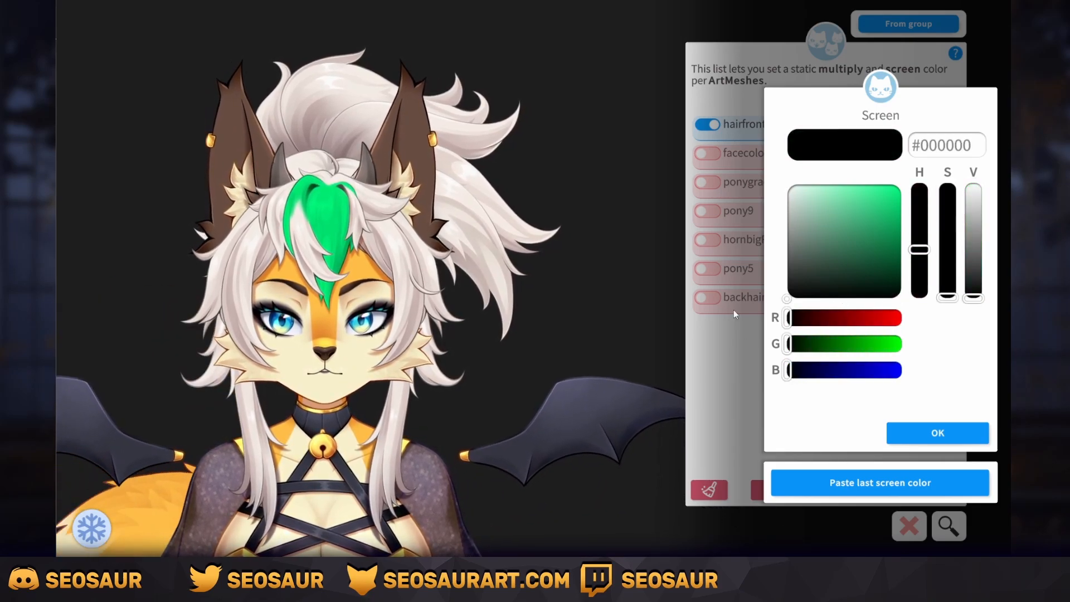
mouse_move(734, 309)
mouse_down()
mouse_move(738, 168)
mouse_move(744, 312)
mouse_move(753, 305)
mouse_up()
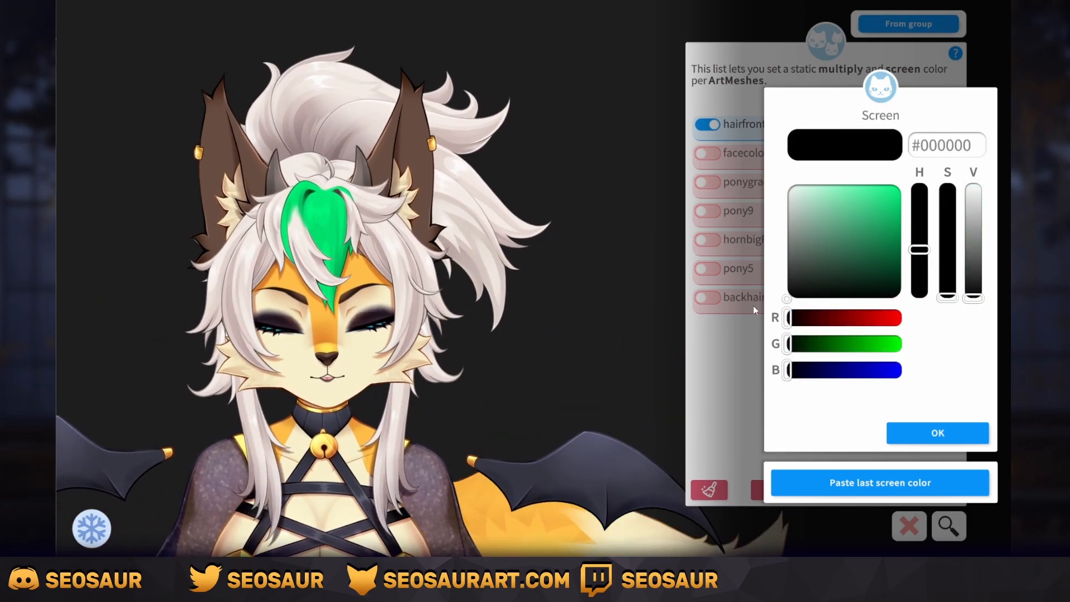
mouse_move(866, 312)
mouse_down()
mouse_move(840, 286)
mouse_move(841, 247)
mouse_up()
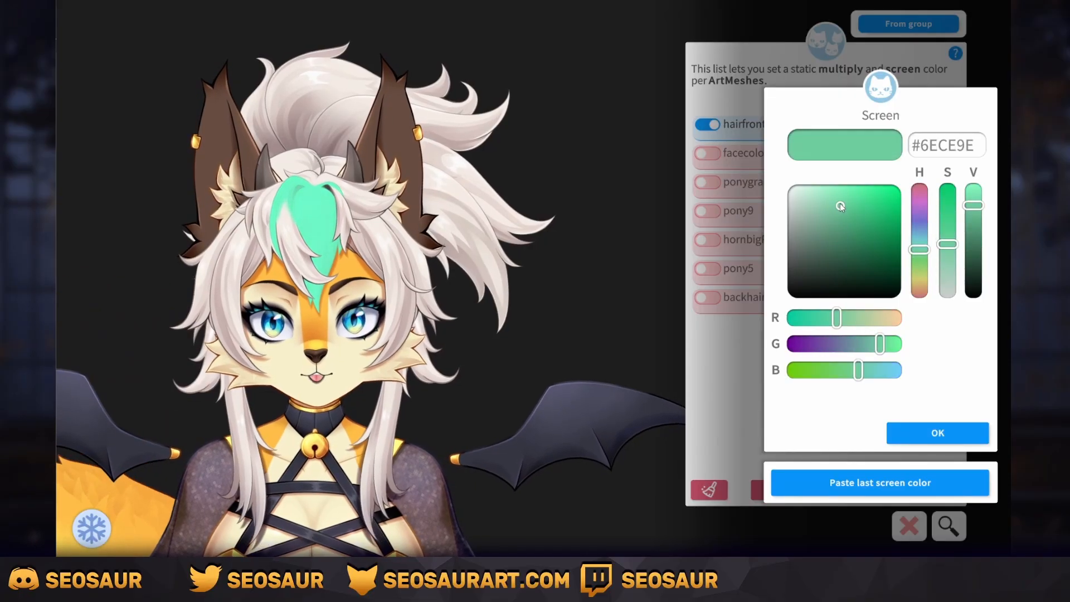
mouse_move(848, 190)
mouse_down()
mouse_move(850, 304)
mouse_move(859, 199)
mouse_up()
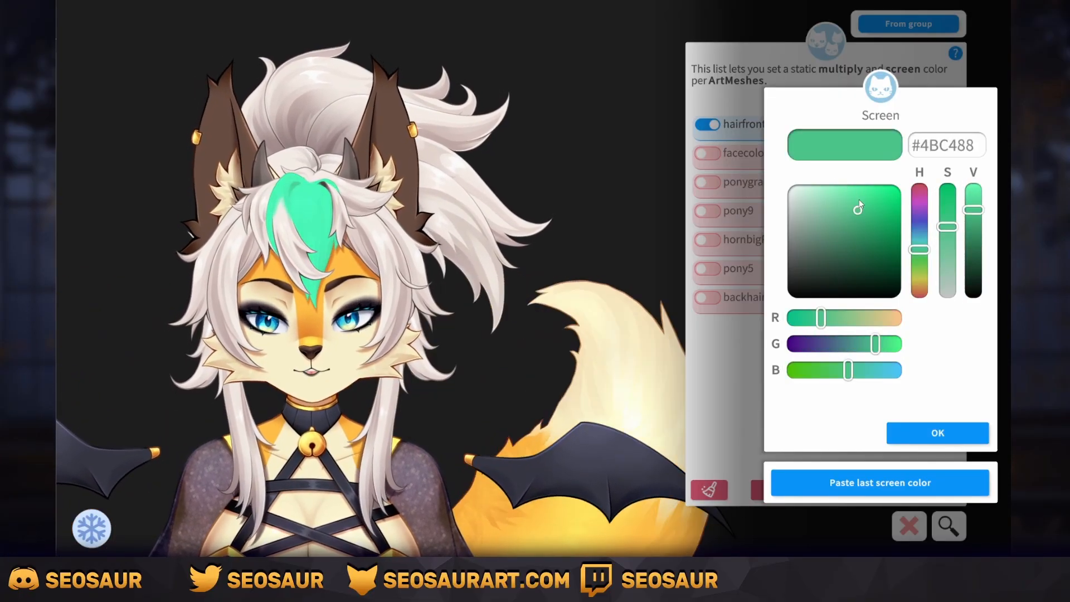
- Enable color customization for the wingR ArtMesh and paste the last multiply color onto it
click(546, 326)
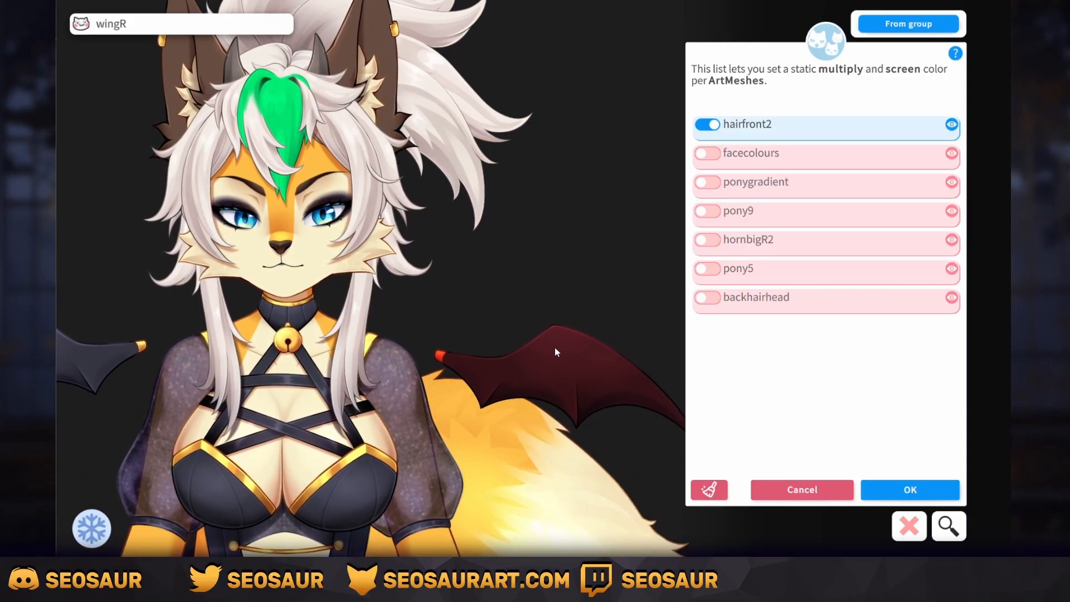
click(556, 352)
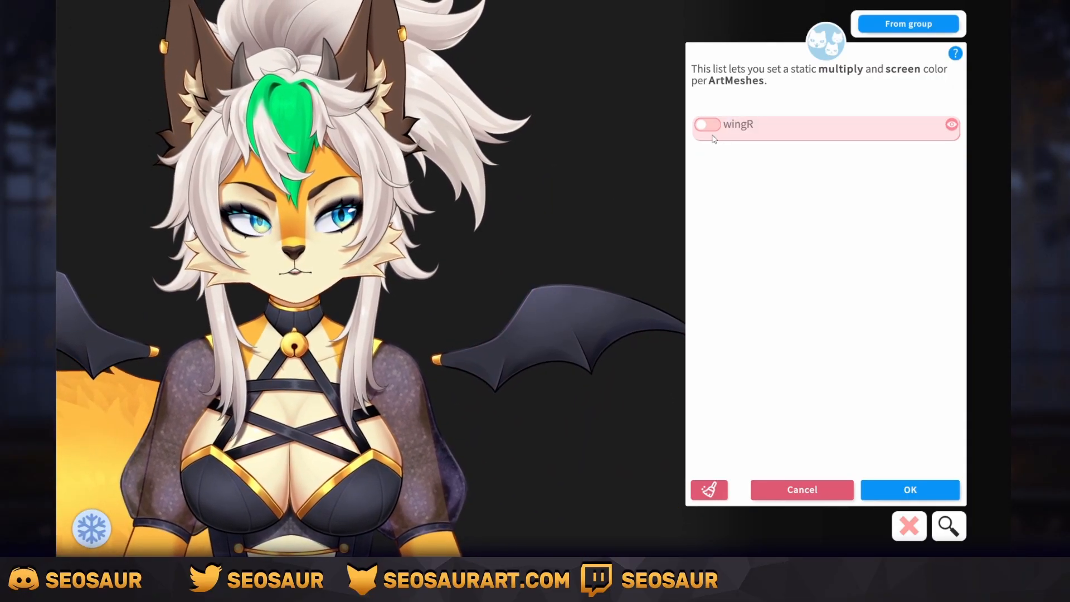
click(713, 128)
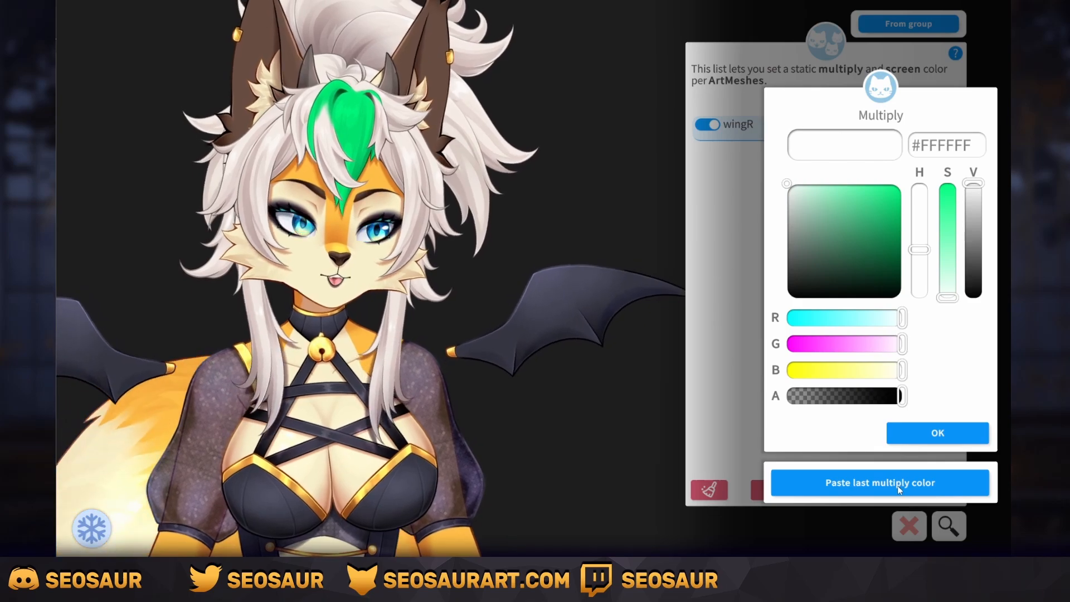
click(898, 485)
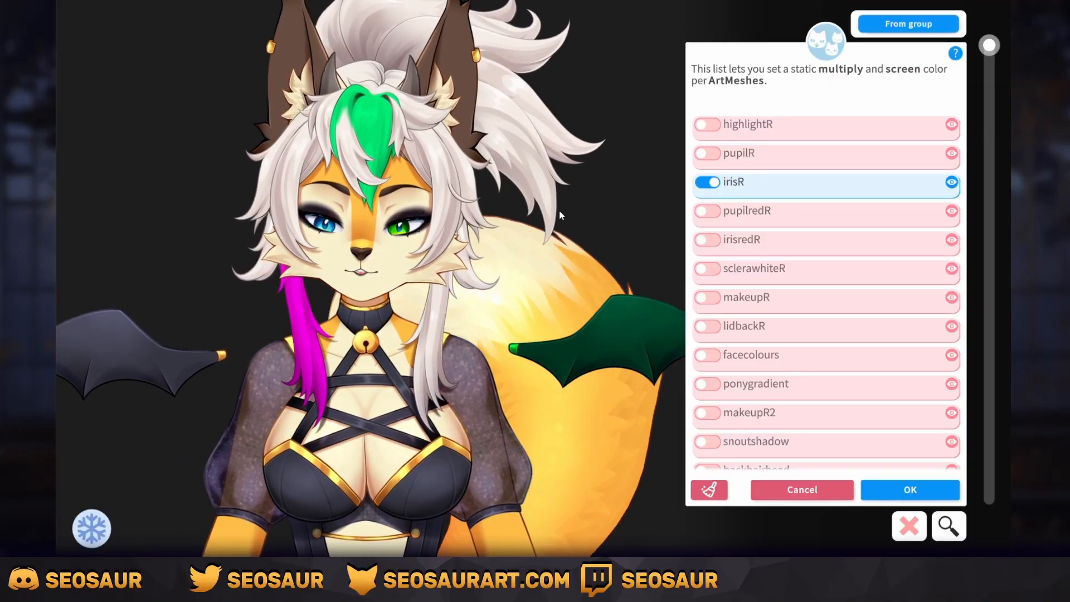
- Discard the ArtMesh color changes and open the model customization for excluding ArtMeshes from item pinning
click(821, 487)
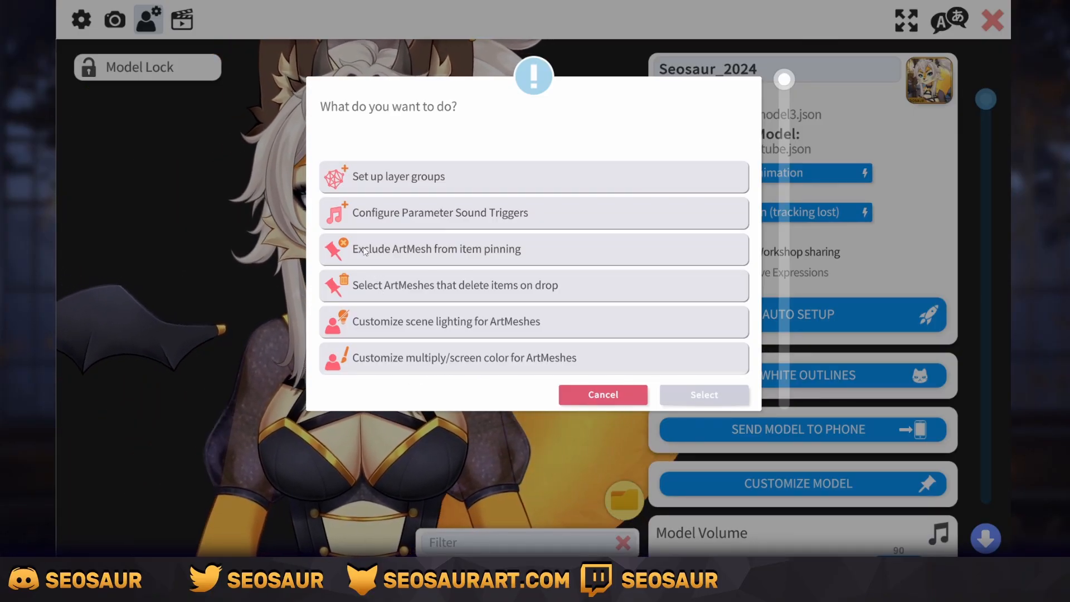
click(497, 251)
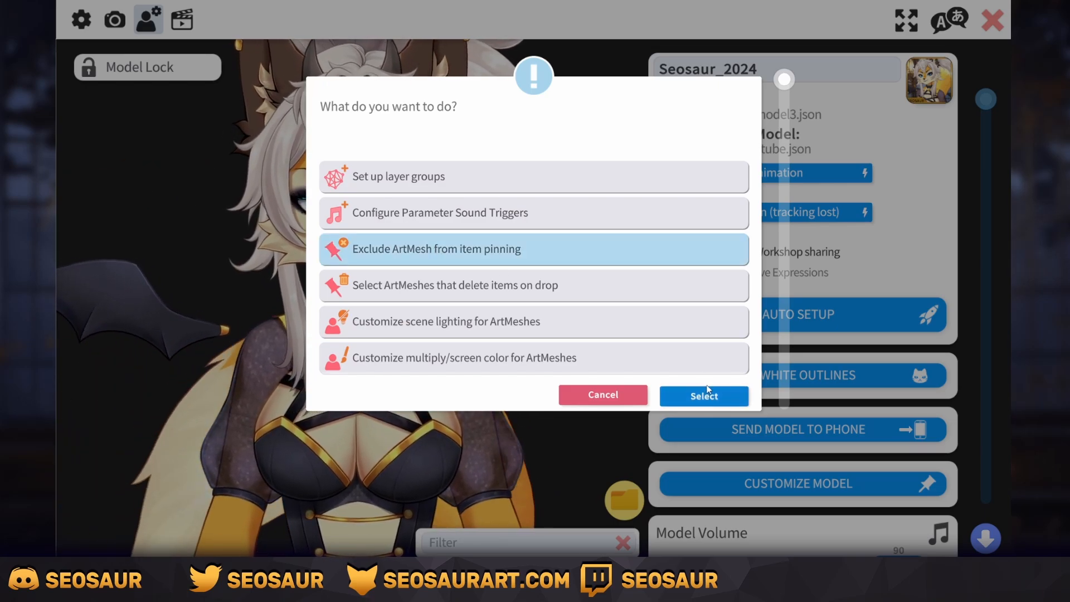
key(Return)
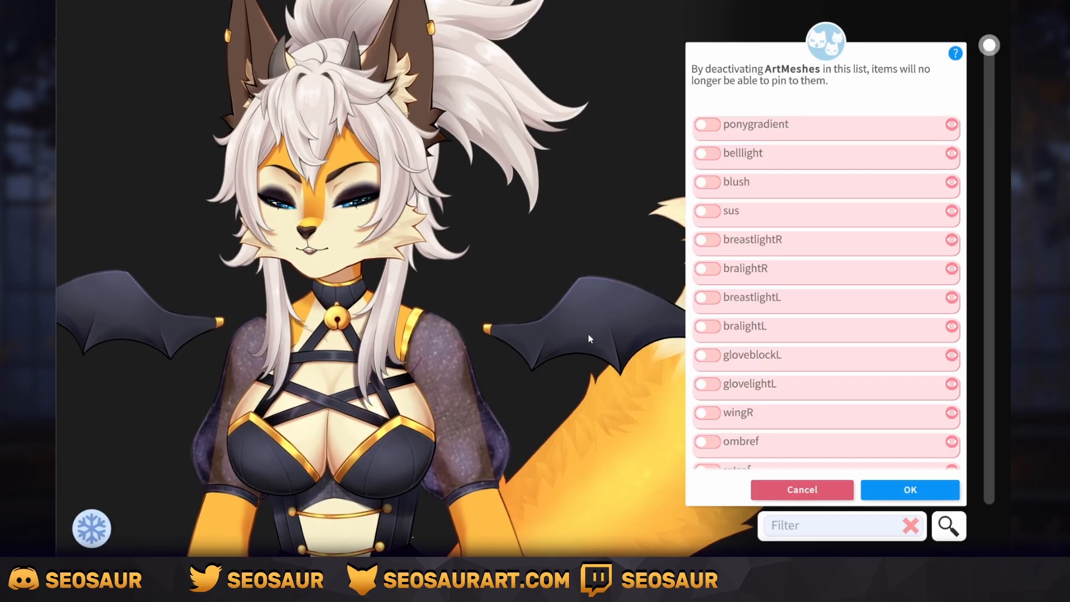
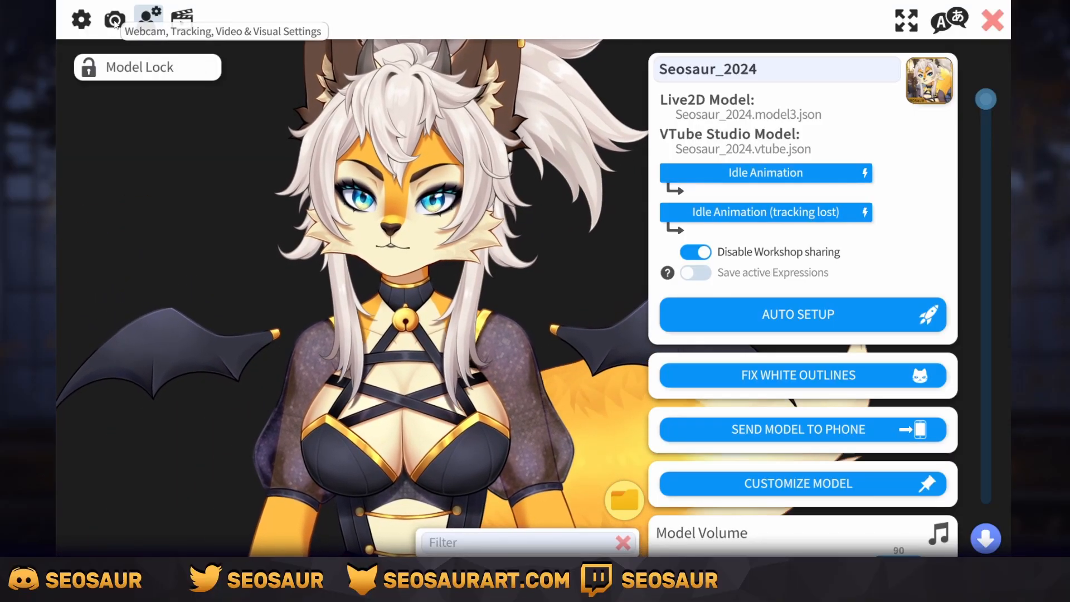
- Light the model with a custom Display Lighting color of #FF0091 in the visual settings
click(114, 22)
drag(985, 214, 972, 388)
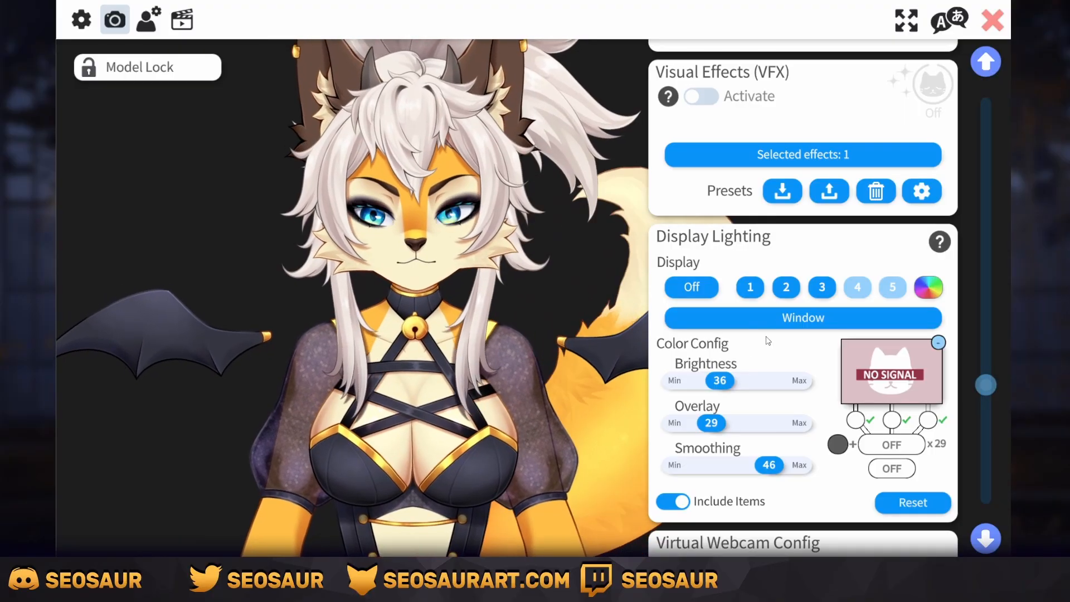
click(926, 337)
drag(514, 208, 534, 198)
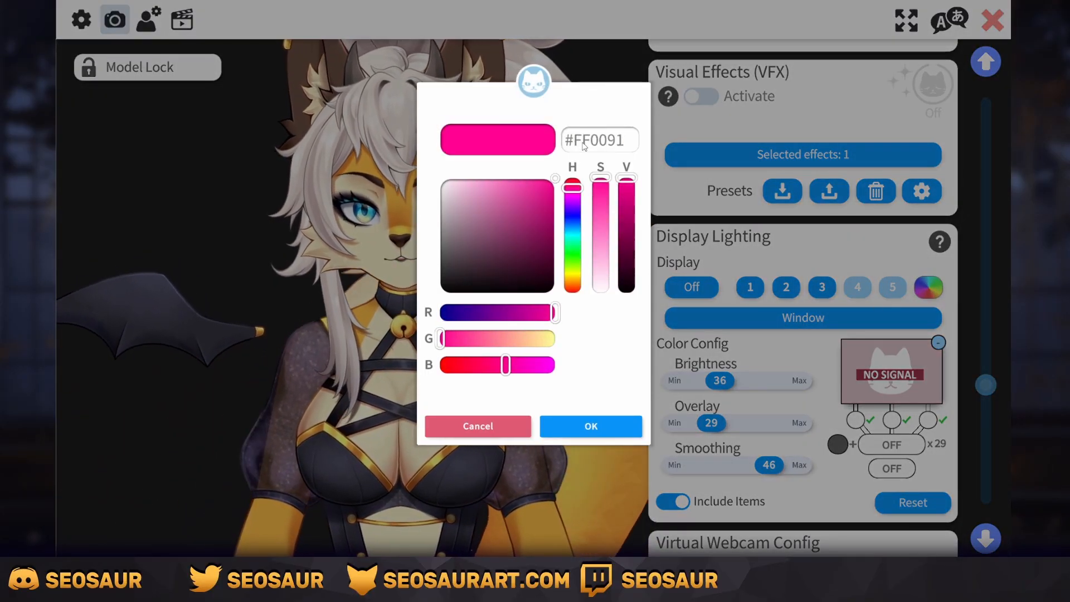
click(633, 433)
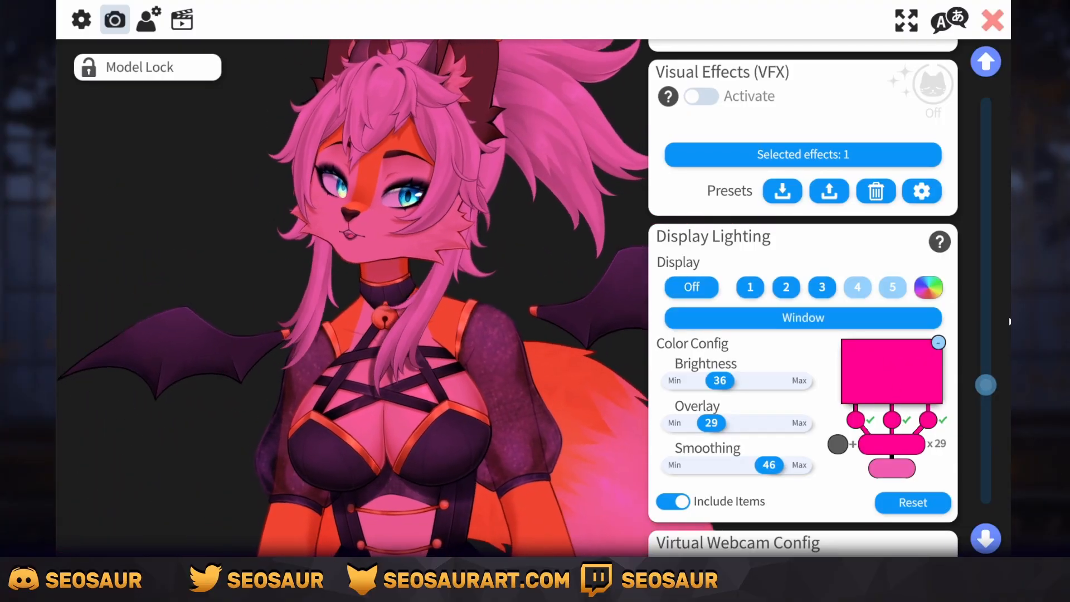
- Try lighting the model with custom color #FFEA91 and with display 2 as the Display Lighting source
click(928, 287)
text(#FFEA91)
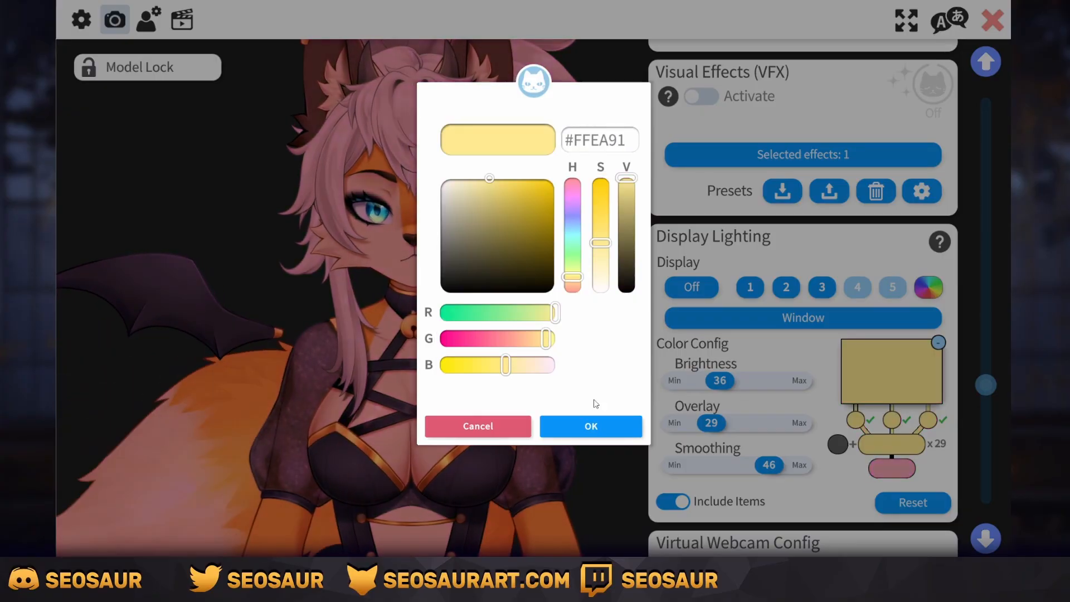
click(592, 427)
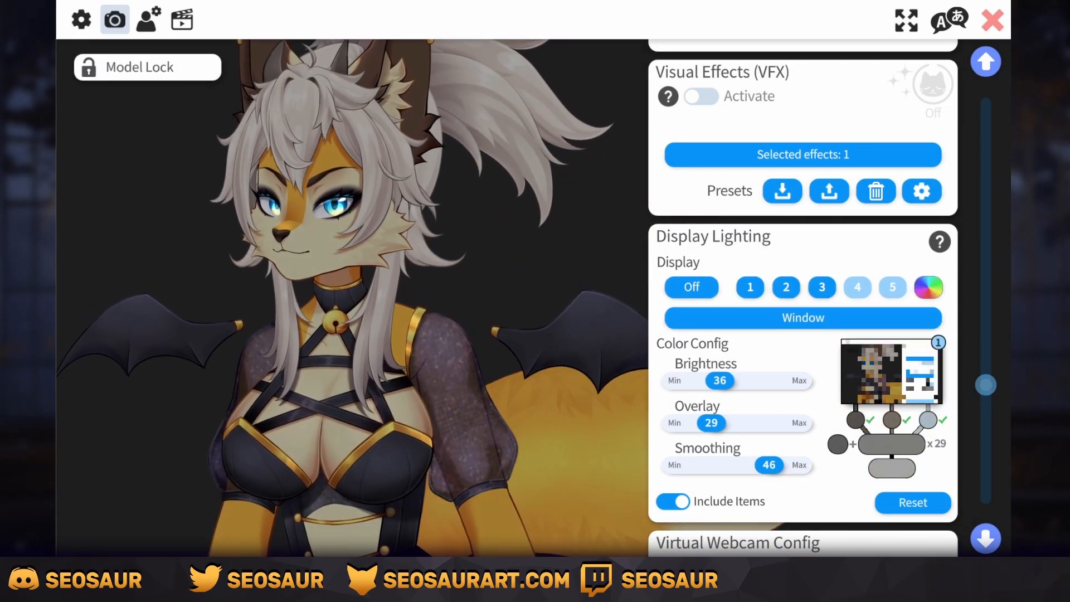
click(785, 288)
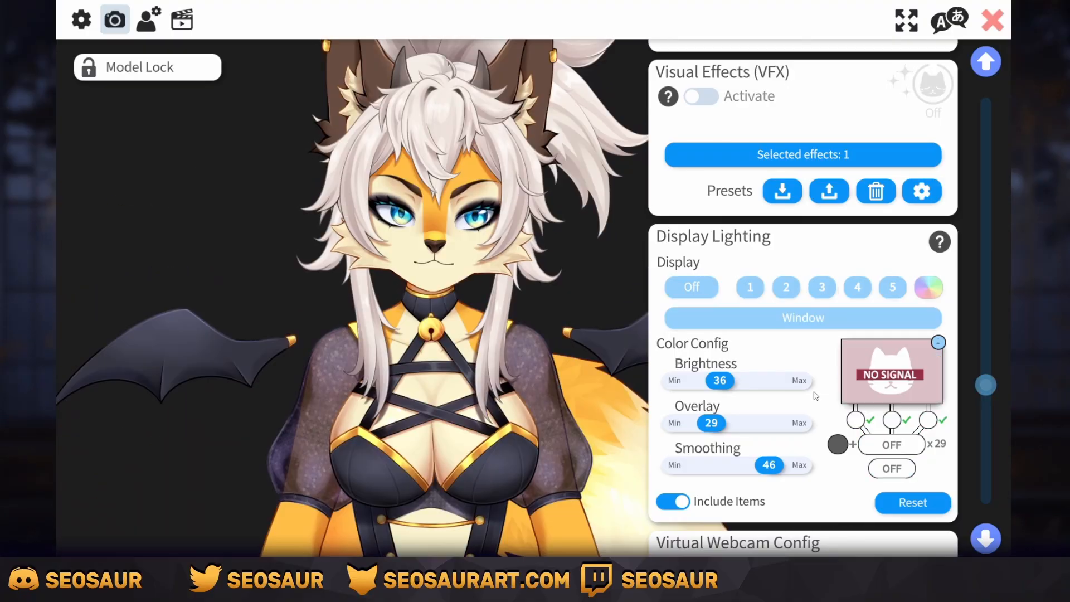
- Activate Visual Effects (VFX) and reset all selected effects to OFF
scroll(834, 390, up, 4)
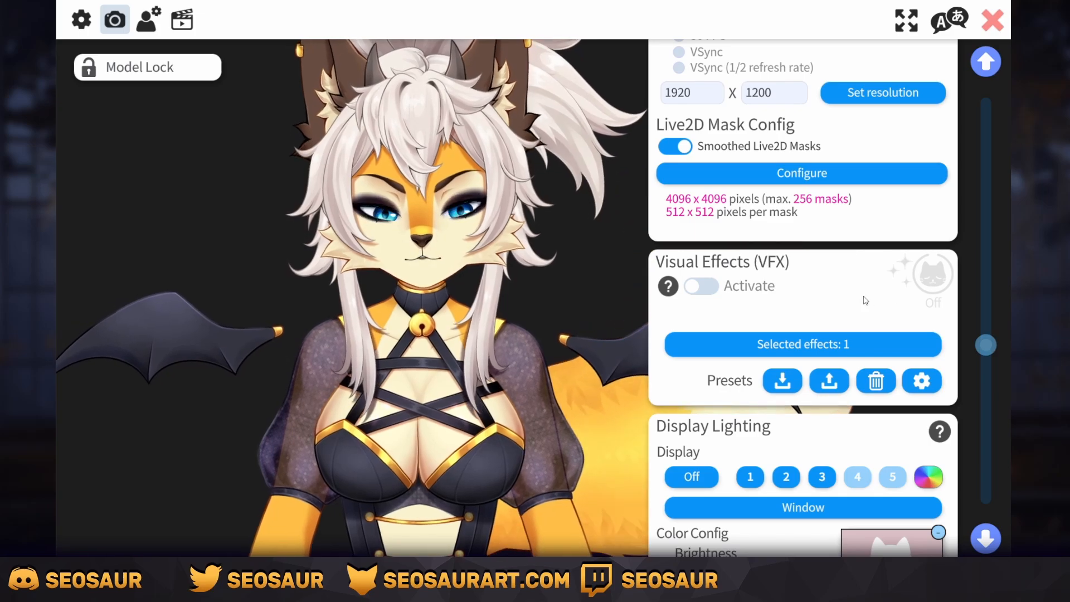
click(706, 287)
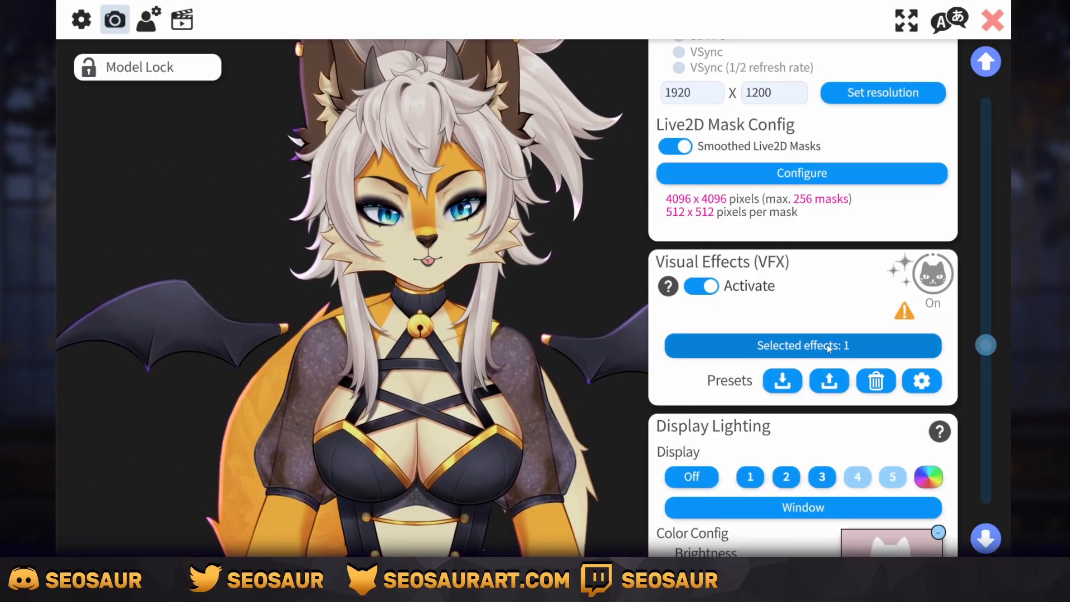
click(827, 344)
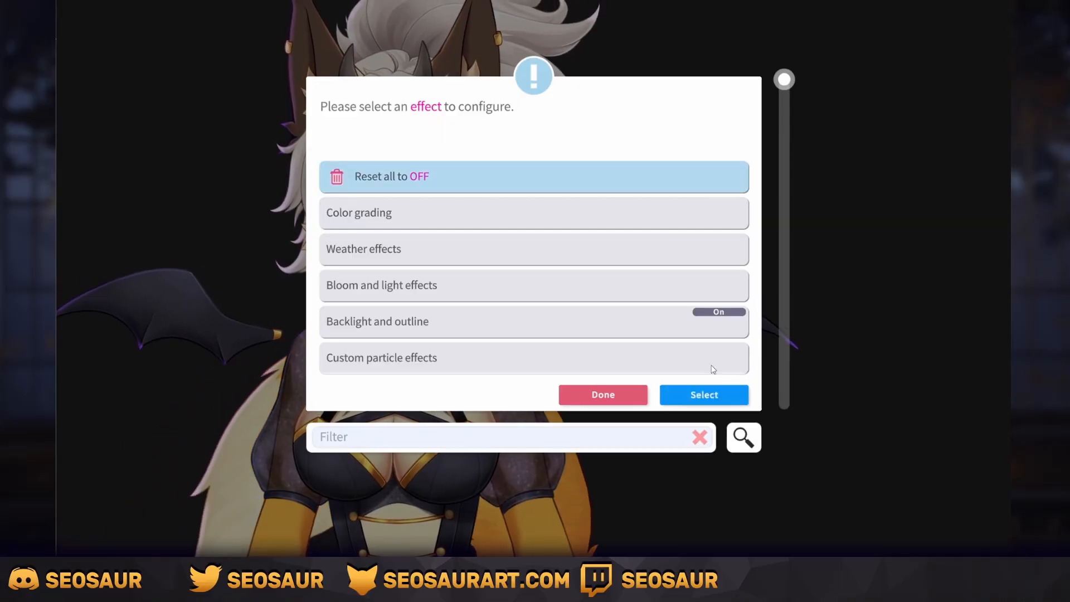
click(701, 396)
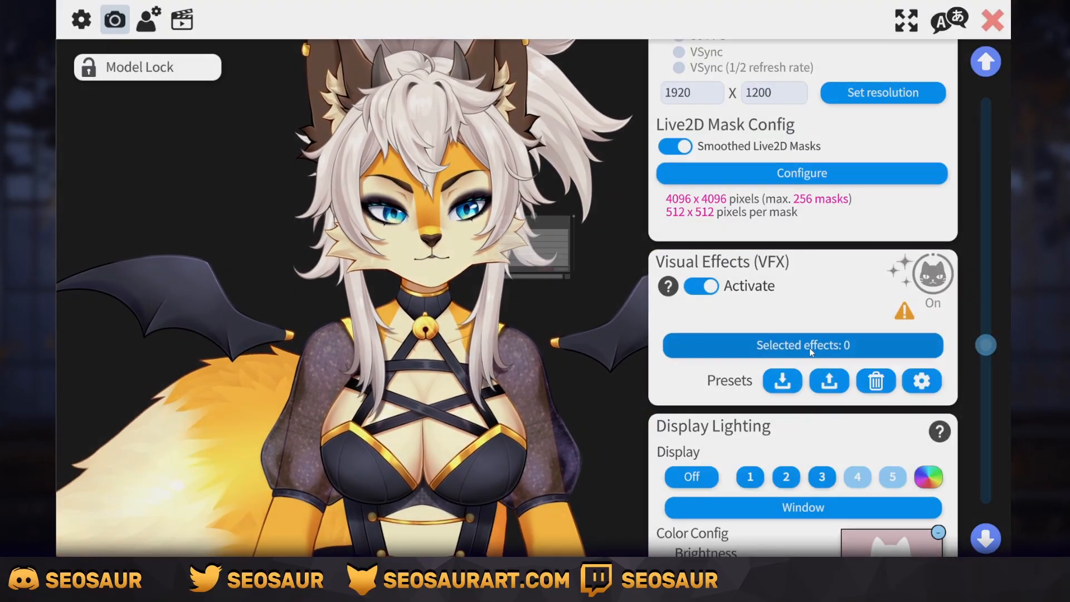
- Turn on the Backlight and outline effect and set its model Blur BG overlay to 0
click(809, 346)
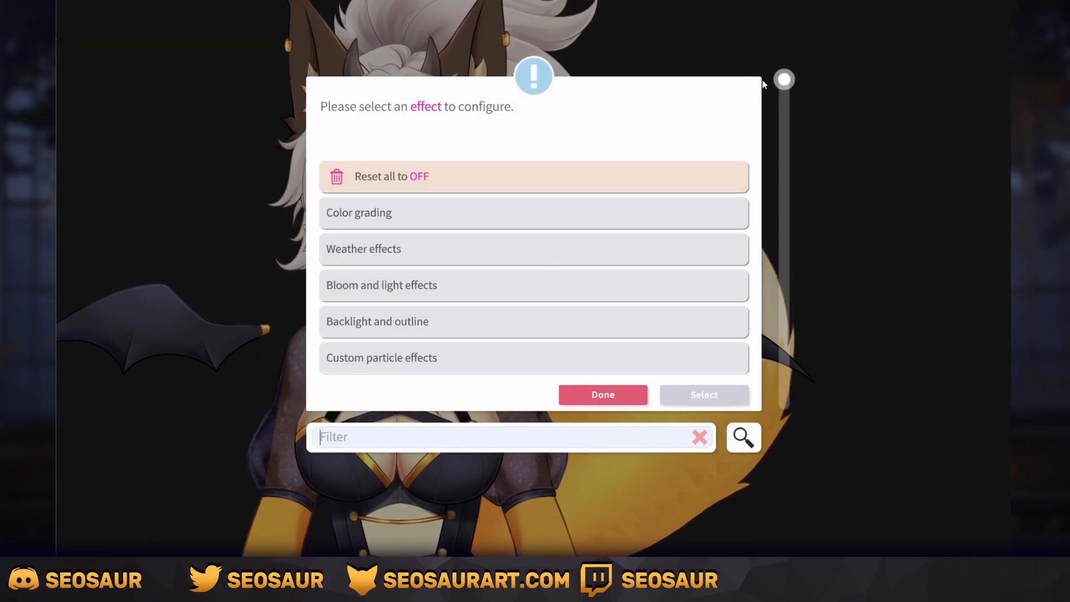
drag(784, 80, 786, 195)
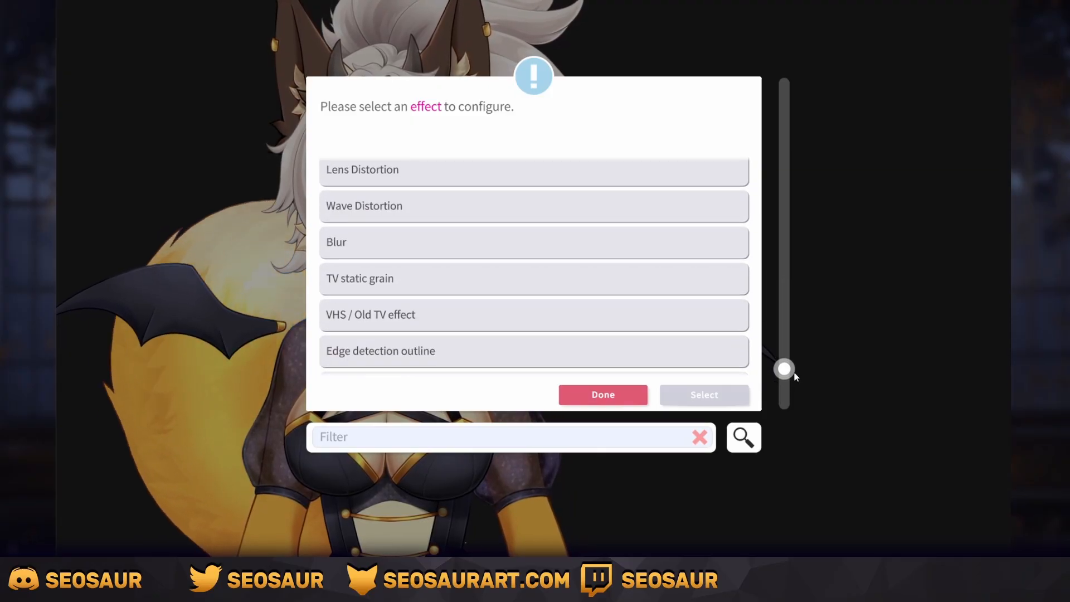
drag(796, 377, 766, 151)
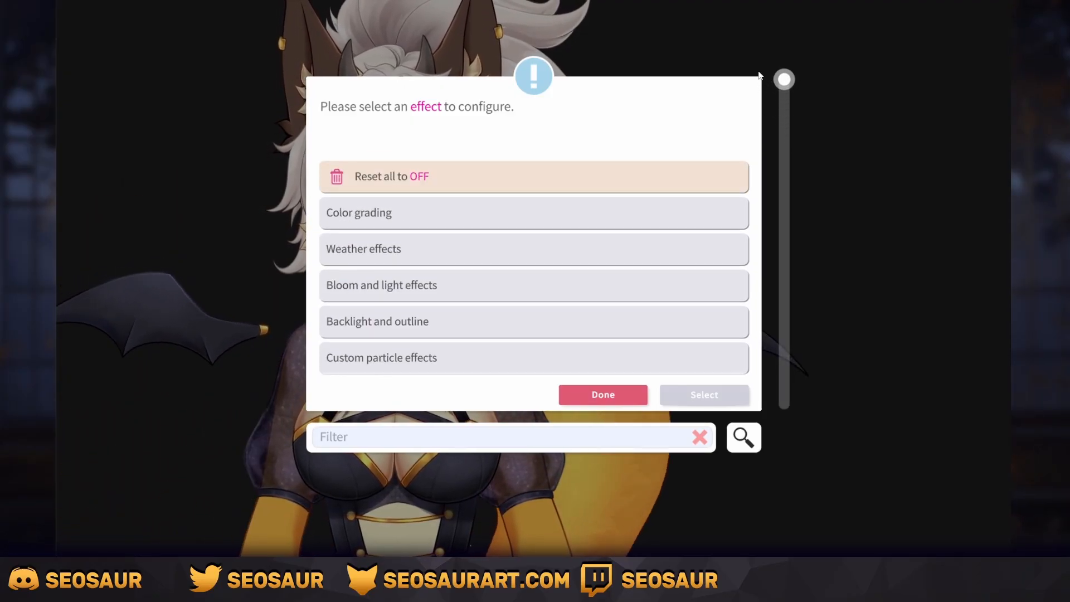
drag(783, 80, 775, 108)
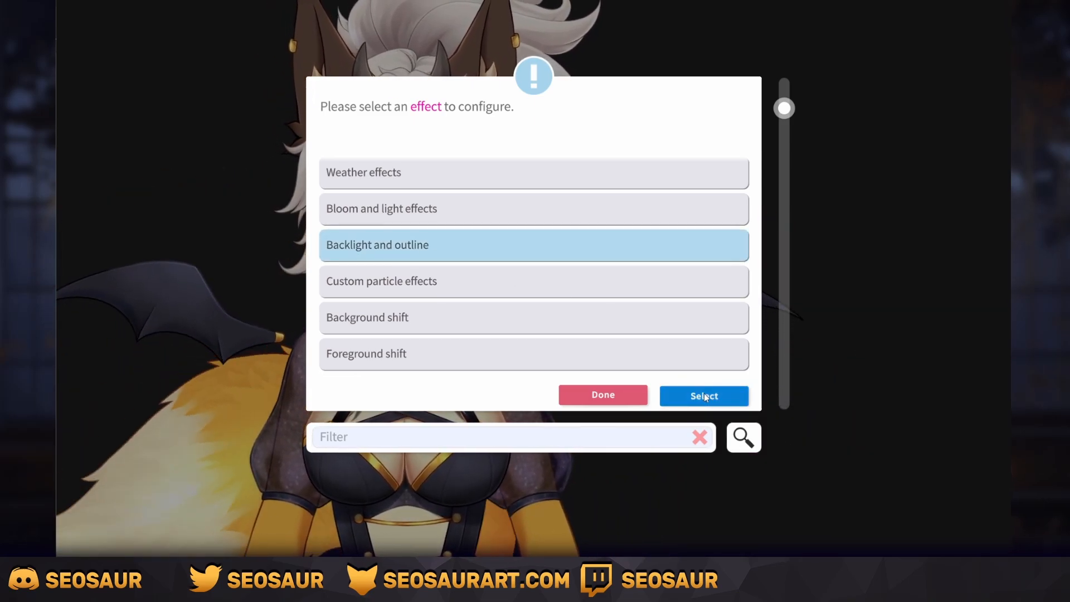
click(704, 395)
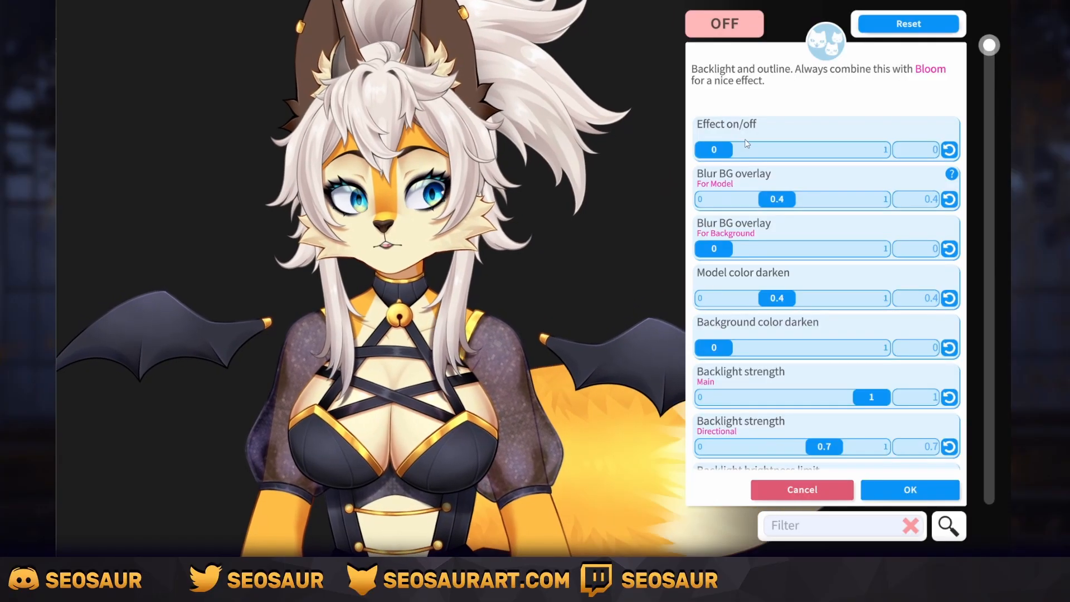
drag(757, 161, 903, 170)
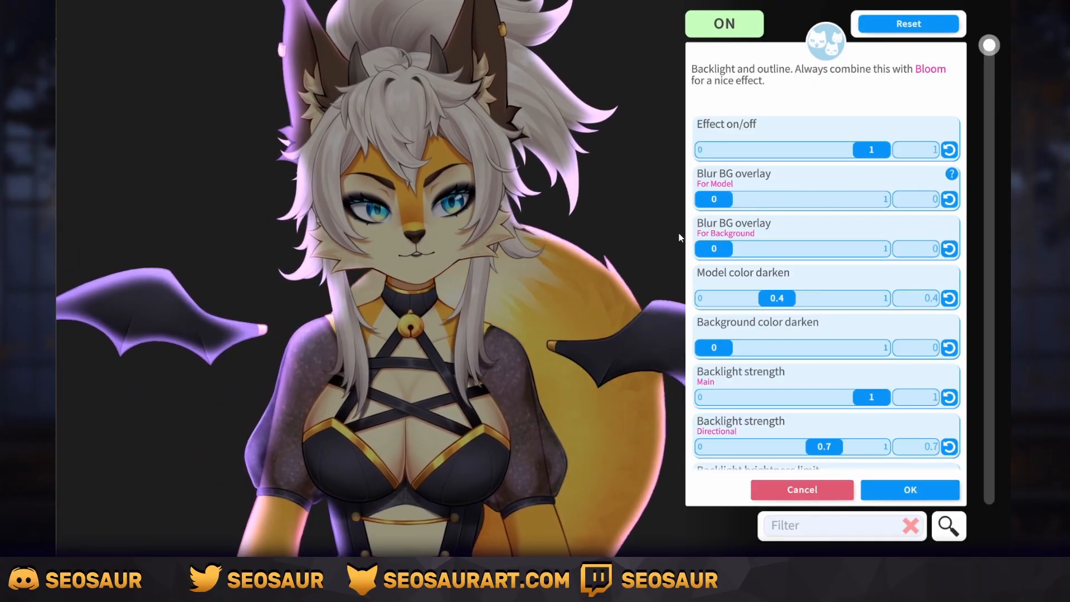
- Set the backlight effect's Model color darken to 0 and Outline size to about 0.08, and try a green backlight color
drag(774, 304, 765, 302)
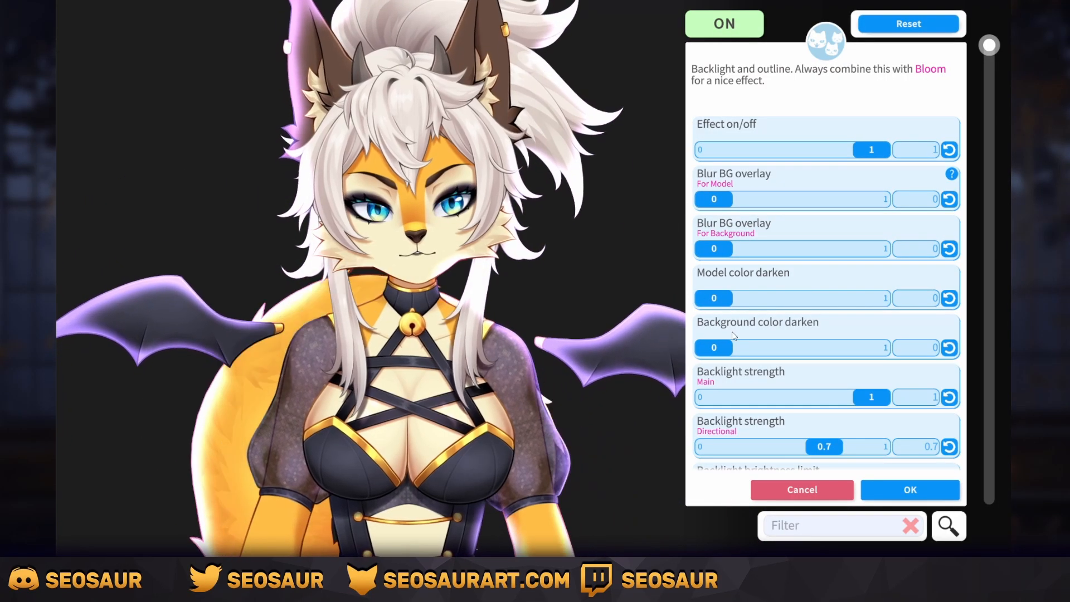
mouse_move(725, 347)
mouse_down()
mouse_move(736, 348)
mouse_move(731, 366)
mouse_up()
scroll(801, 307, down, 3)
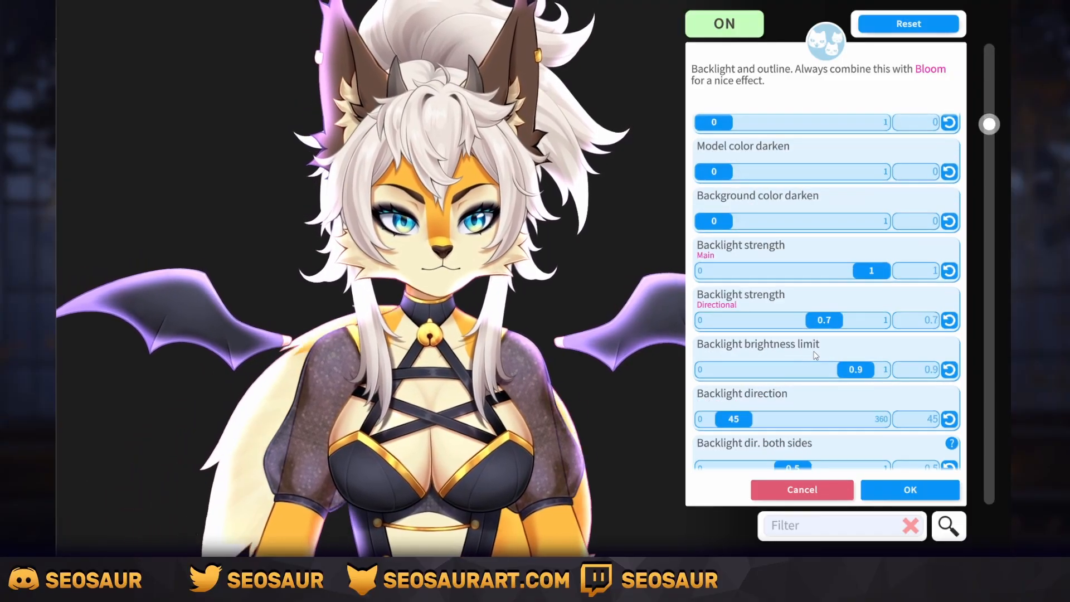
scroll(891, 260, down, 10)
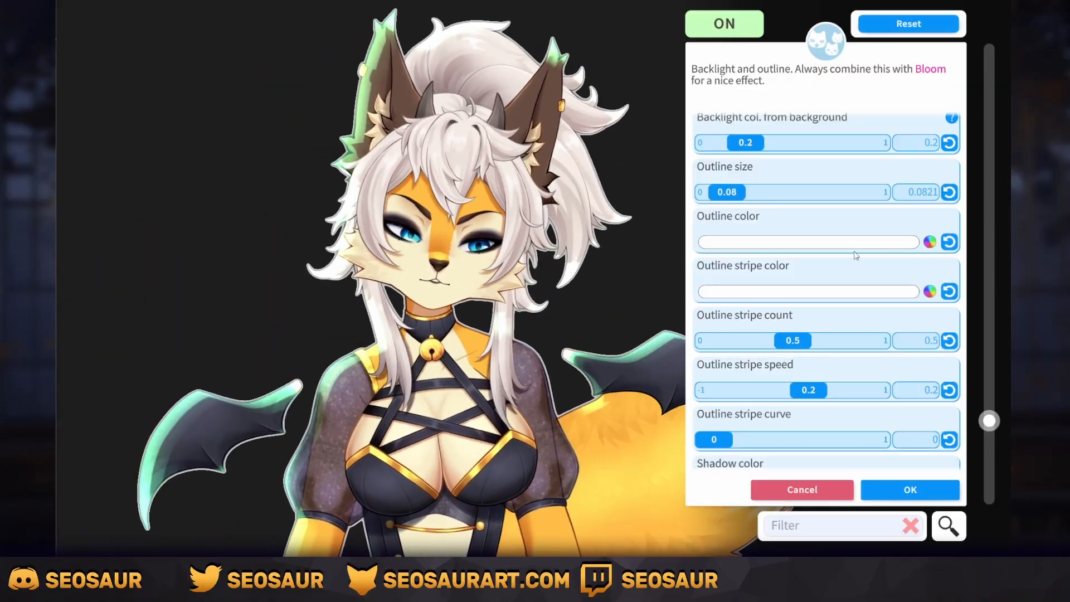
- Try the Pixelation and pixel recoloring effect with its color filter at 1, cancel it and close the effect selection
scroll(815, 279, down, 10)
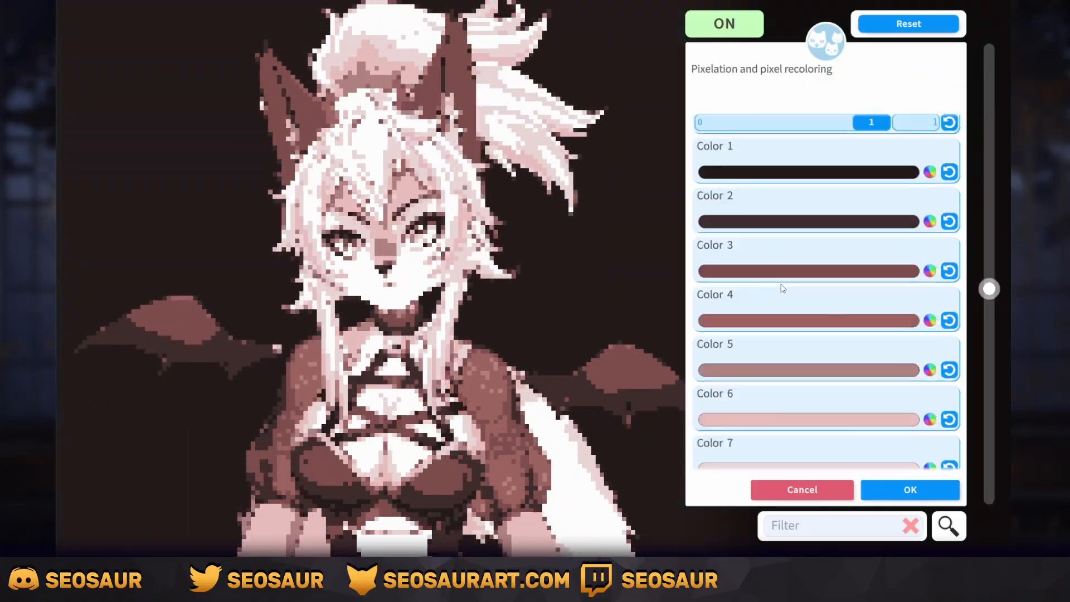
scroll(786, 288, up, 5)
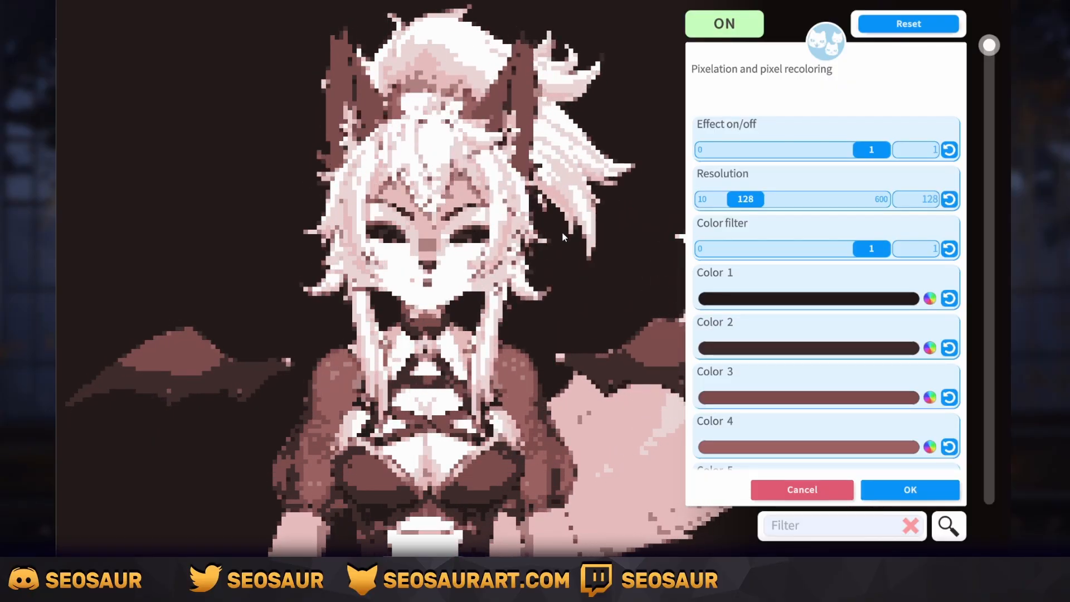
click(841, 487)
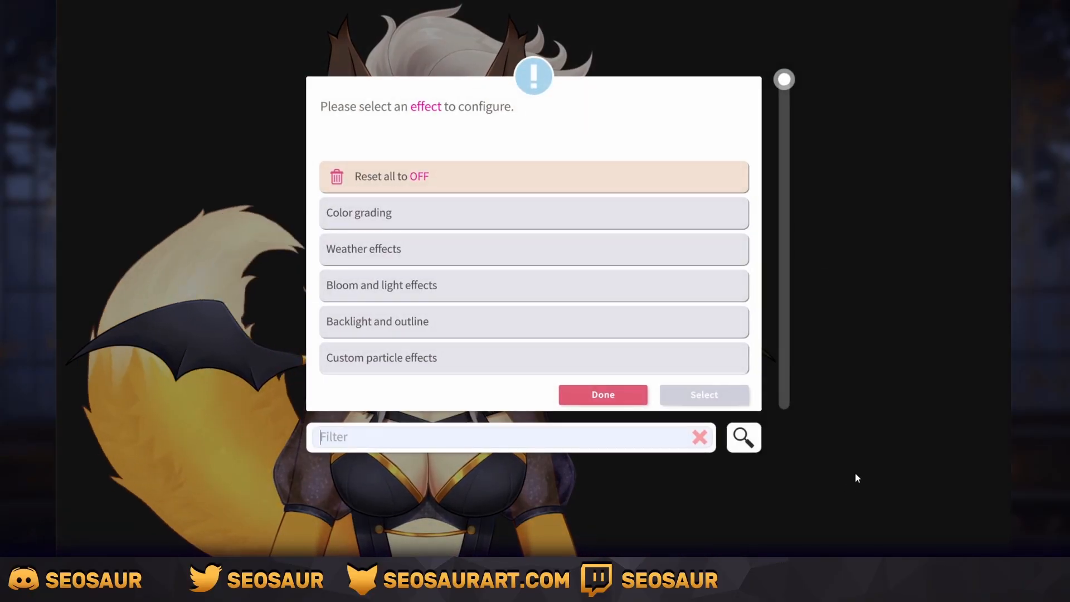
click(620, 405)
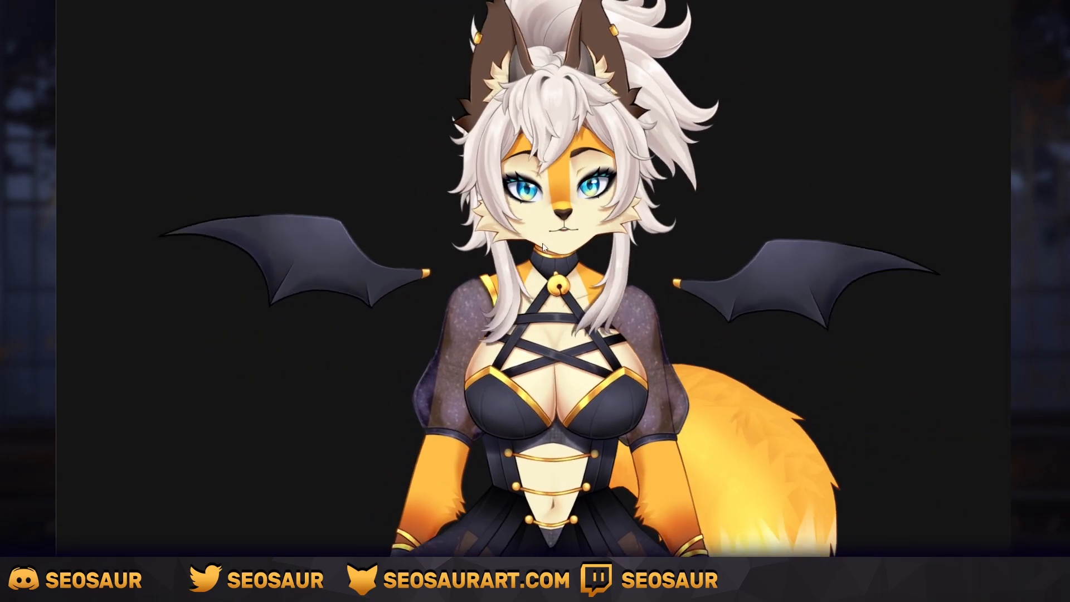
- Change the scene background to llama_cloud
double_click(319, 166)
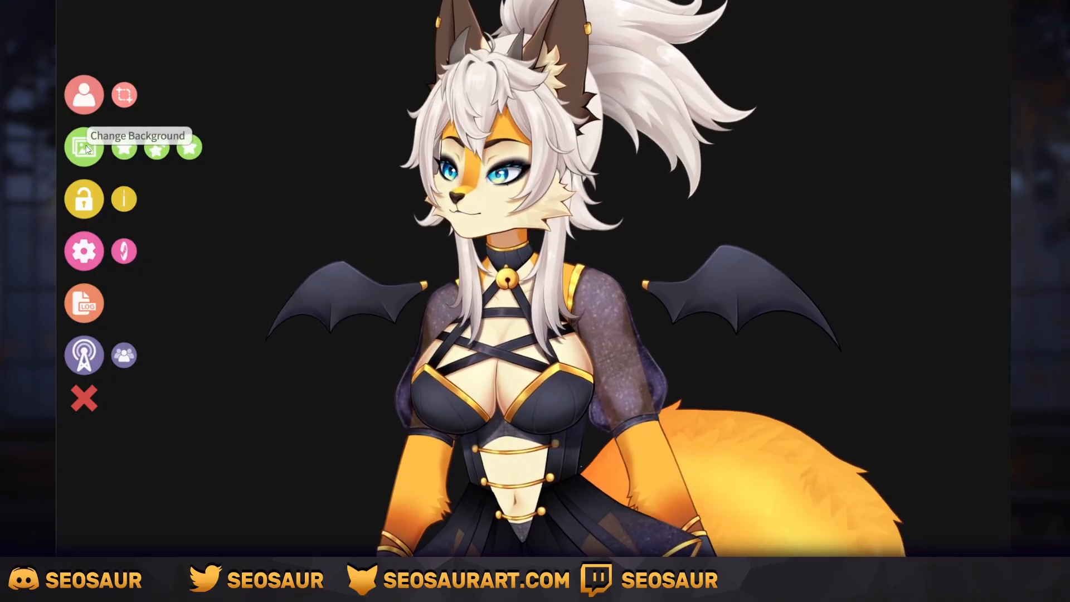
click(86, 146)
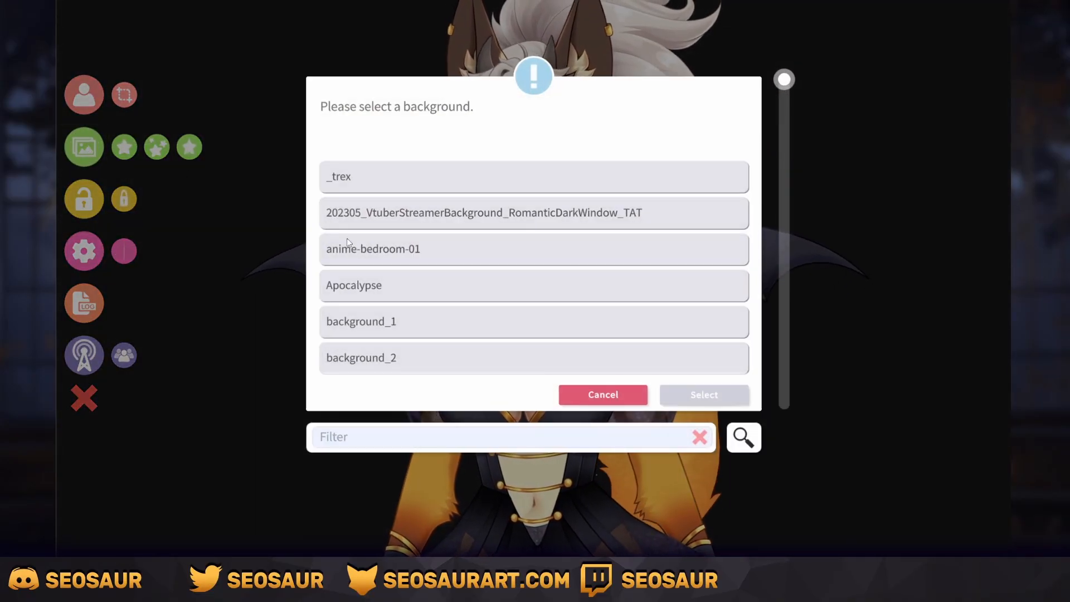
scroll(426, 327, down, 10)
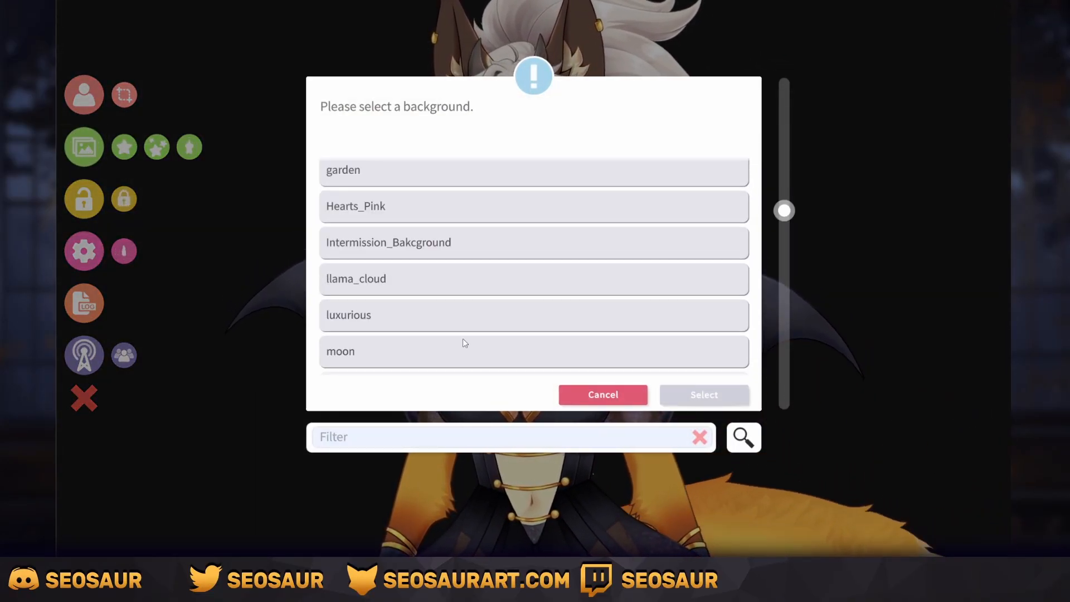
click(408, 293)
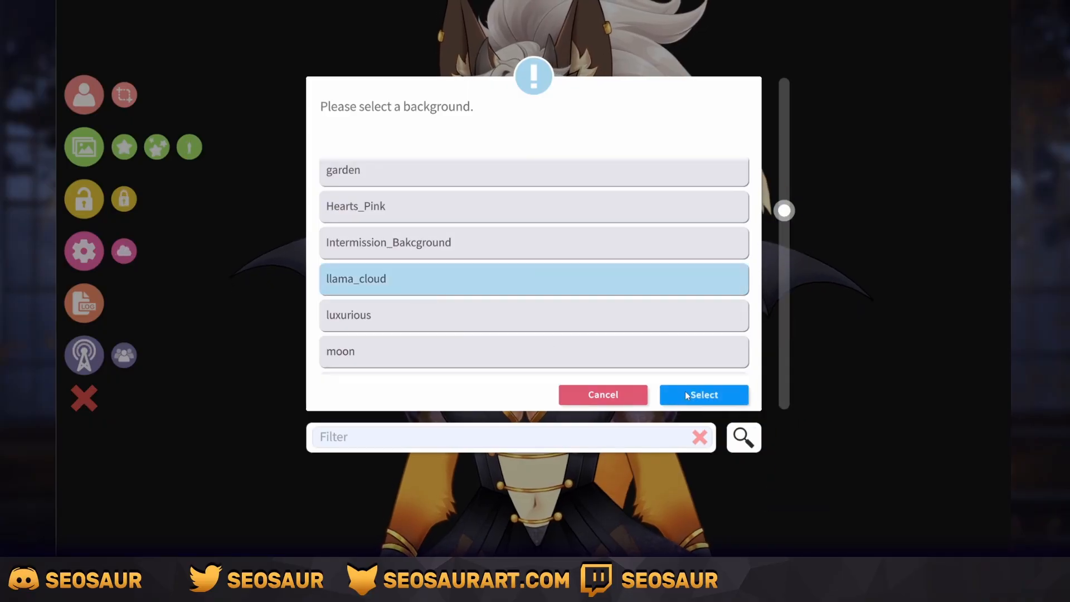
click(686, 391)
drag(681, 390, 535, 438)
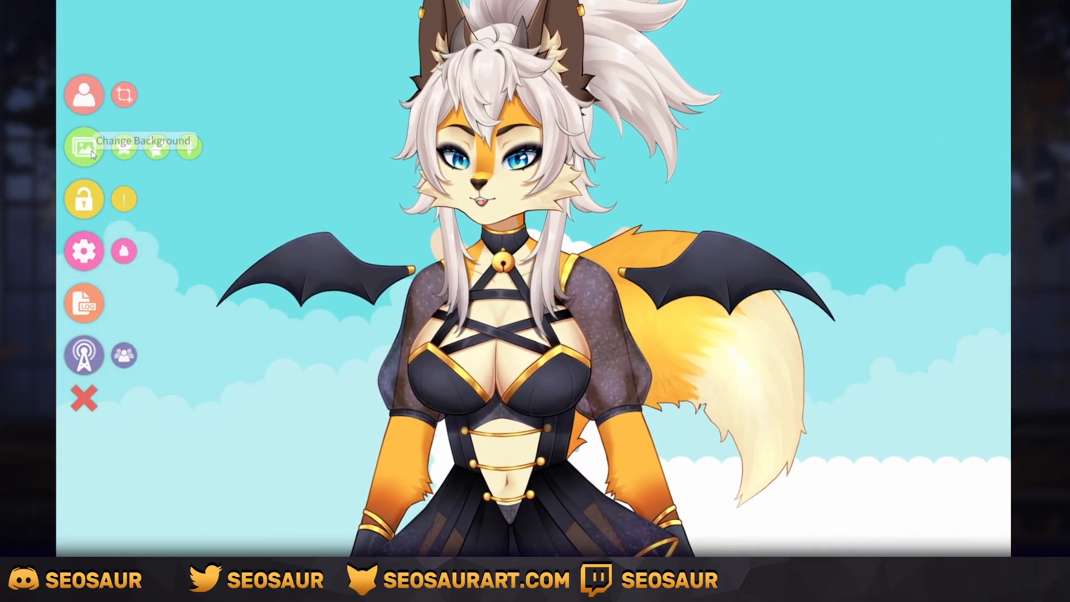
- Switch the background to ColorPicker, make it transparent in capture and set its color to #00FF00
click(85, 146)
drag(794, 116, 801, 433)
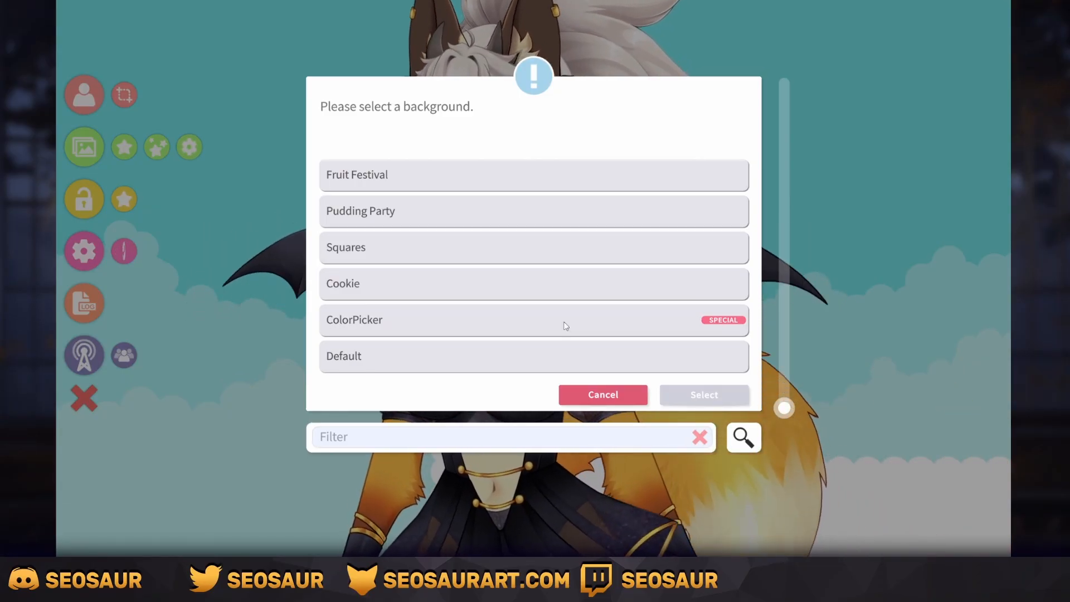
click(450, 322)
click(704, 394)
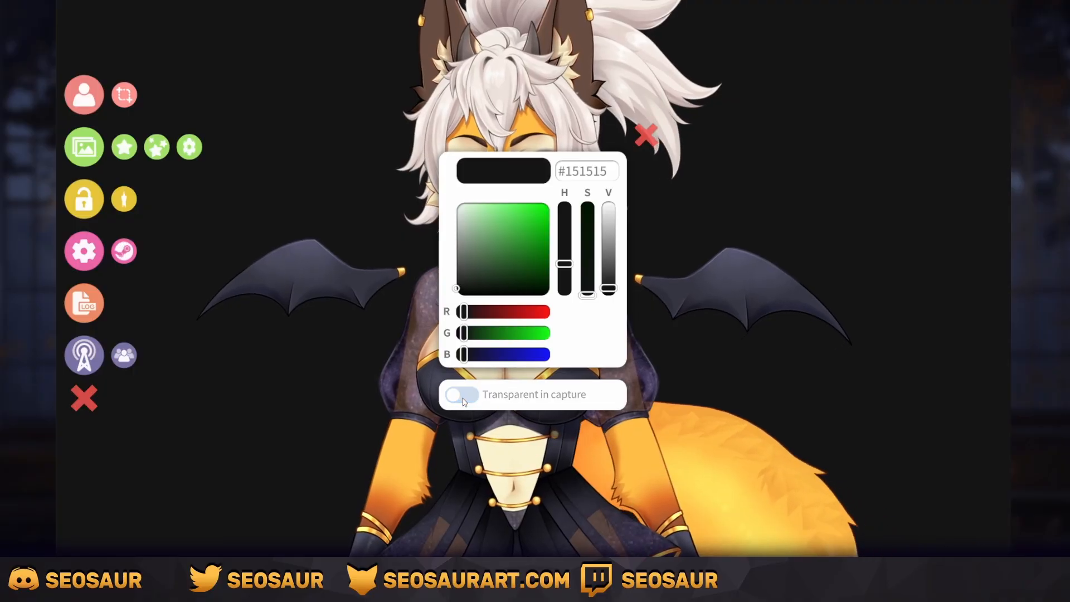
click(463, 397)
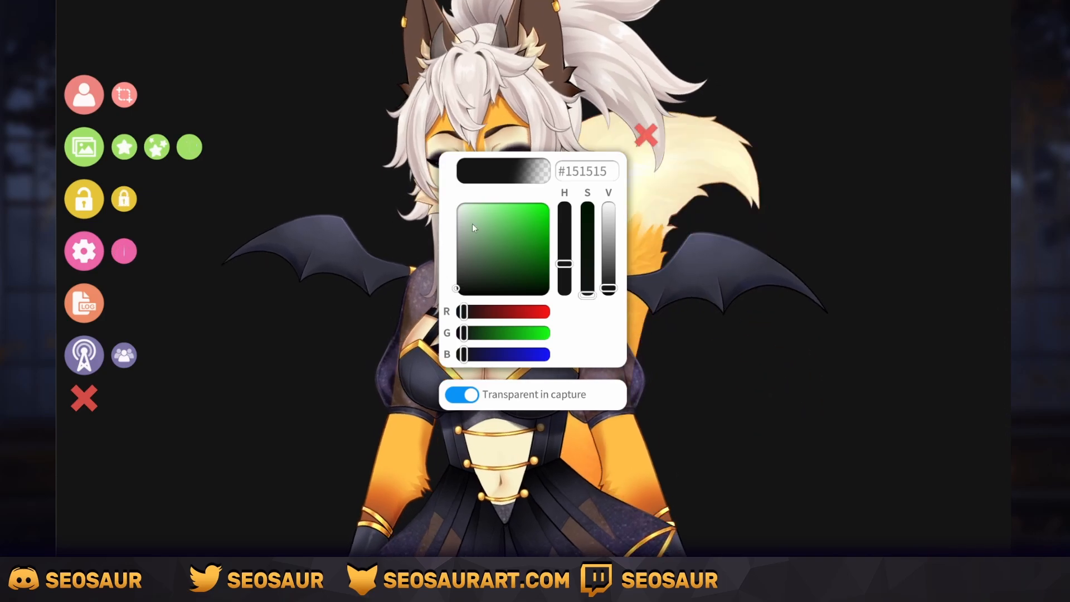
click(544, 218)
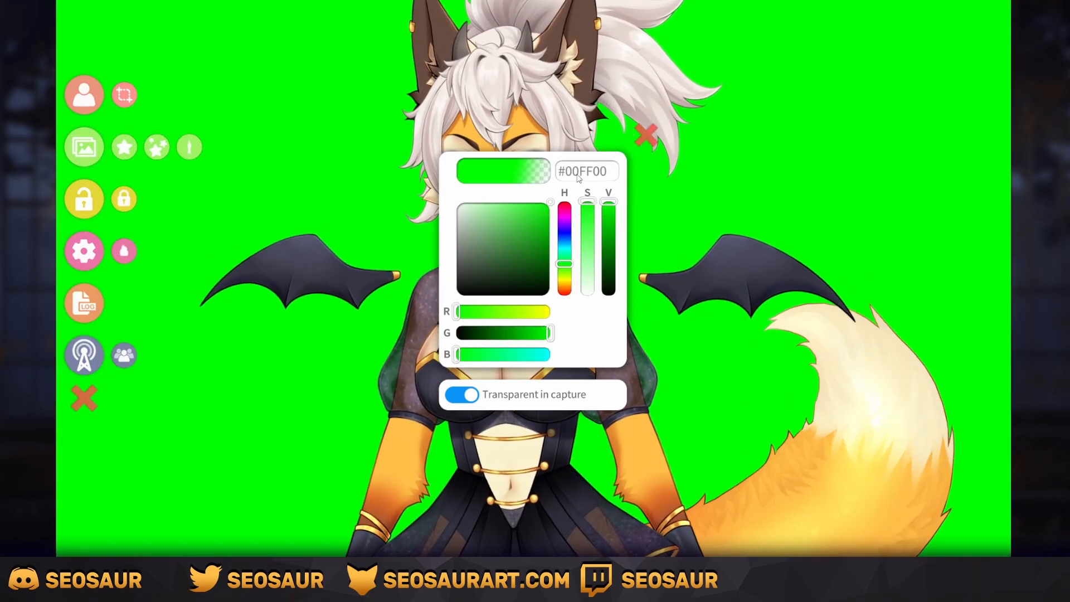
click(646, 134)
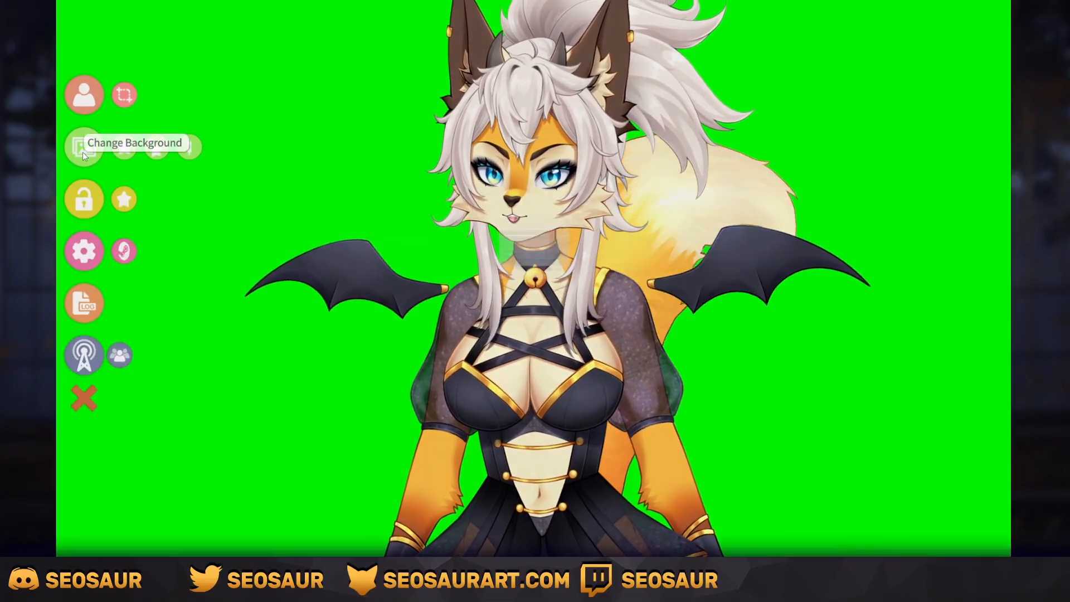
- Reopen the ColorPicker background and change its color to dark gray #1D1D1D
click(84, 149)
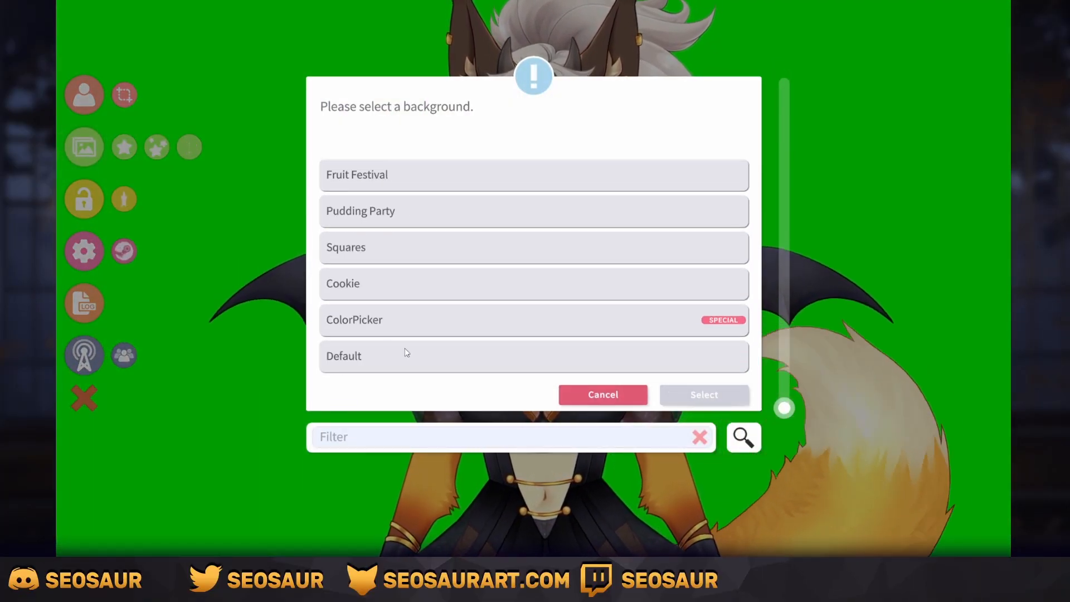
click(691, 394)
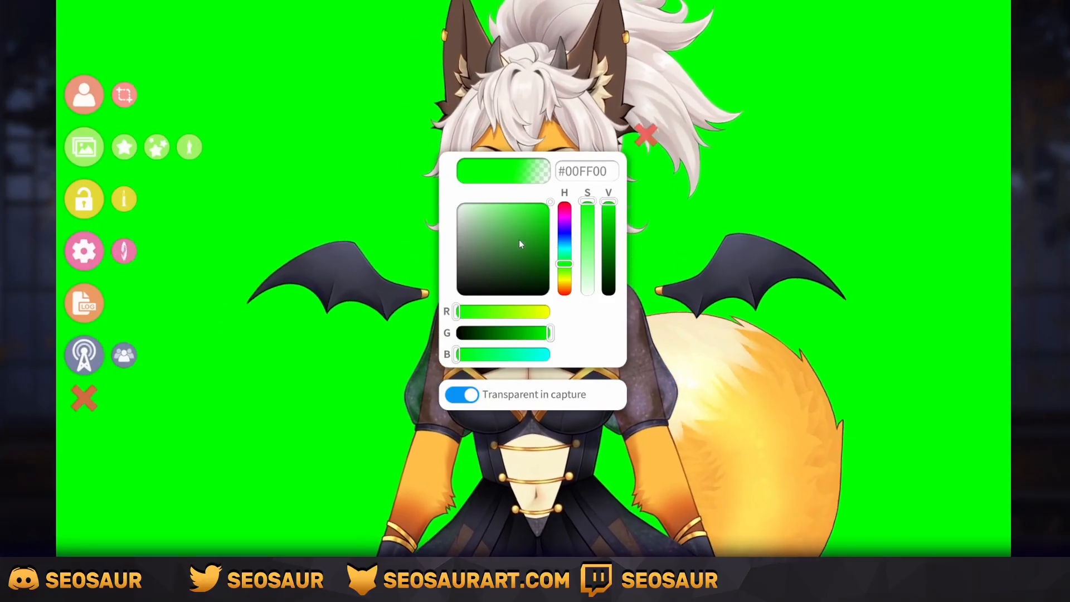
drag(482, 223, 455, 287)
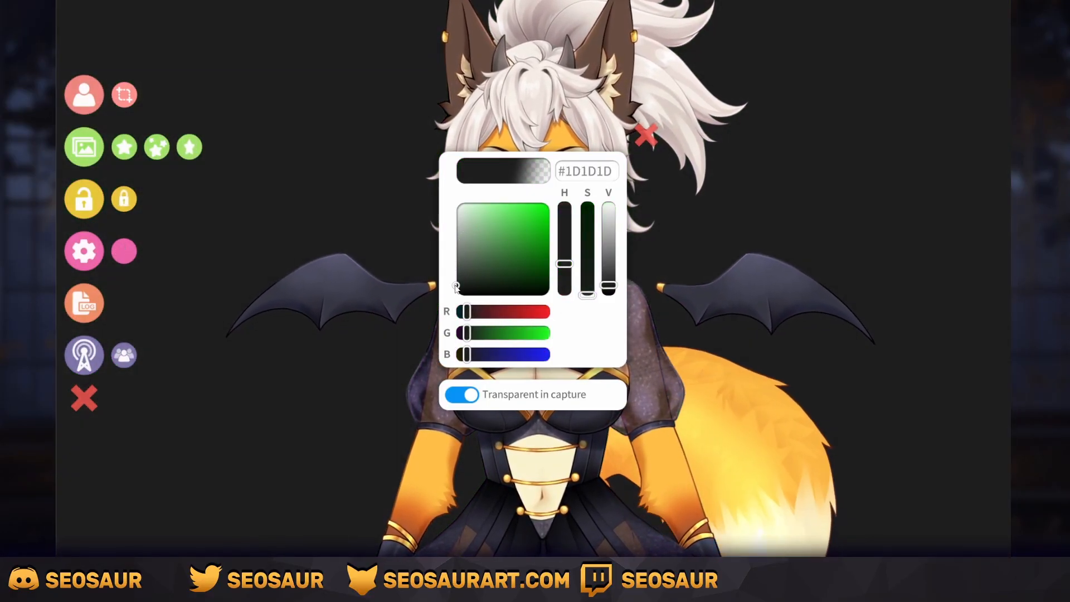